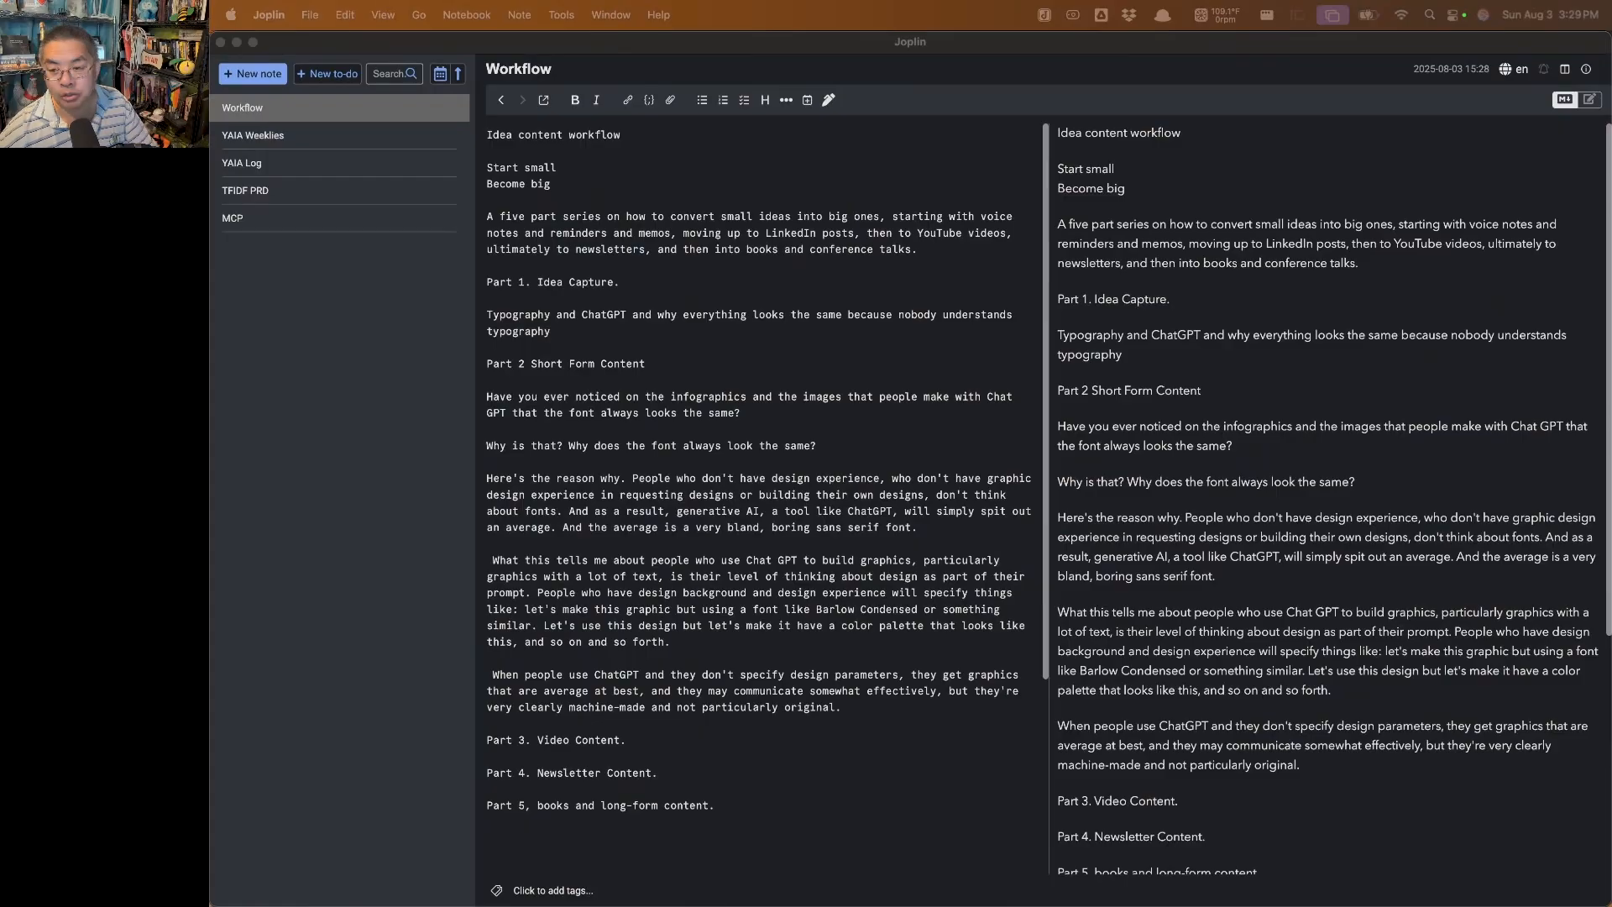
# Bring up the Voice Memos and Reminders windows and close both of them
pyautogui.press('super+Tab')
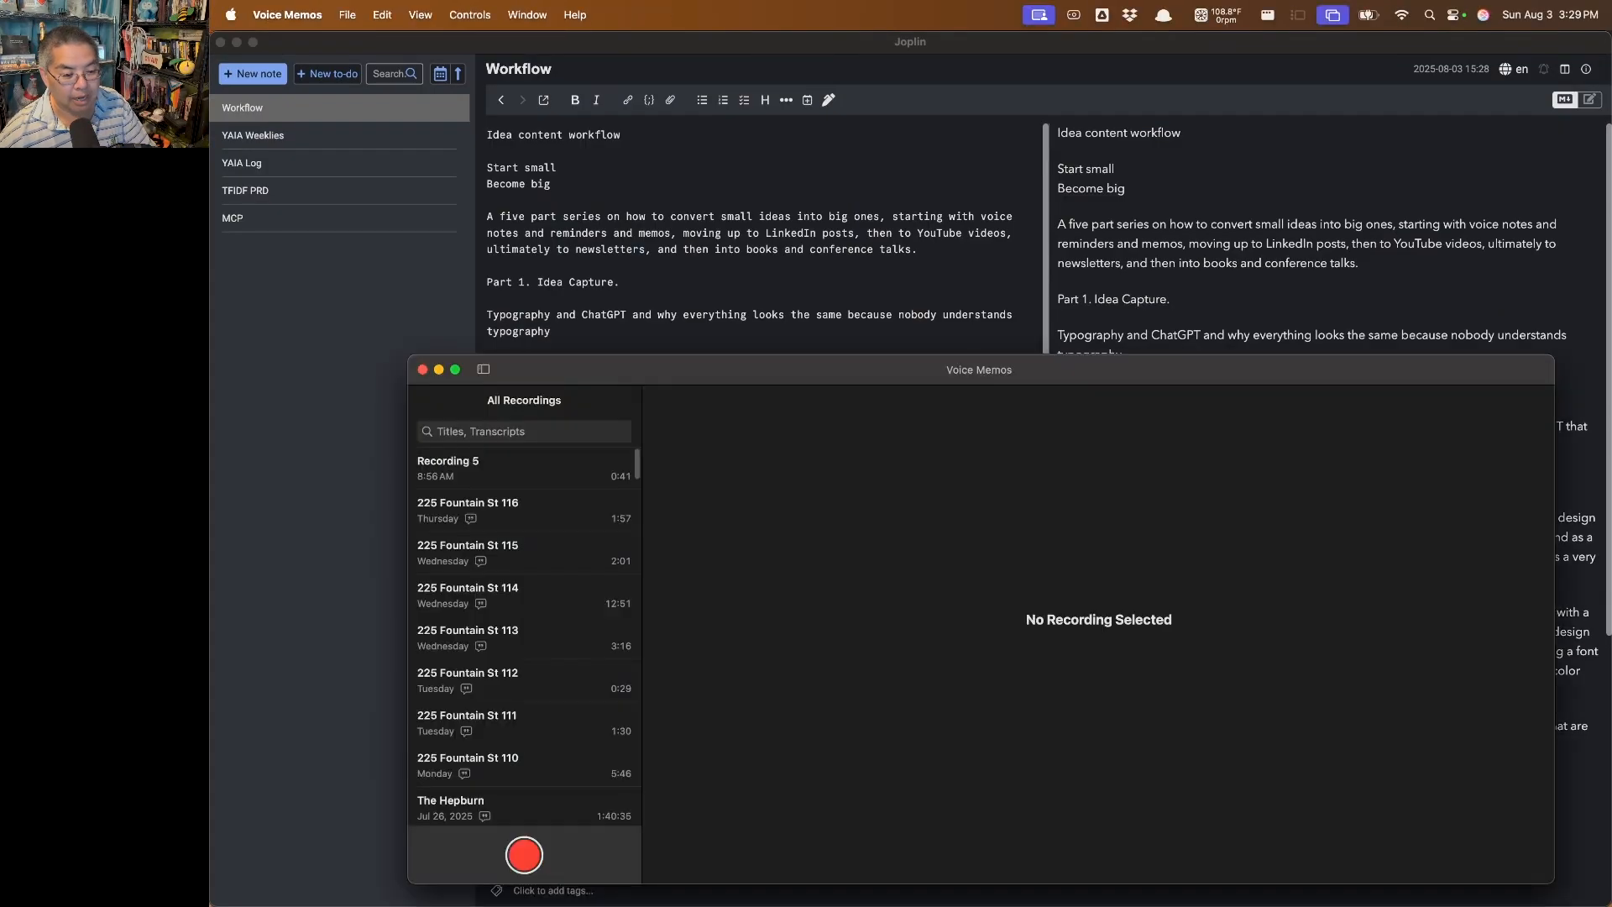
pyautogui.press('super+Tab')
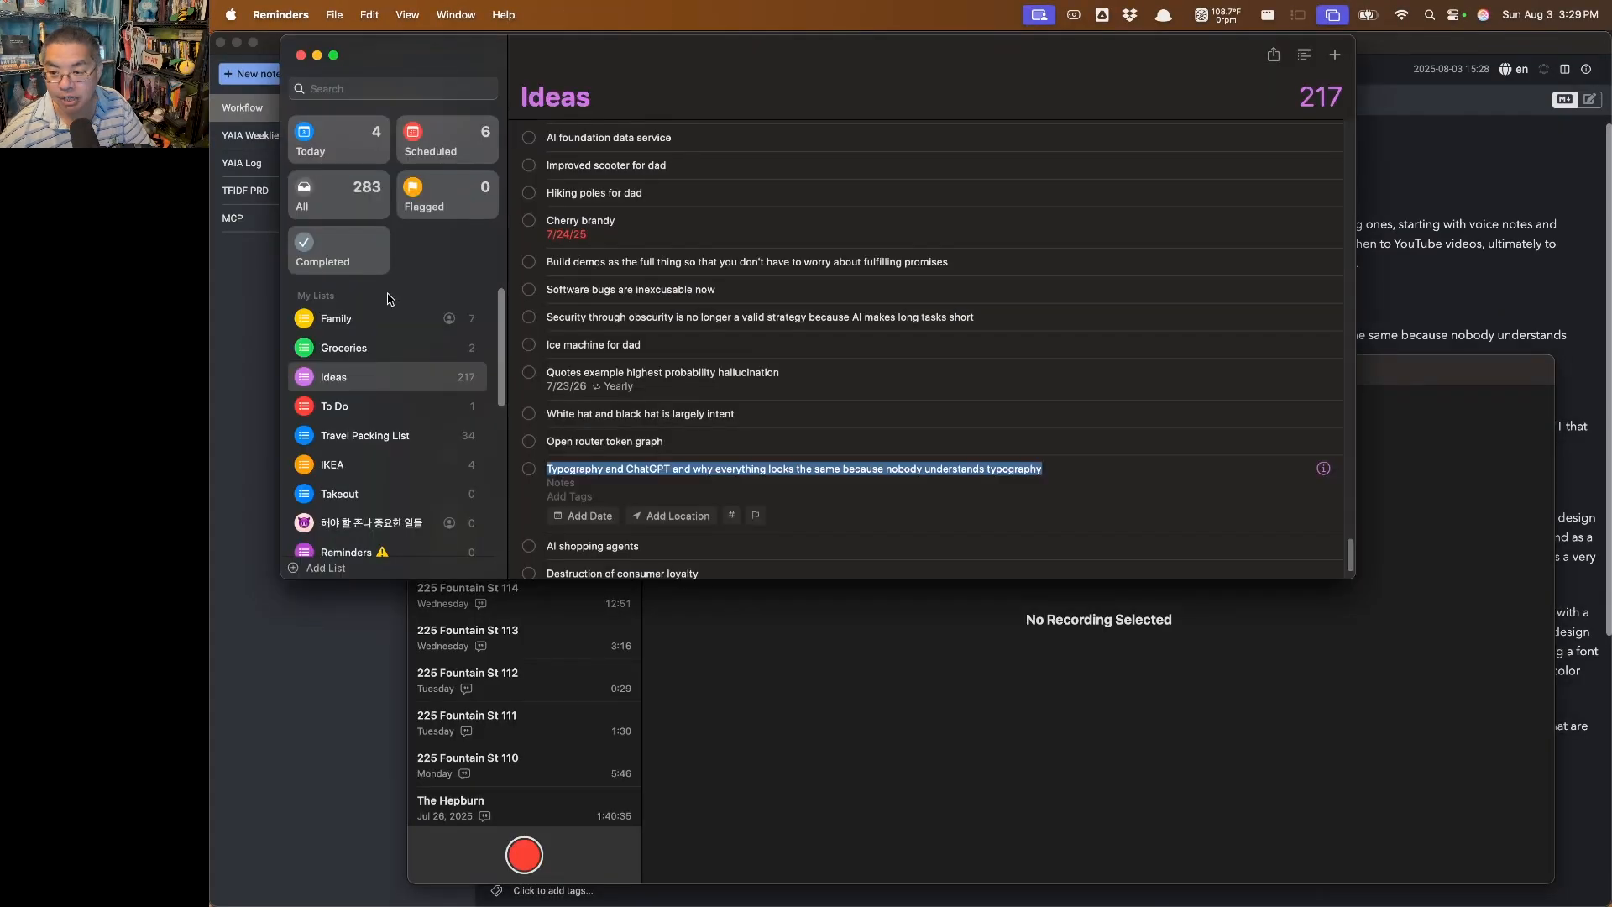
pyautogui.click(301, 56)
pyautogui.click(422, 369)
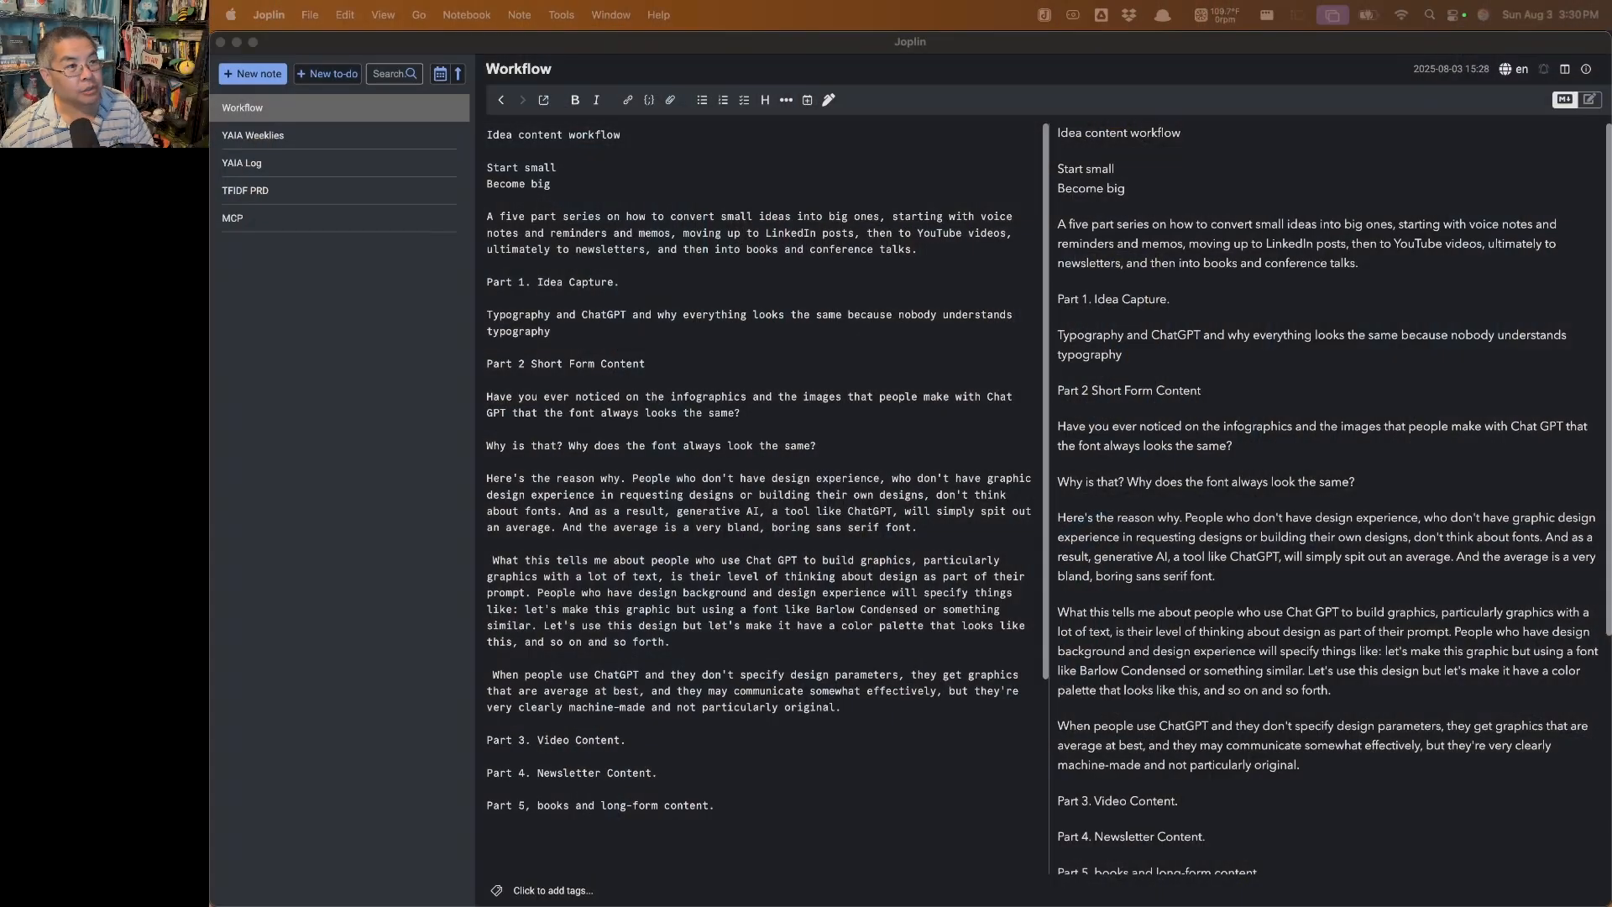
# Switch to Chrome and look through the posts and their impressions on the LinkedIn activity page, returning to the newest post
pyautogui.press('super+Tab')
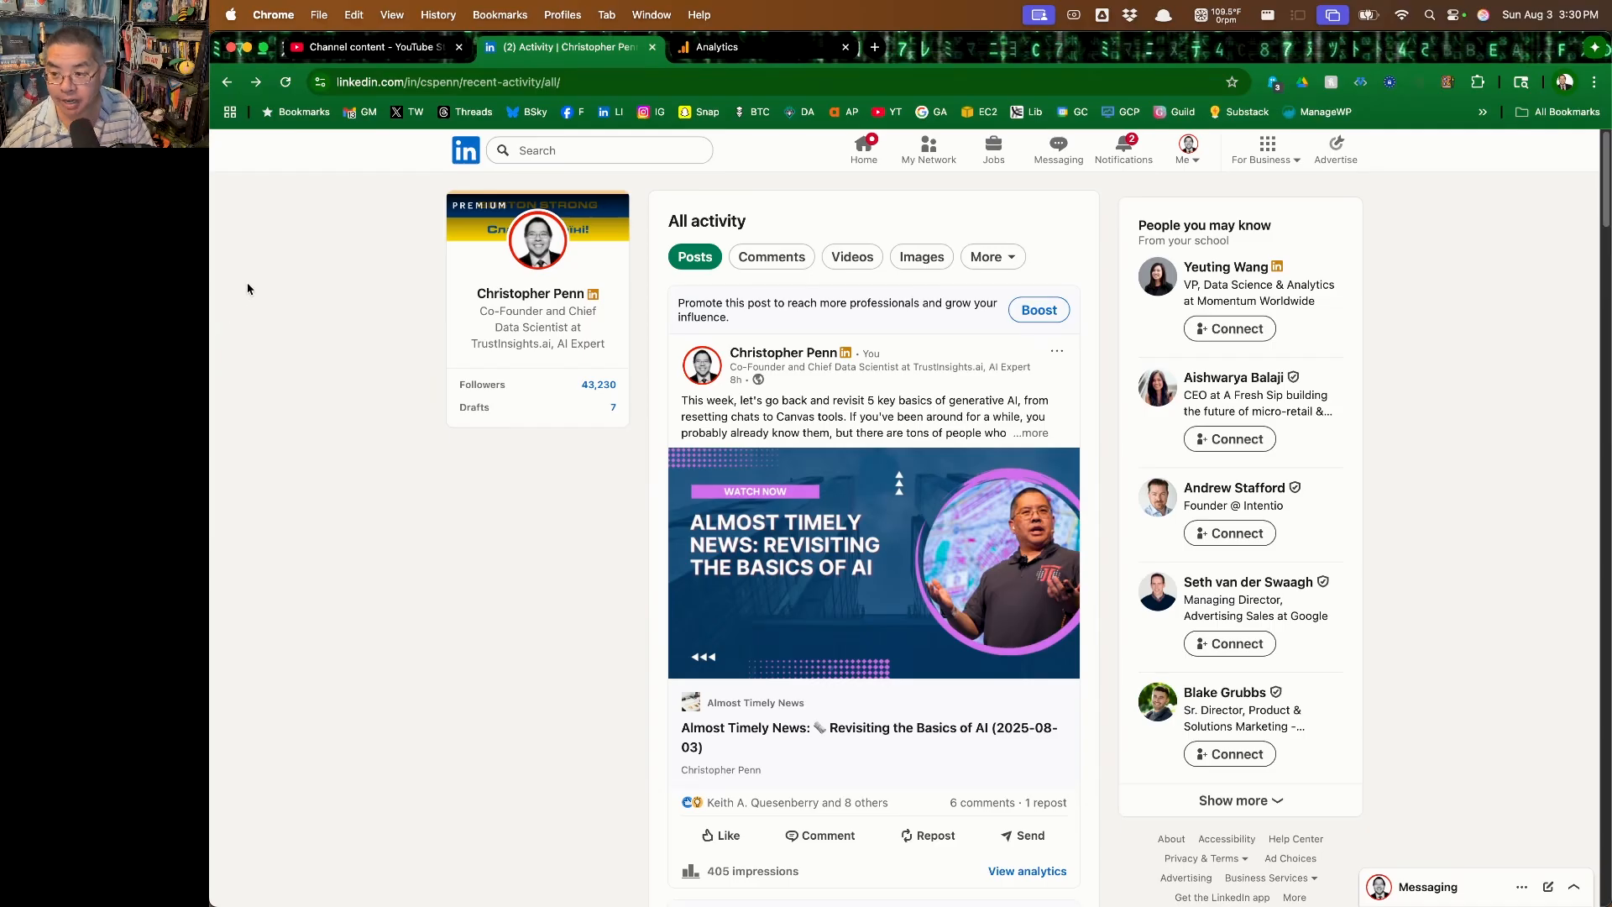
pyautogui.scroll(-10, 247, 288)
pyautogui.scroll(-10, 247, 289)
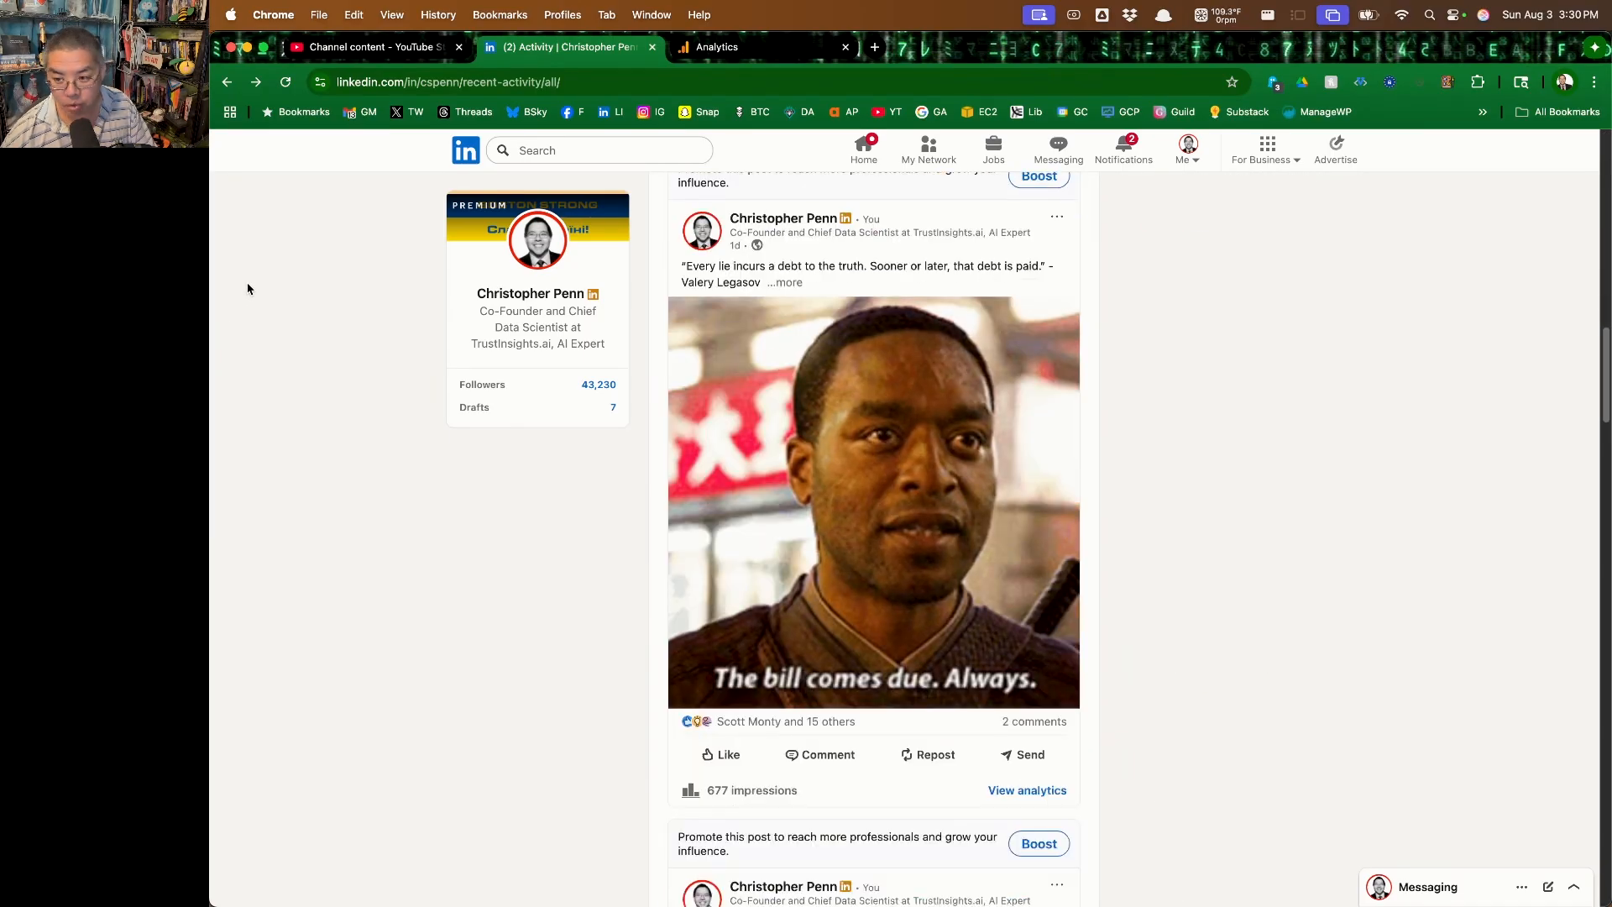
pyautogui.scroll(-10, 248, 289)
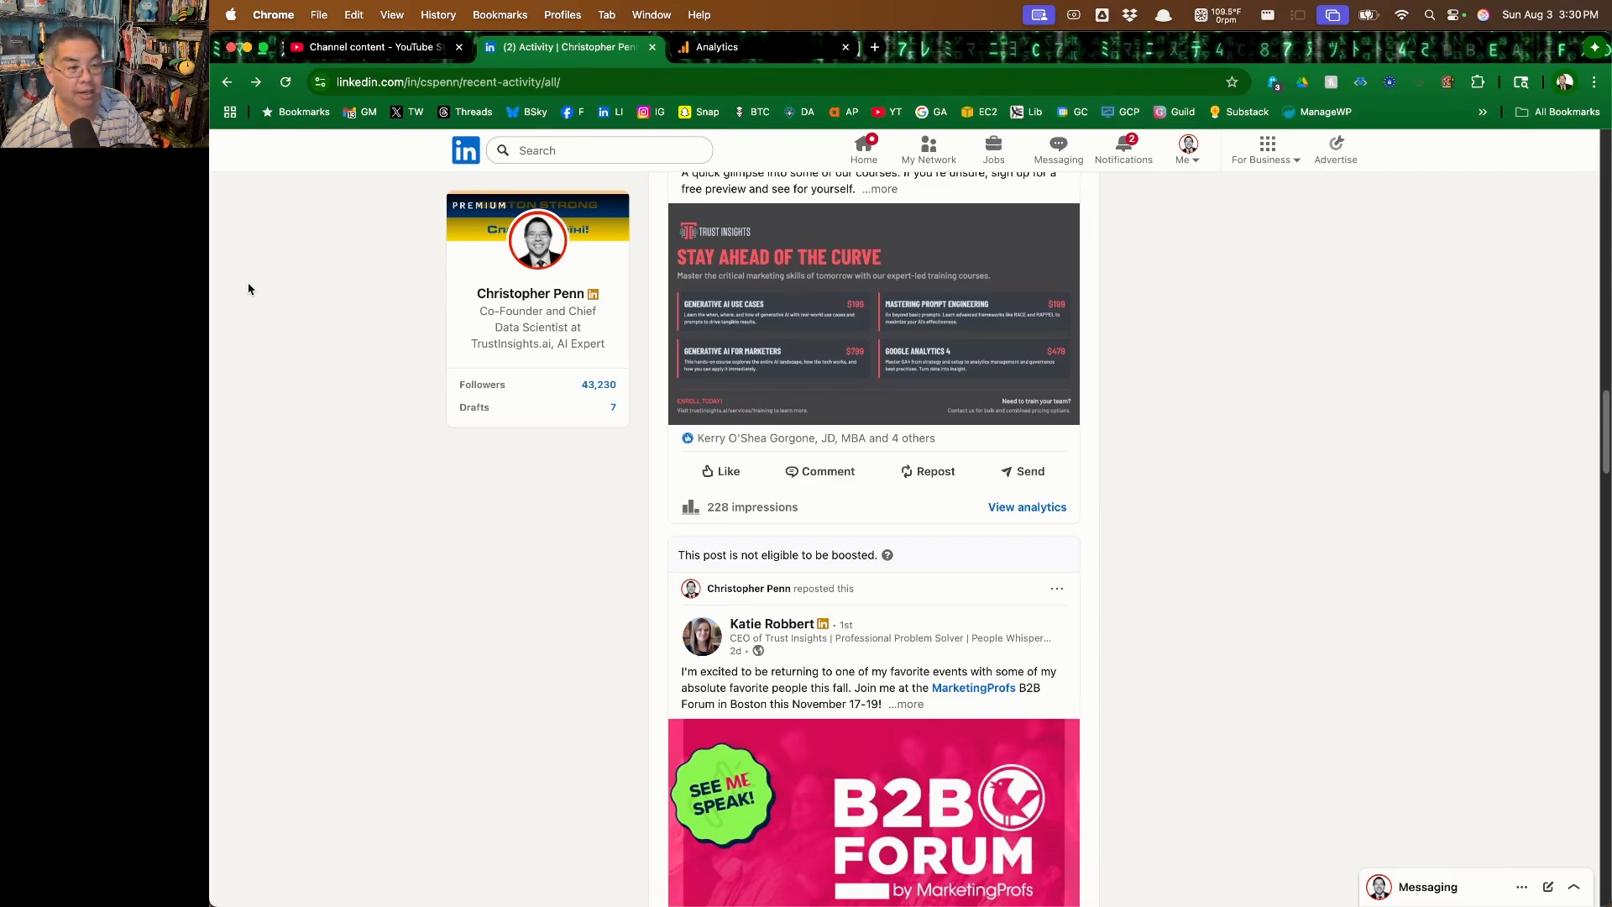
pyautogui.scroll(-10, 248, 289)
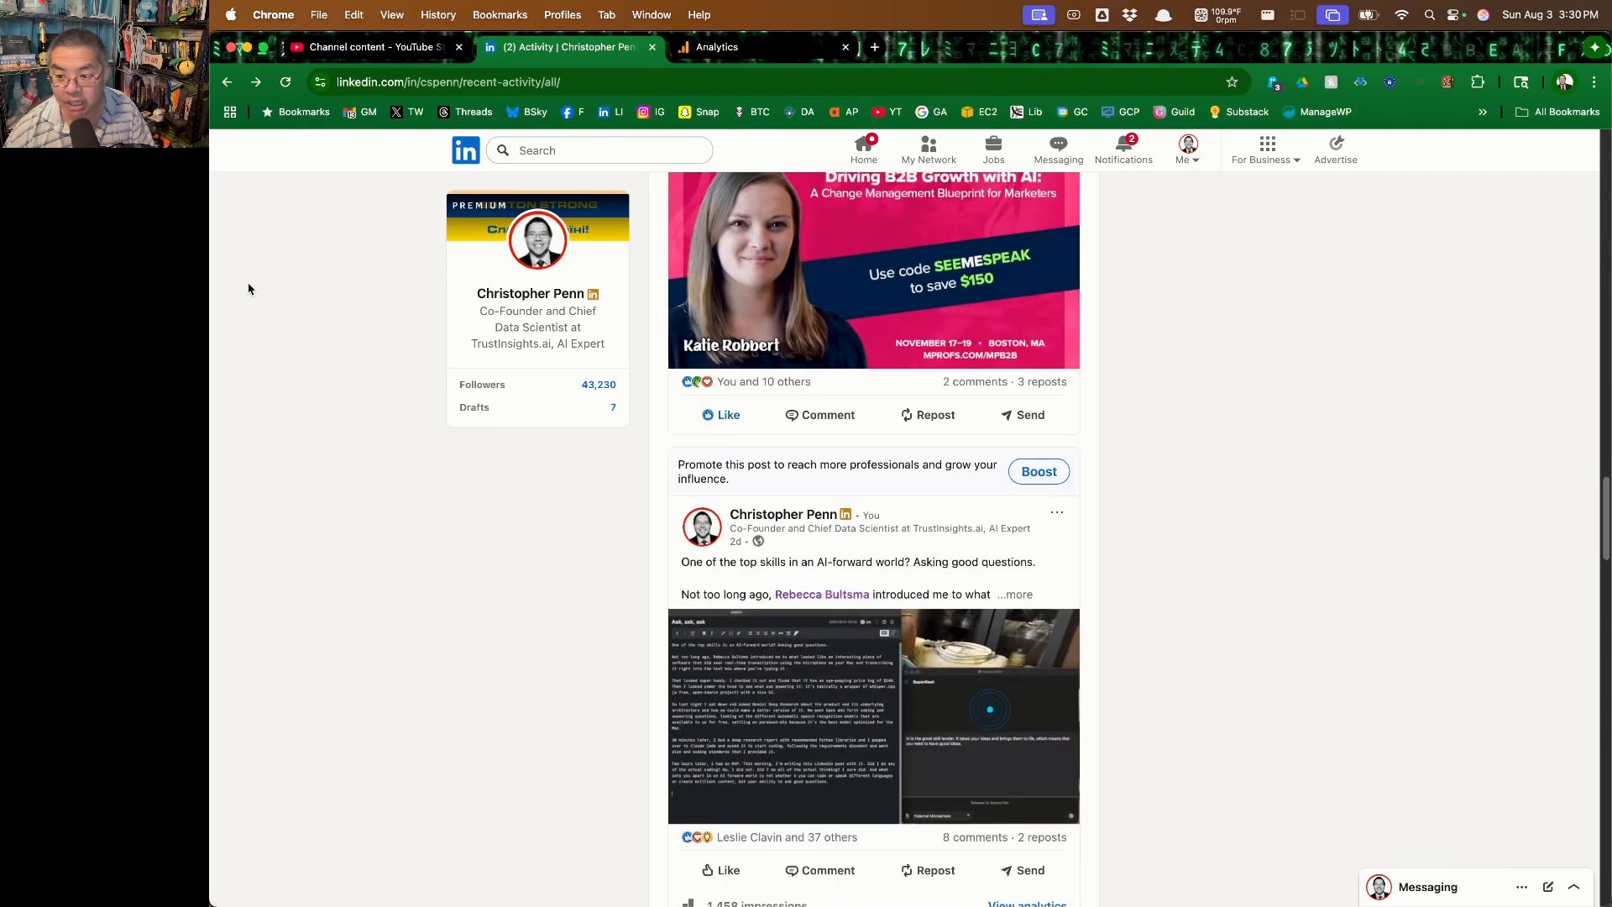
pyautogui.scroll(-10, 249, 289)
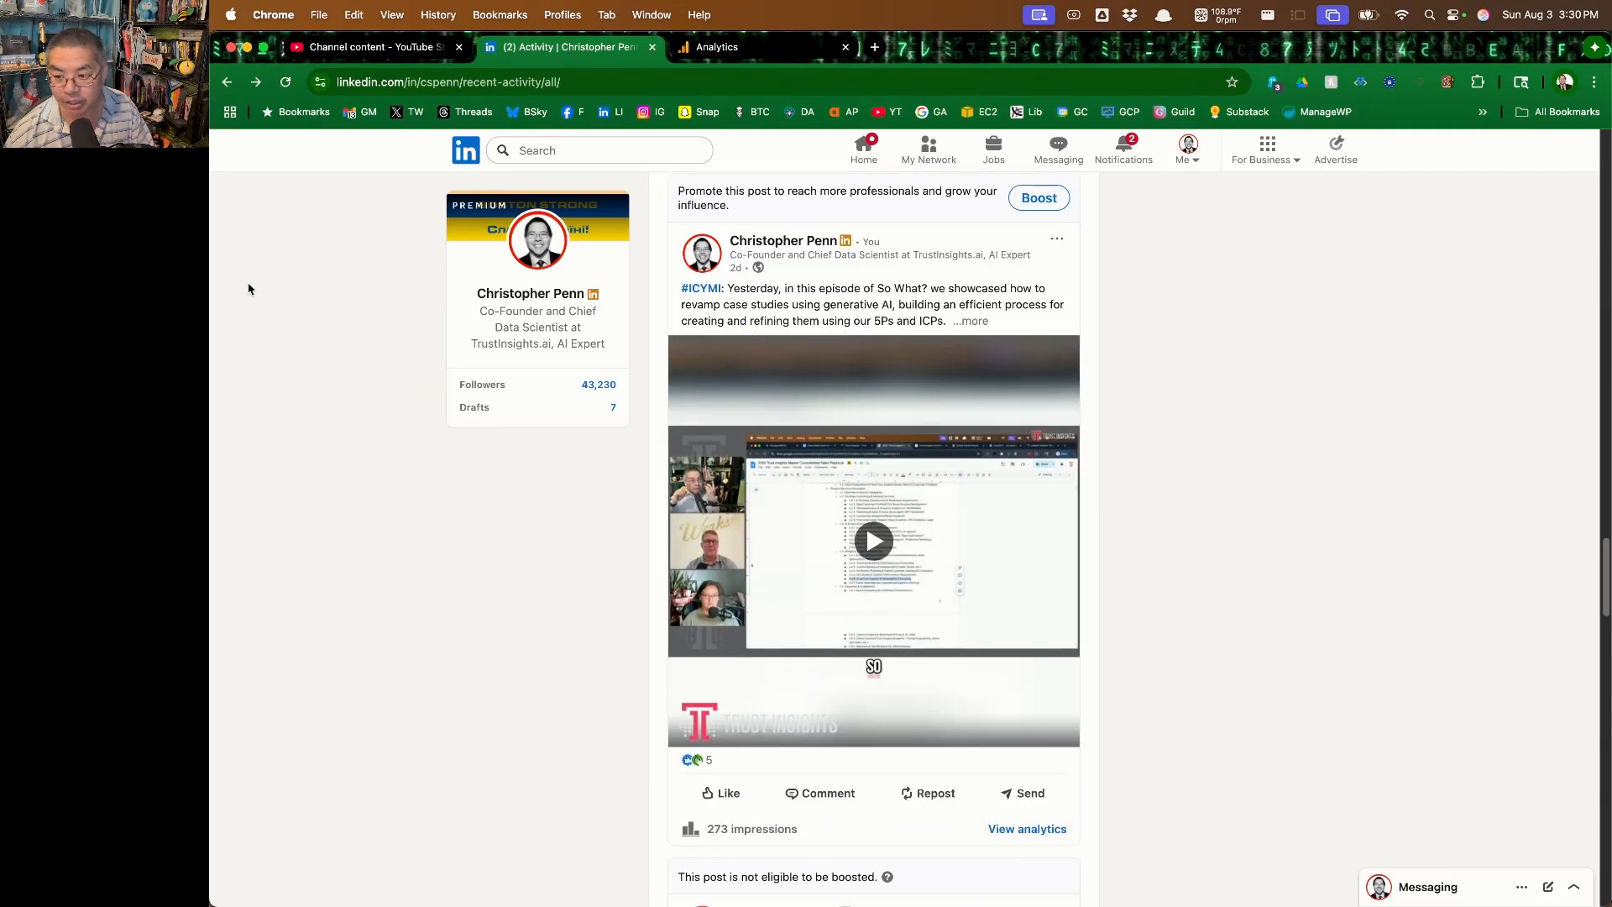
pyautogui.scroll(-10, 249, 289)
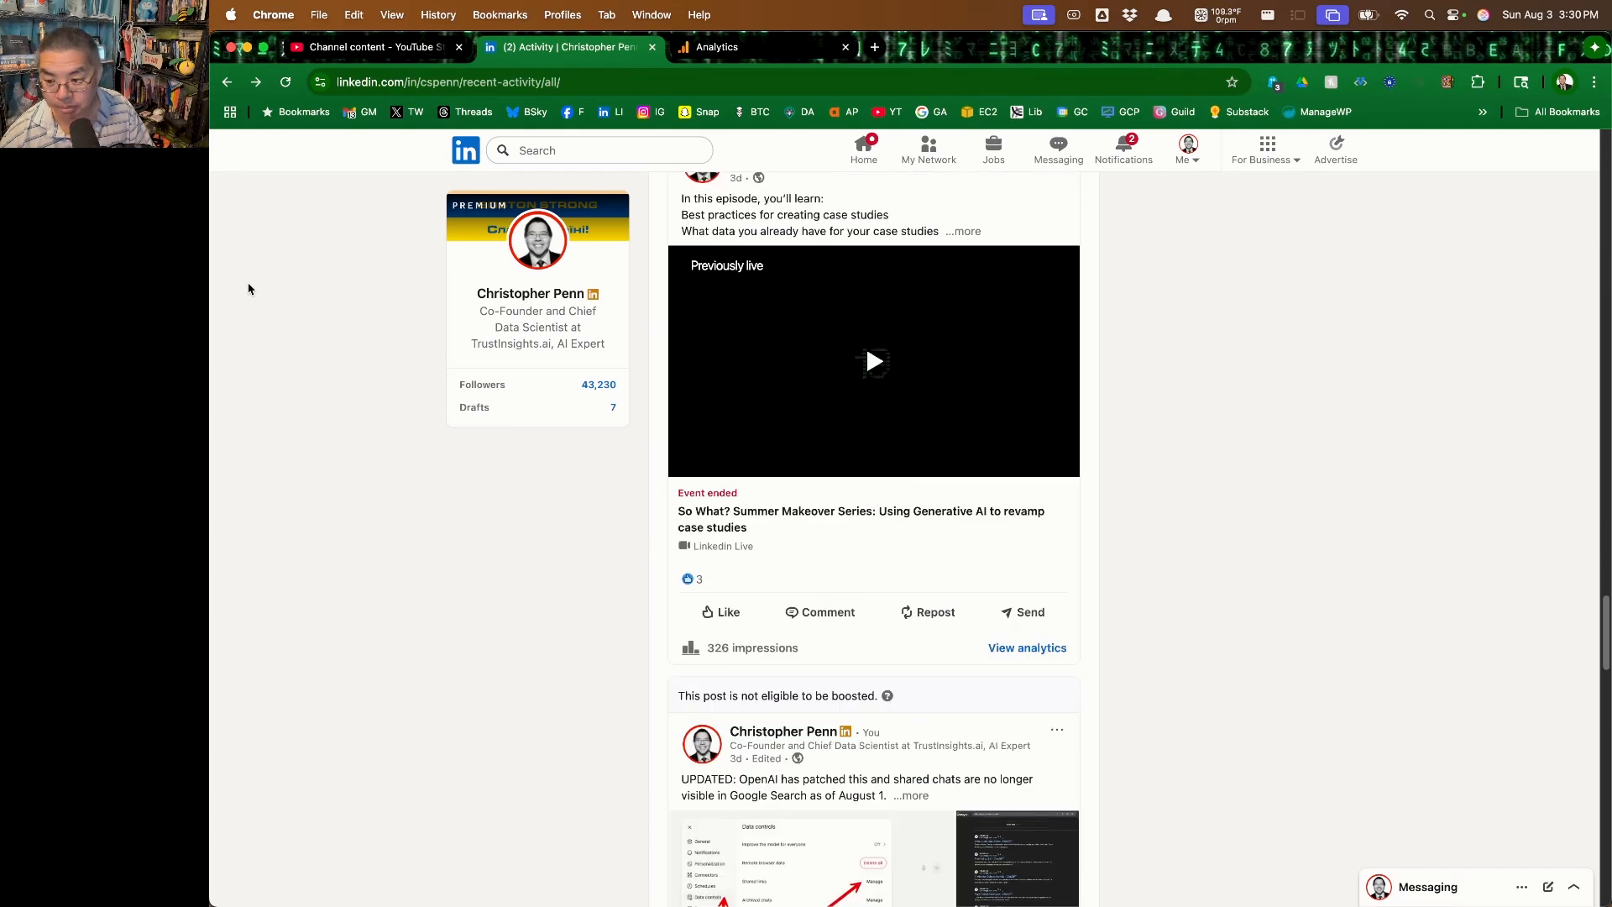
pyautogui.scroll(-10, 249, 289)
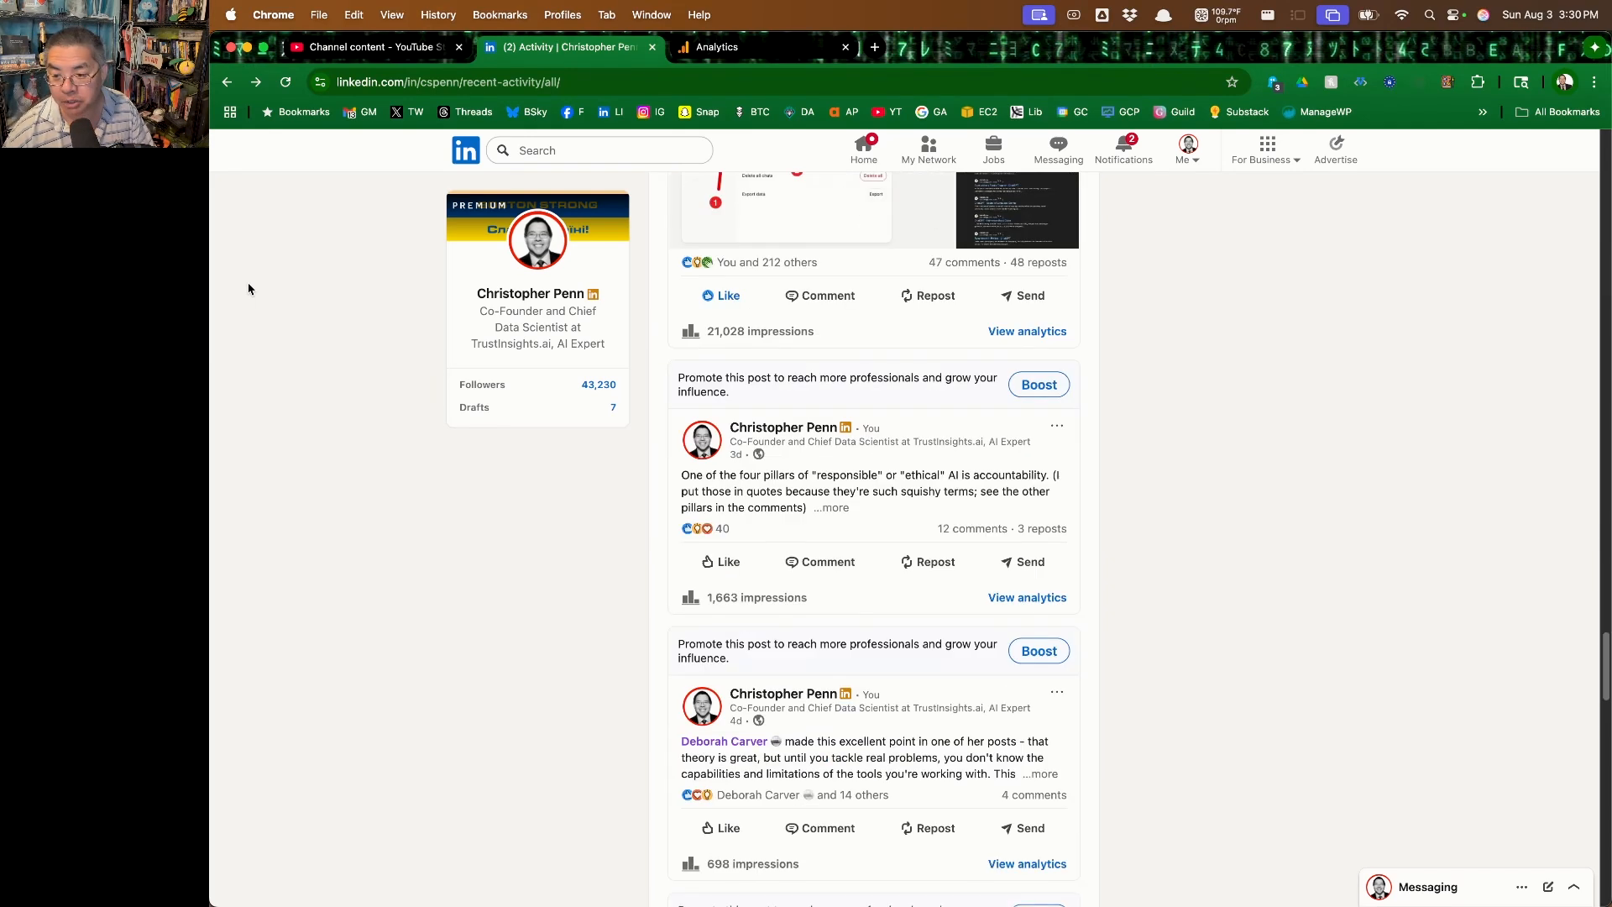
pyautogui.scroll(-10, 249, 288)
pyautogui.scroll(20, 248, 289)
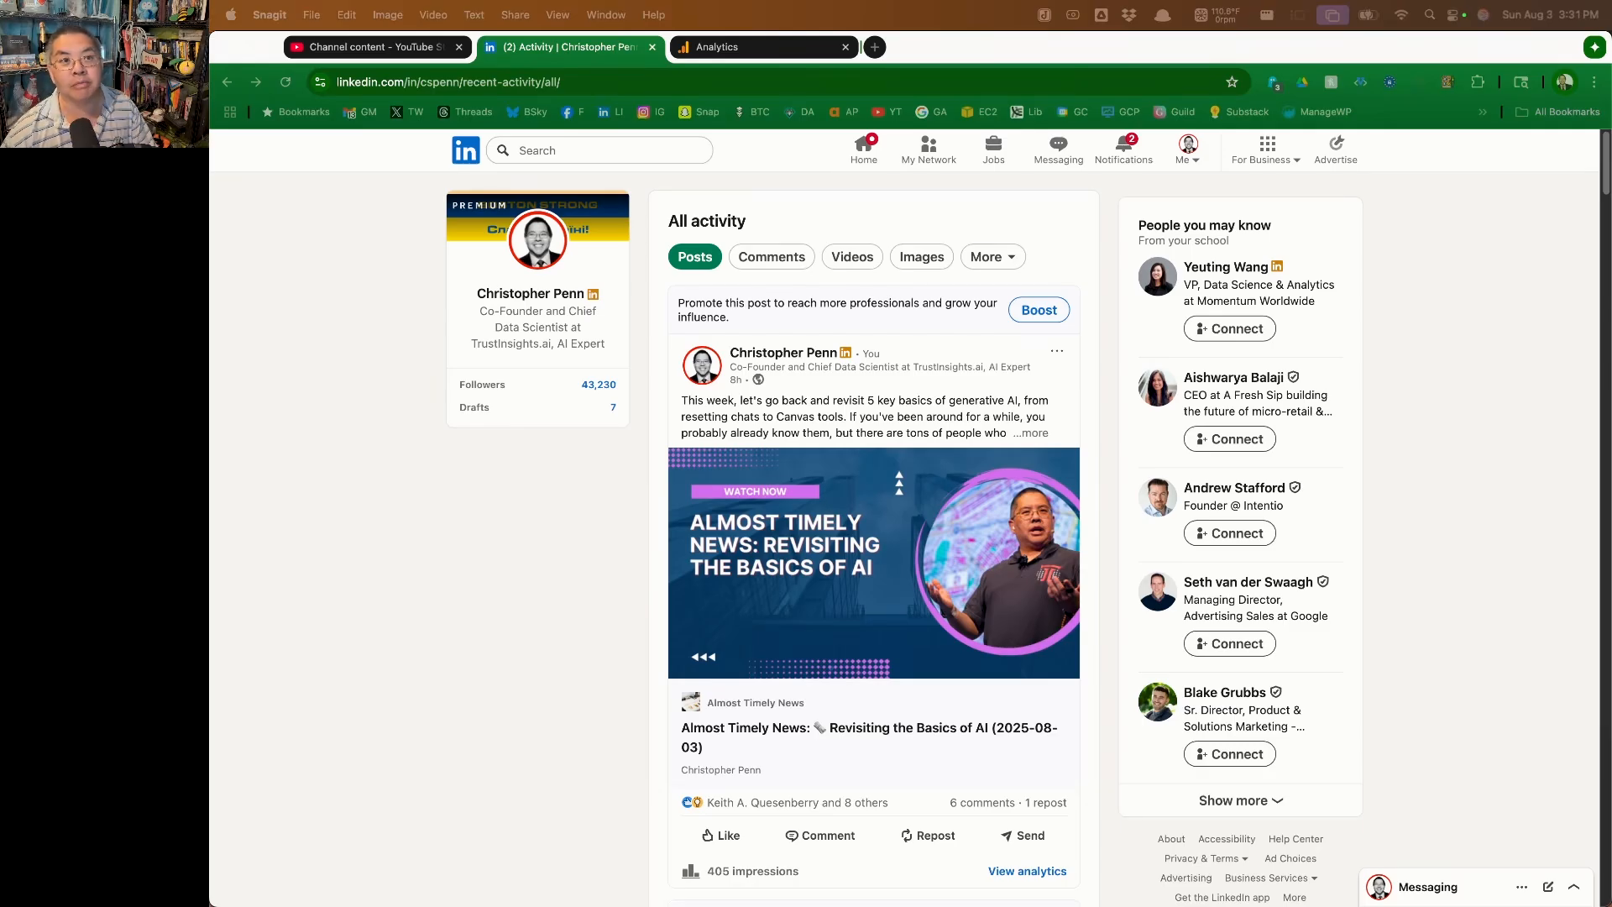
# Start a Snagit video recording of a region about 571 x 898 around the LinkedIn posts column
pyautogui.hotkey('ctrl', 'shift', 'c')
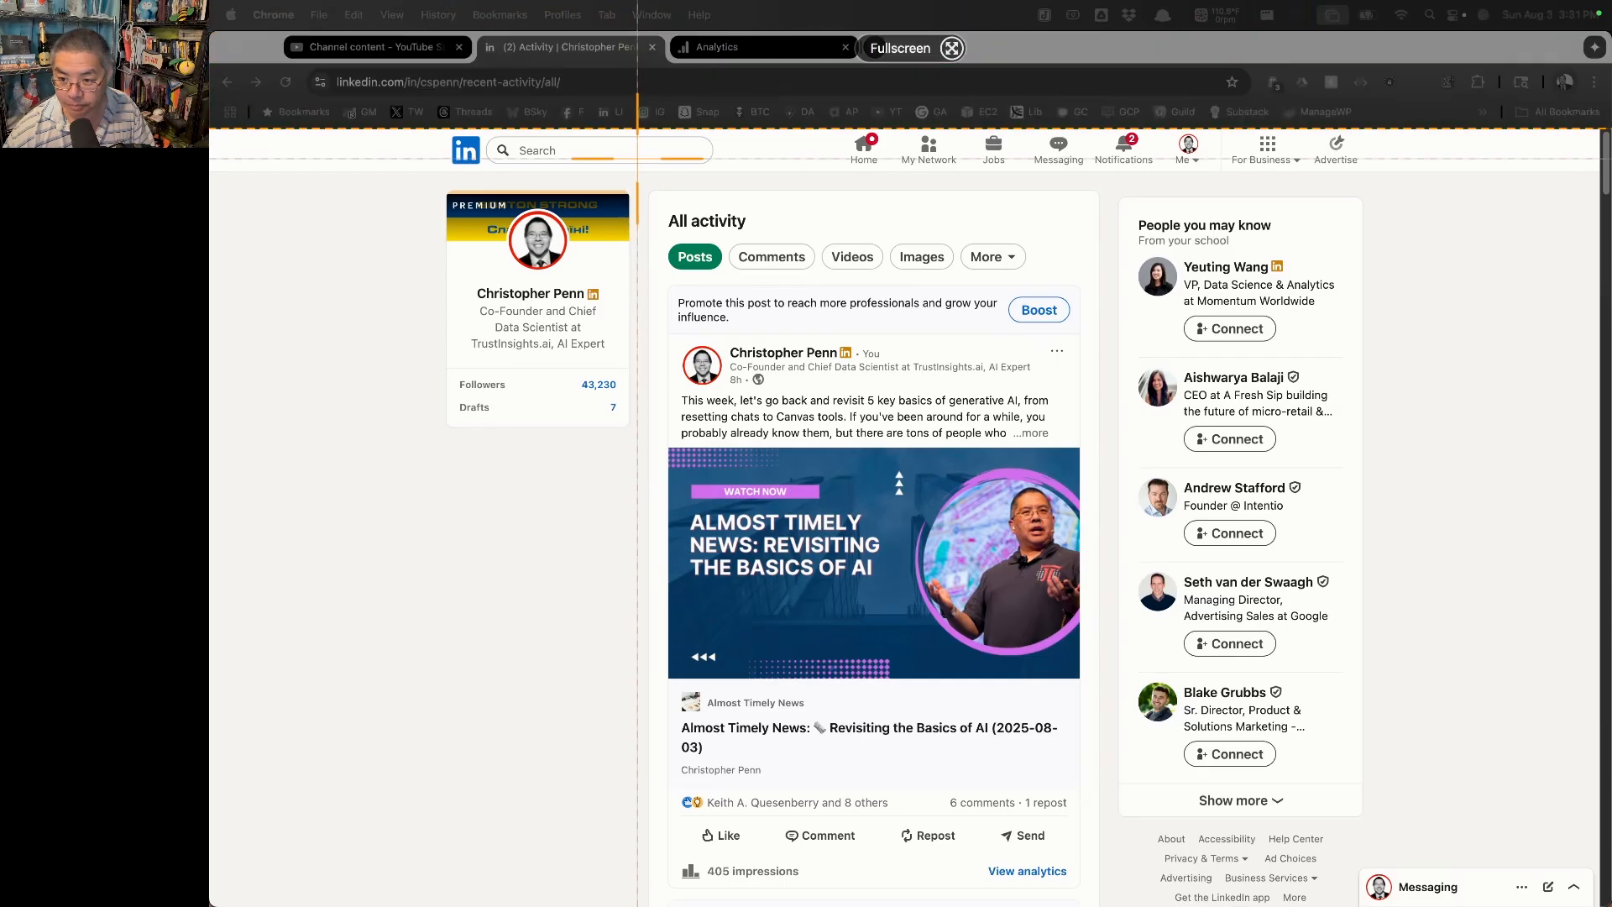
pyautogui.moveTo(640, 176); pyautogui.dragTo(1103, 904)
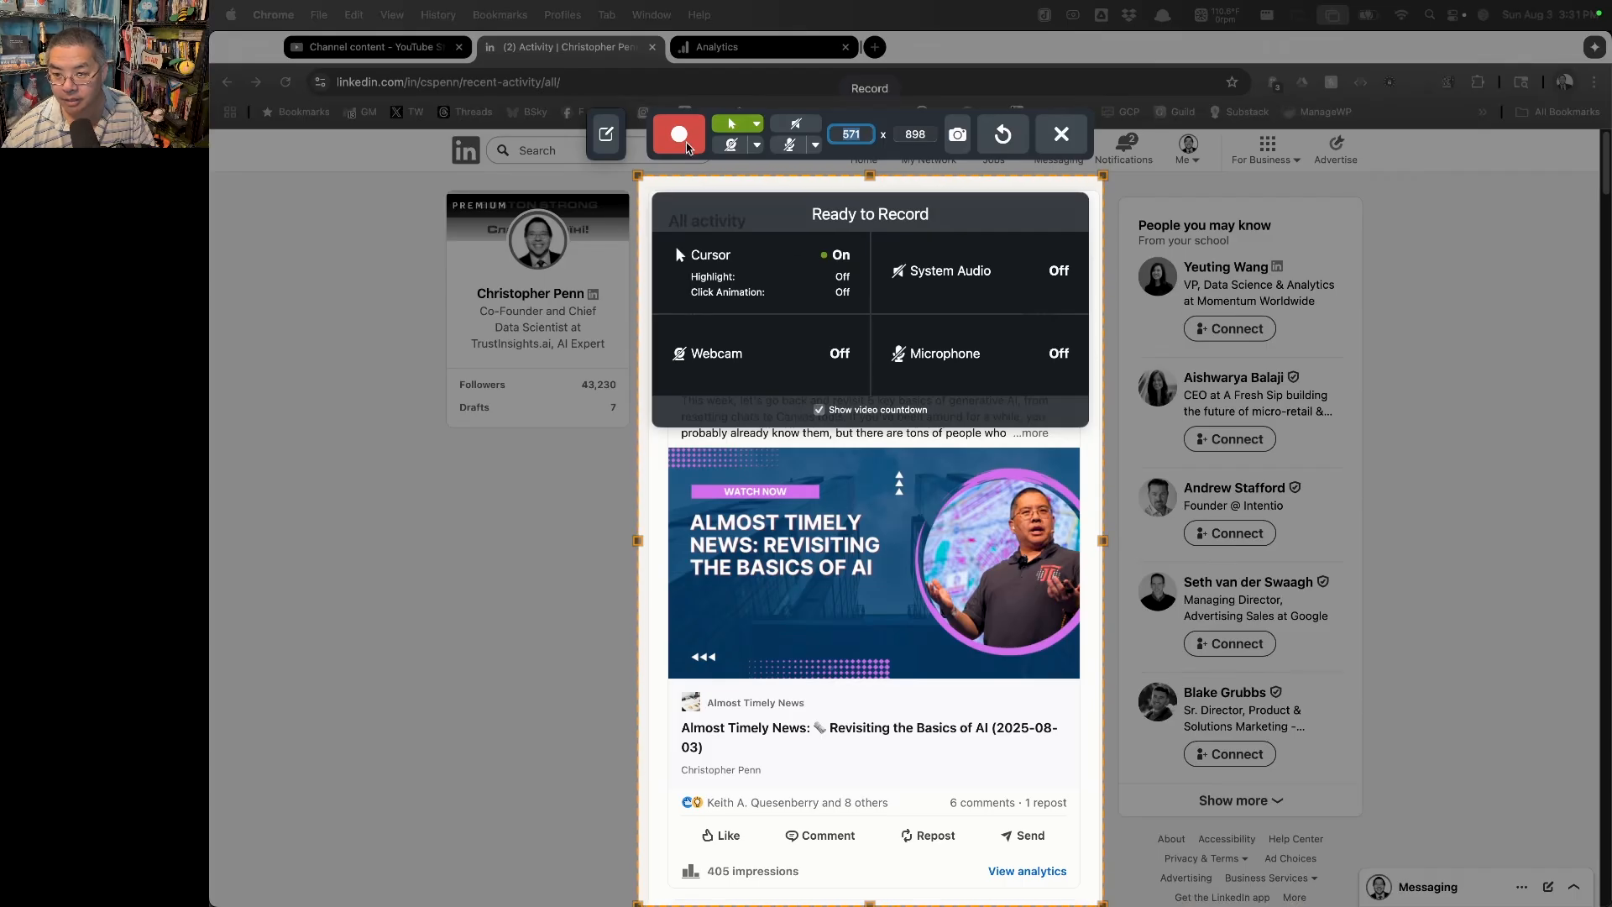
pyautogui.click(685, 145)
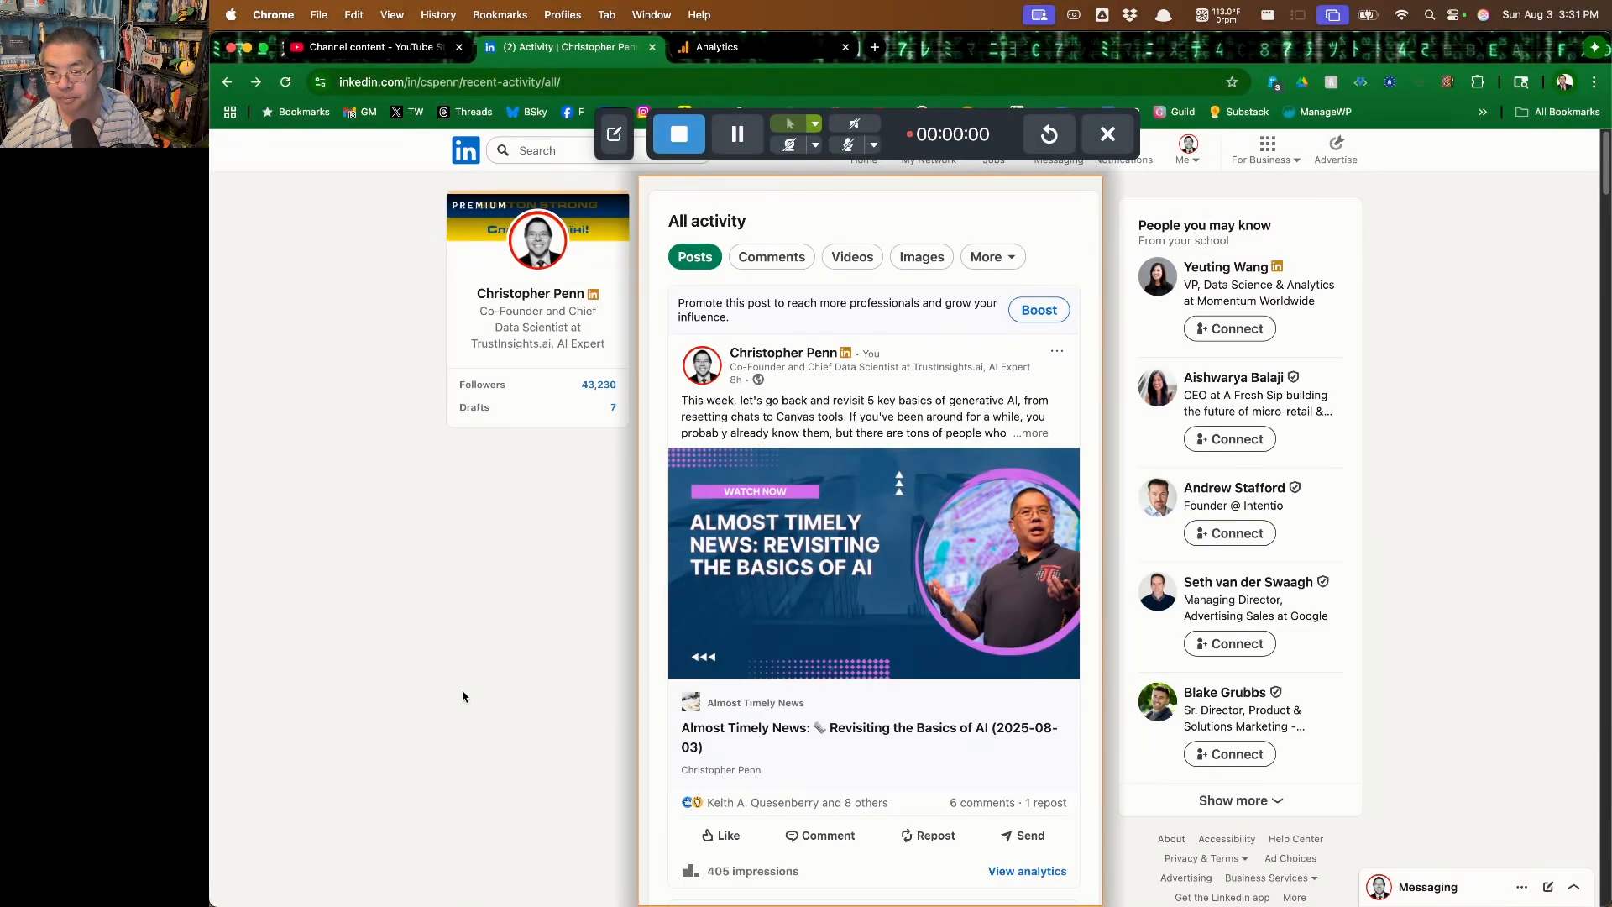
# Record the LinkedIn post feed from the newest post back to the two-week-old posts and stop the recording
pyautogui.scroll(-10, 462, 695)
pyautogui.scroll(-5, 462, 695)
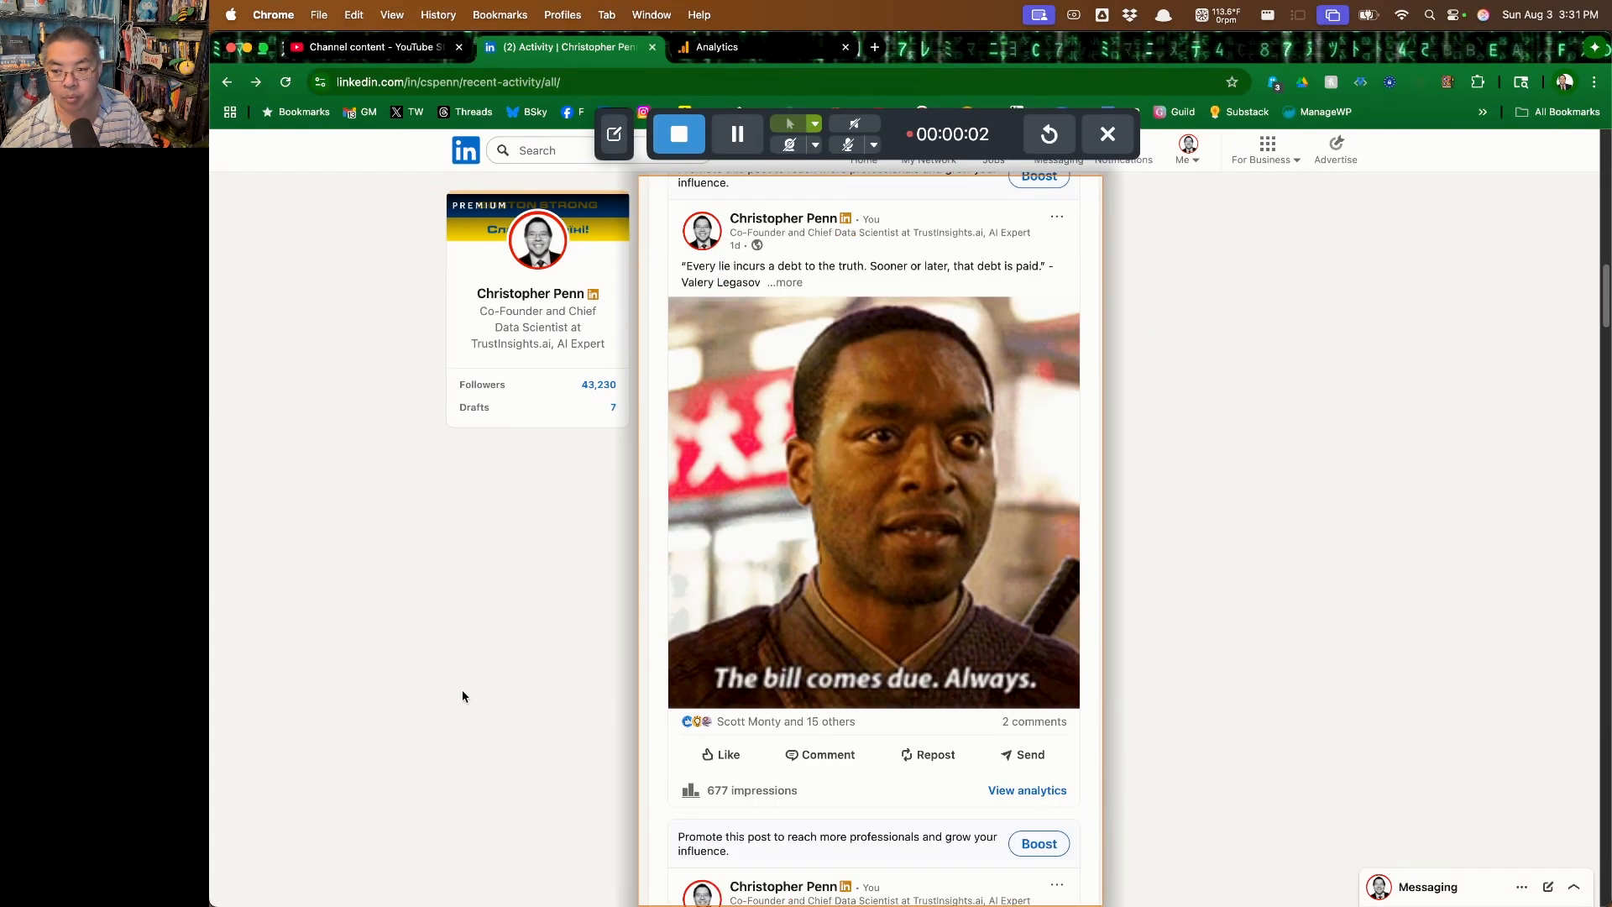
pyautogui.scroll(-5, 461, 695)
pyautogui.scroll(-5, 462, 692)
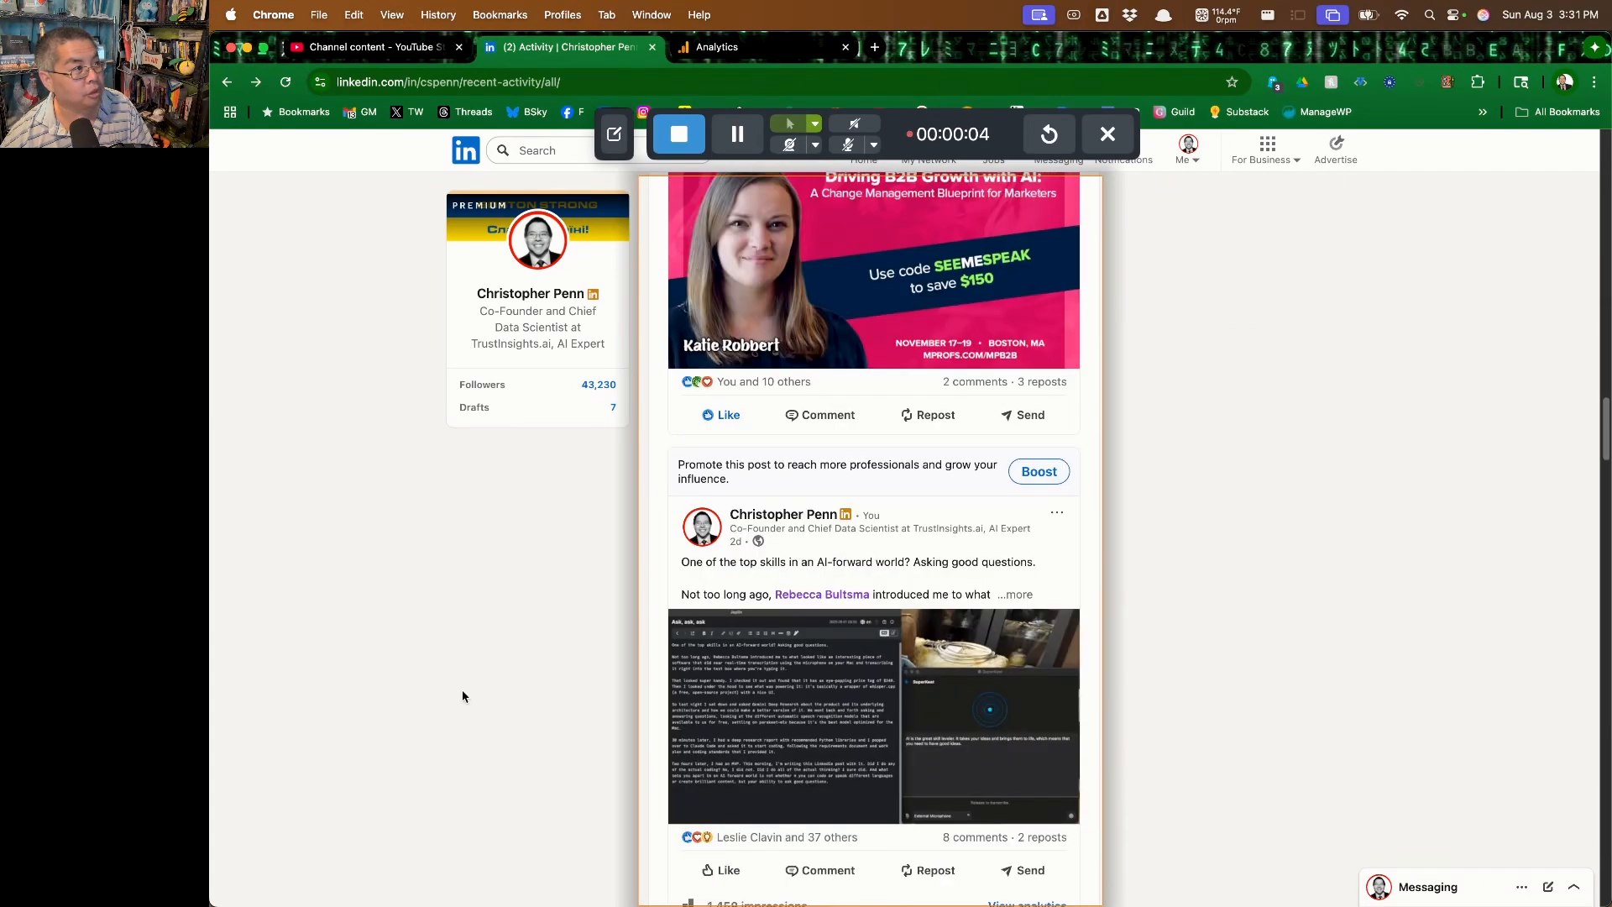
pyautogui.scroll(-5, 462, 692)
pyautogui.scroll(-5, 462, 691)
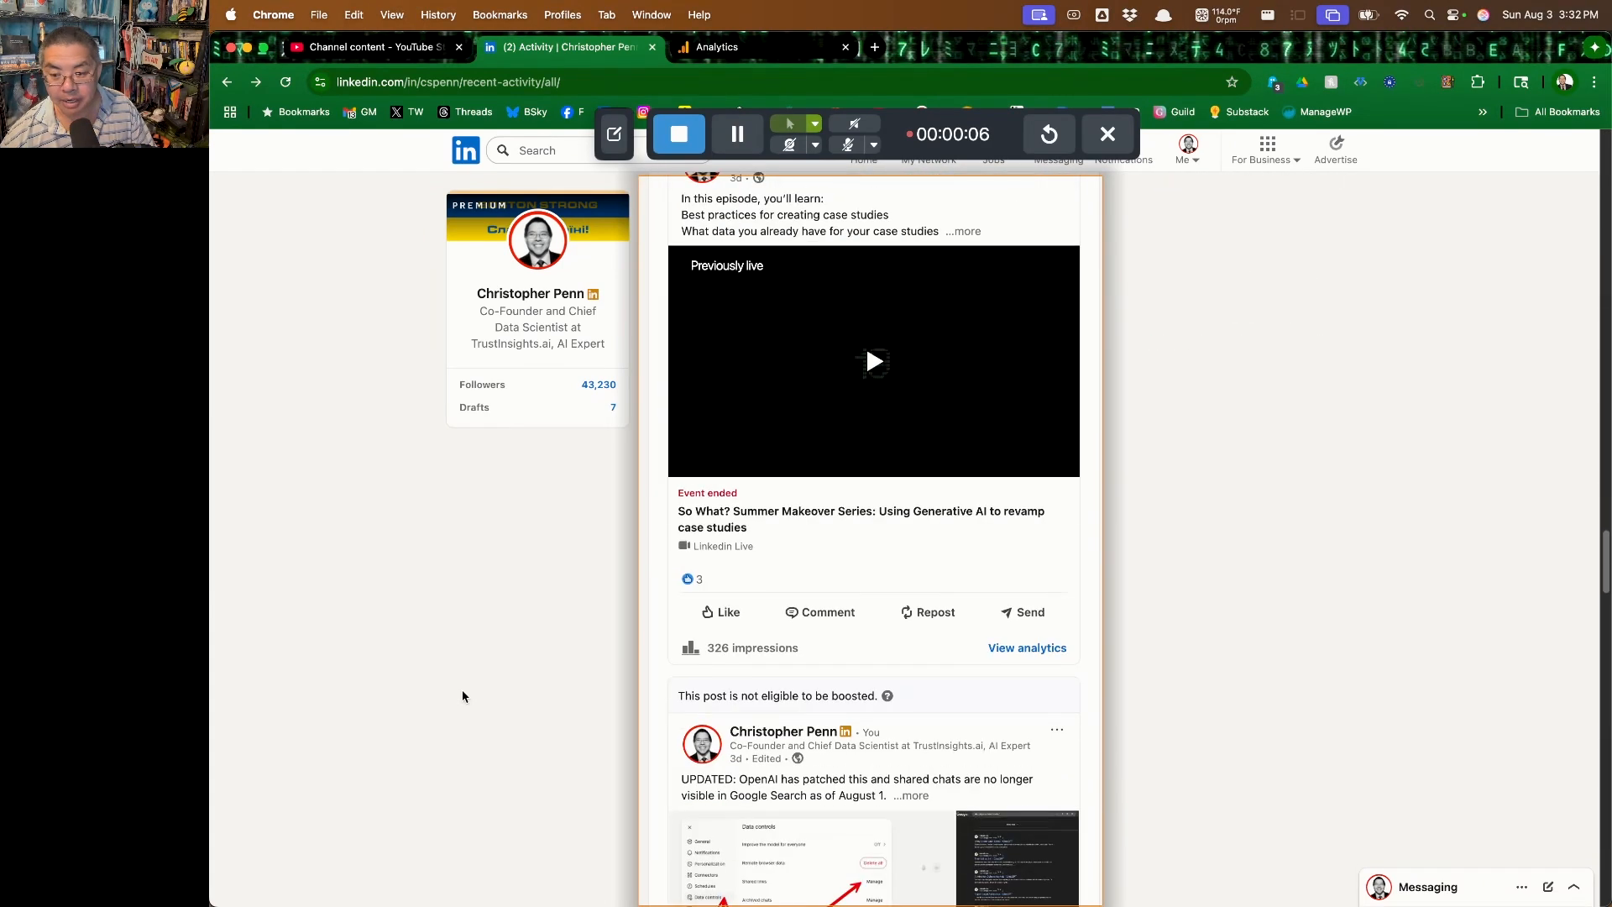
pyautogui.scroll(-5, 463, 691)
pyautogui.scroll(-5, 462, 696)
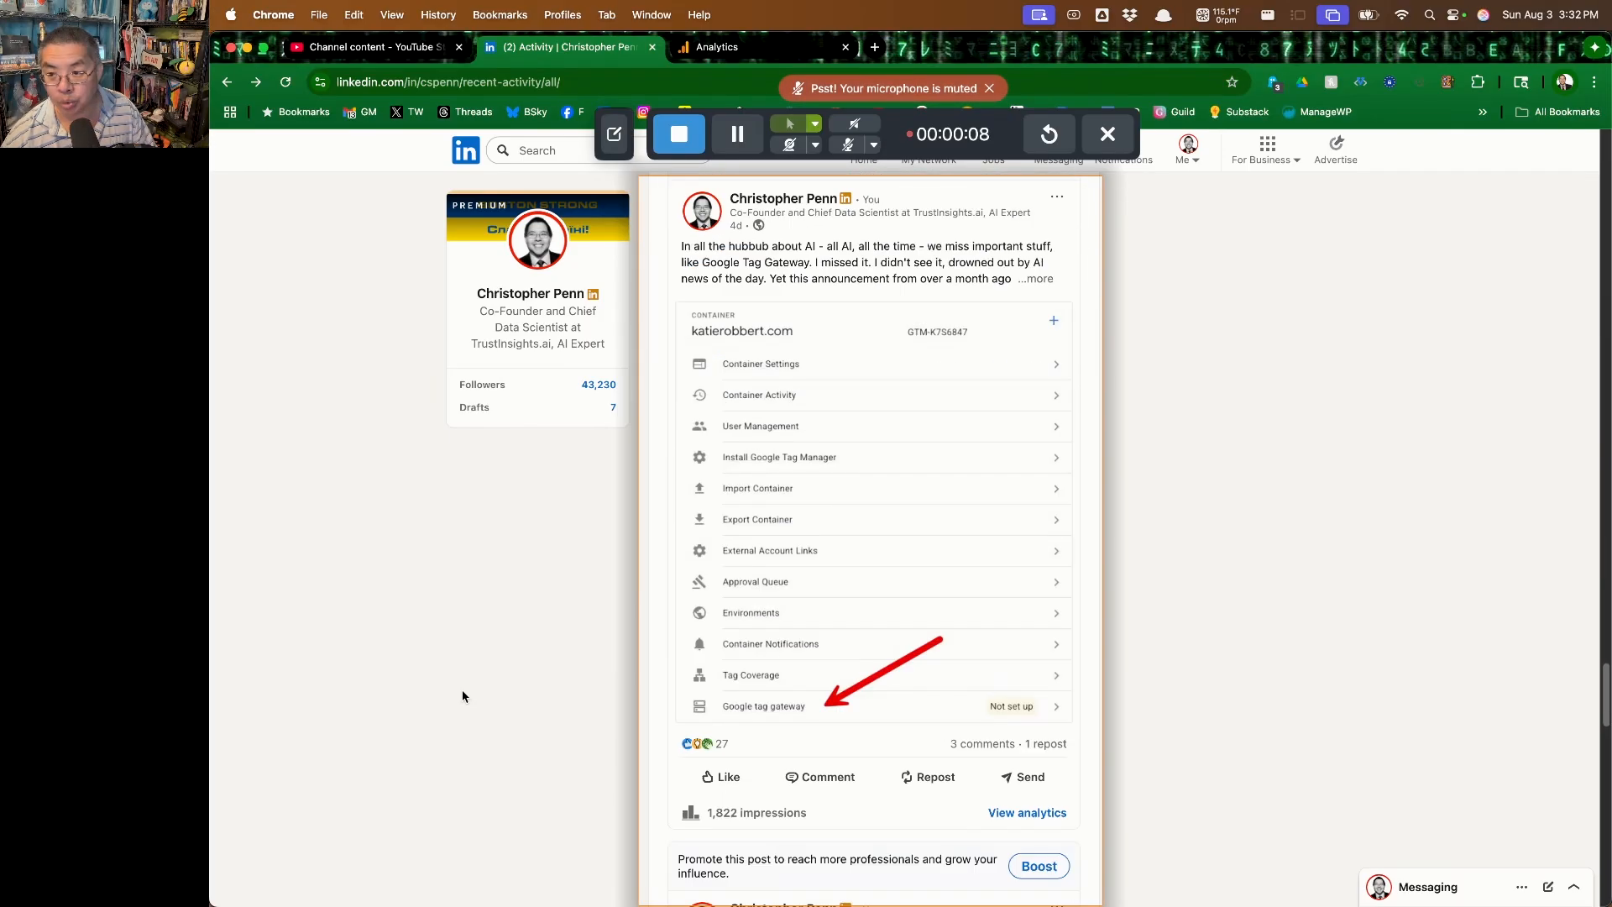
pyautogui.scroll(-5, 463, 696)
pyautogui.scroll(-5, 463, 696)
pyautogui.scroll(-5, 463, 696)
pyautogui.scroll(-5, 462, 696)
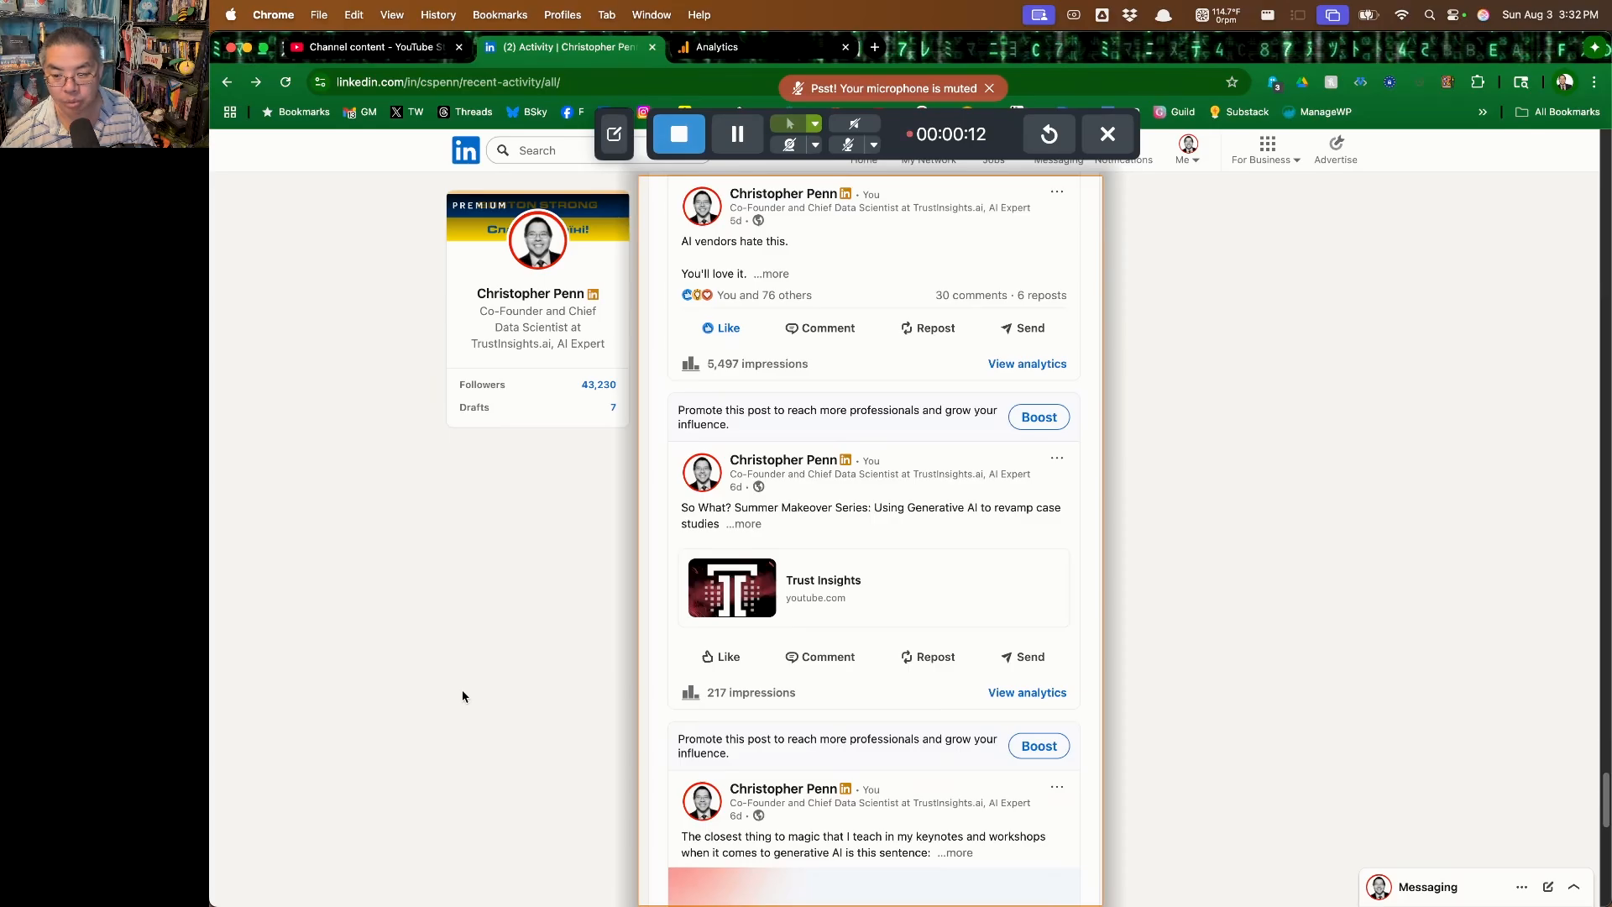
pyautogui.scroll(-5, 463, 696)
pyautogui.scroll(-5, 463, 696)
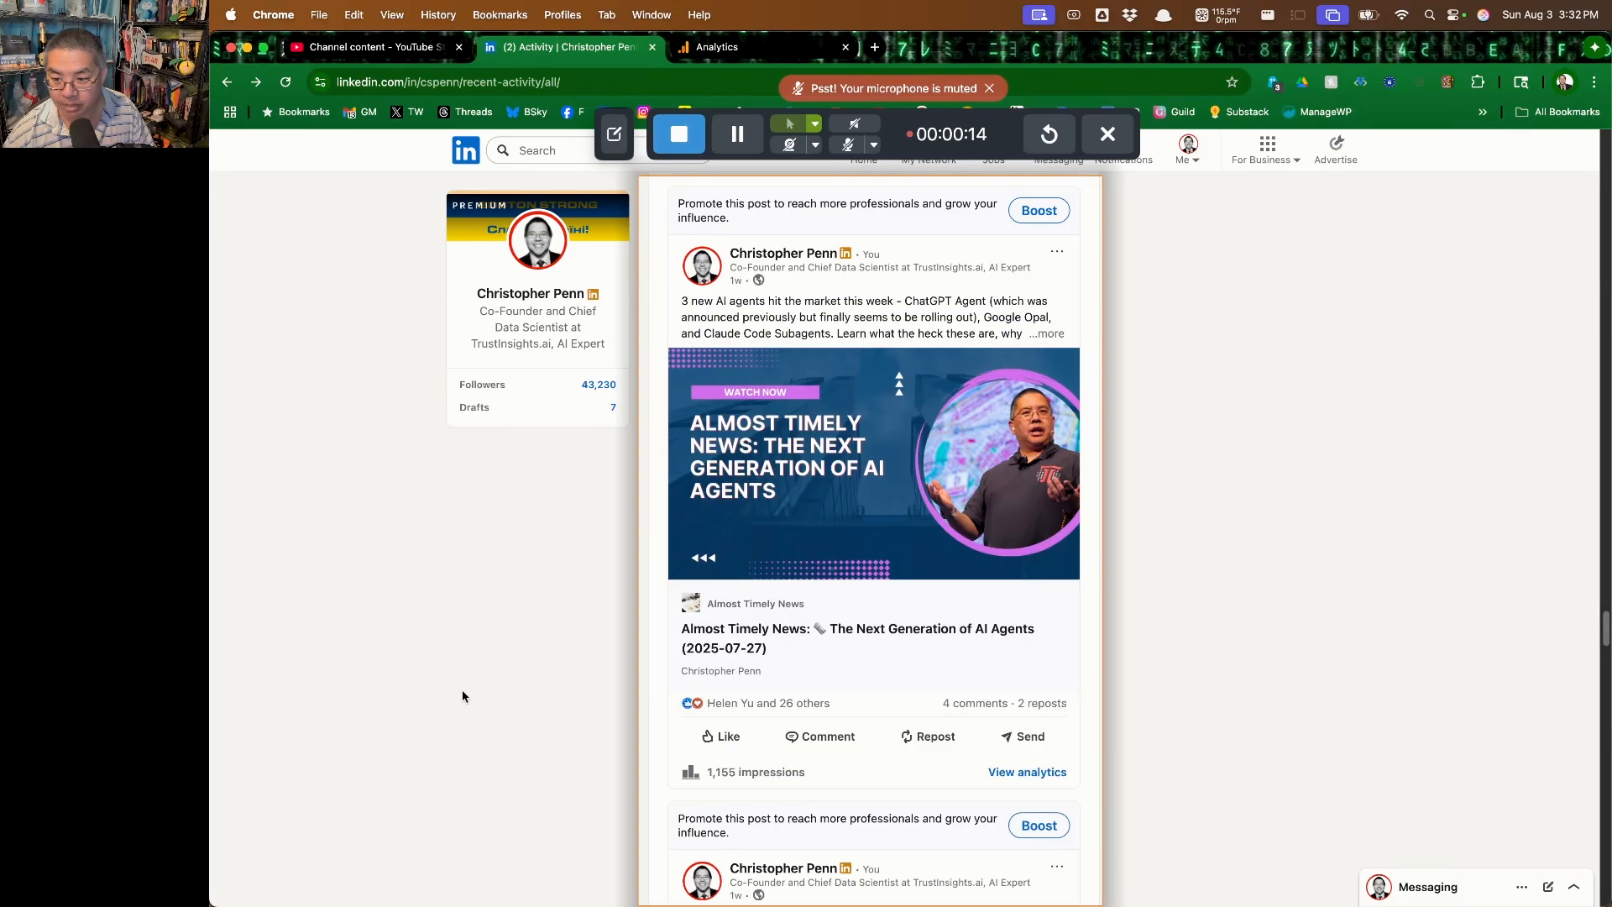
pyautogui.scroll(-5, 462, 696)
pyautogui.scroll(-10, 462, 693)
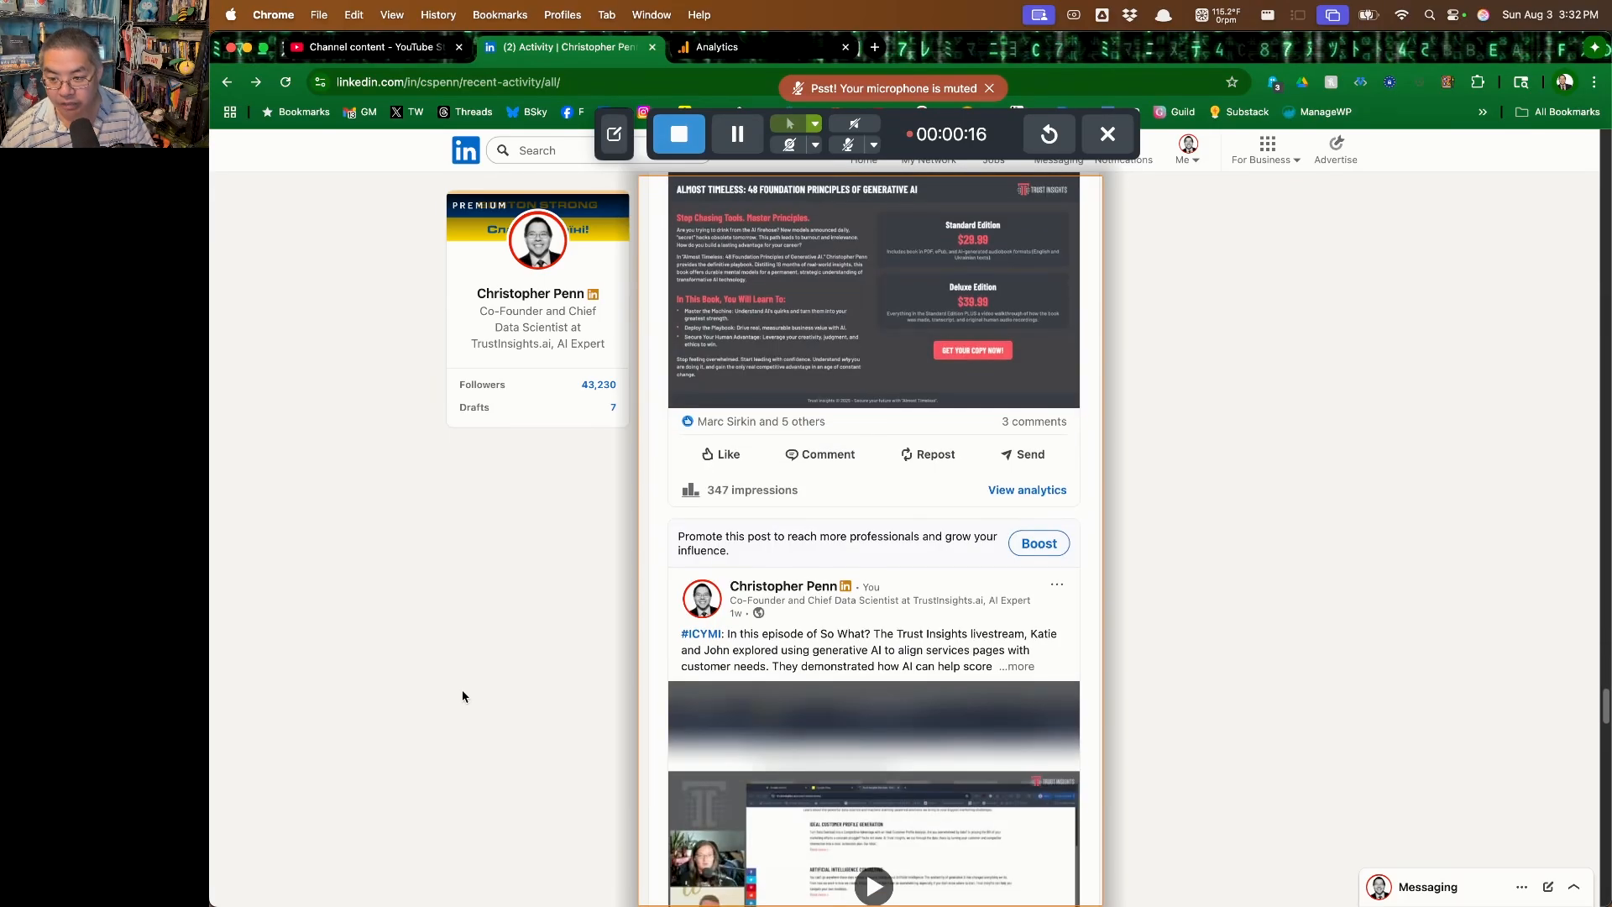
pyautogui.scroll(-10, 461, 696)
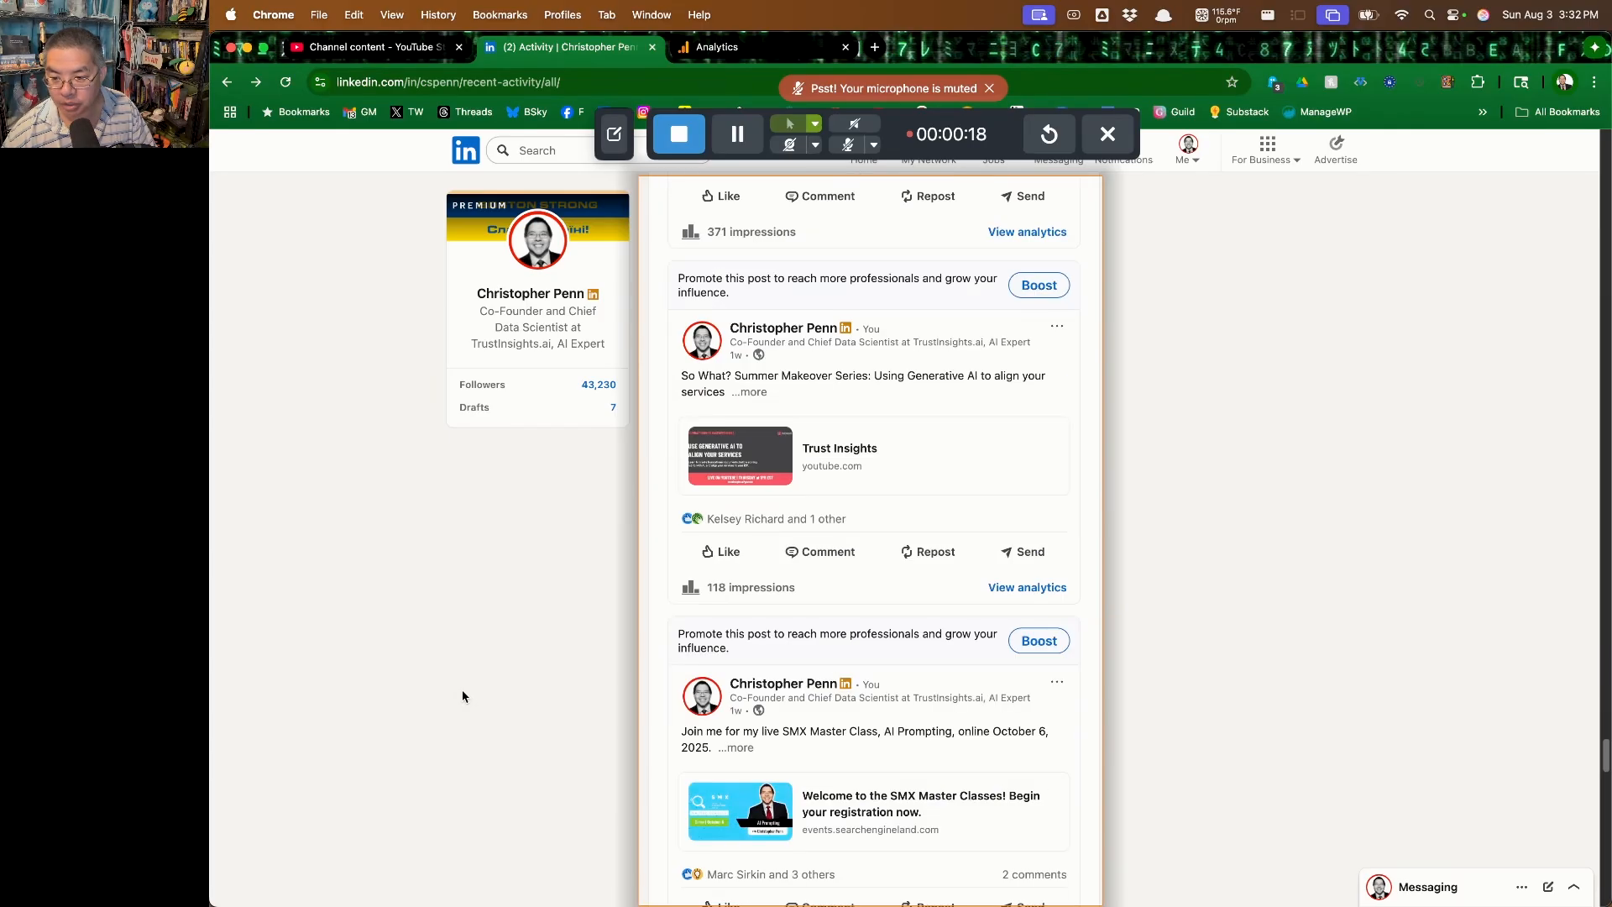
pyautogui.scroll(-1, 462, 696)
pyautogui.scroll(-10, 462, 696)
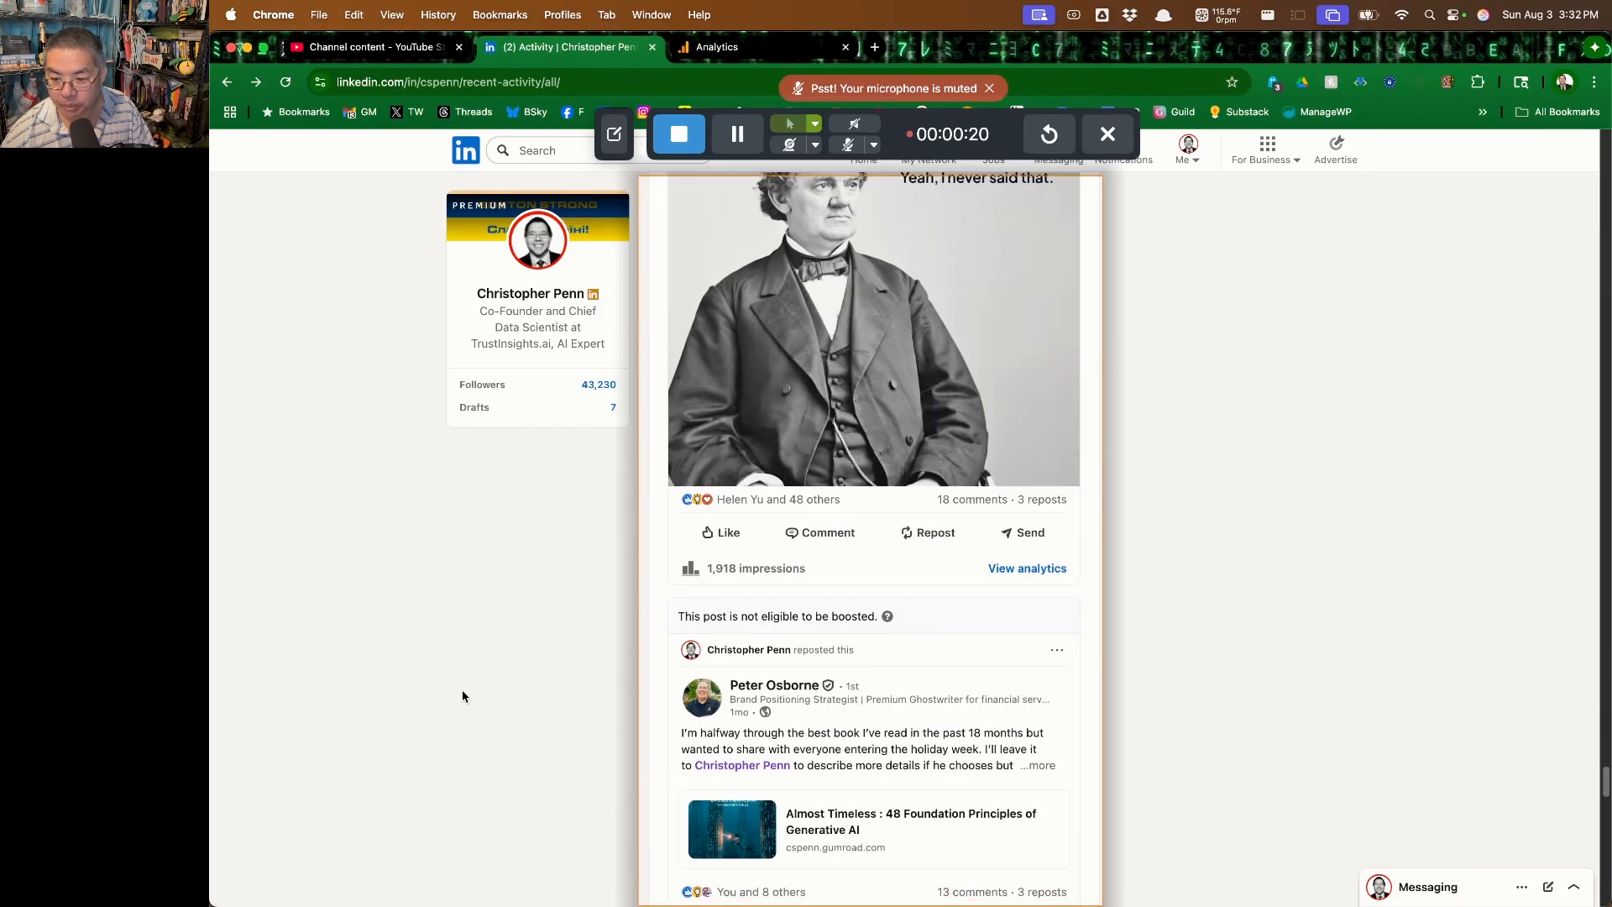
pyautogui.scroll(-5, 462, 697)
pyautogui.scroll(-10, 462, 696)
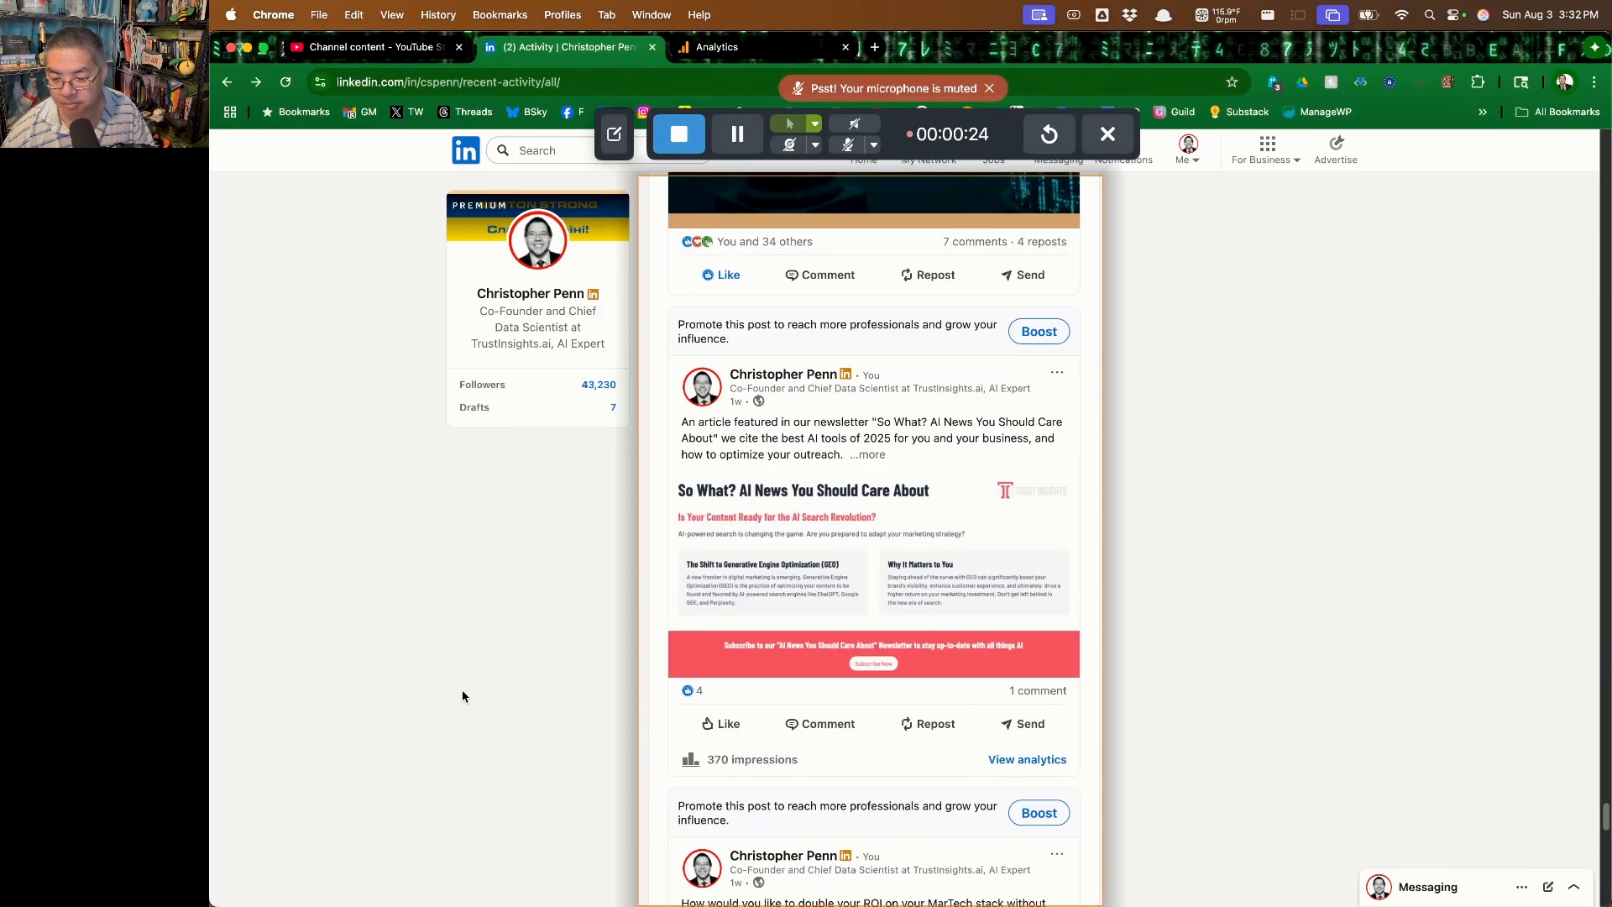
pyautogui.scroll(-10, 462, 696)
pyautogui.scroll(-15, 462, 696)
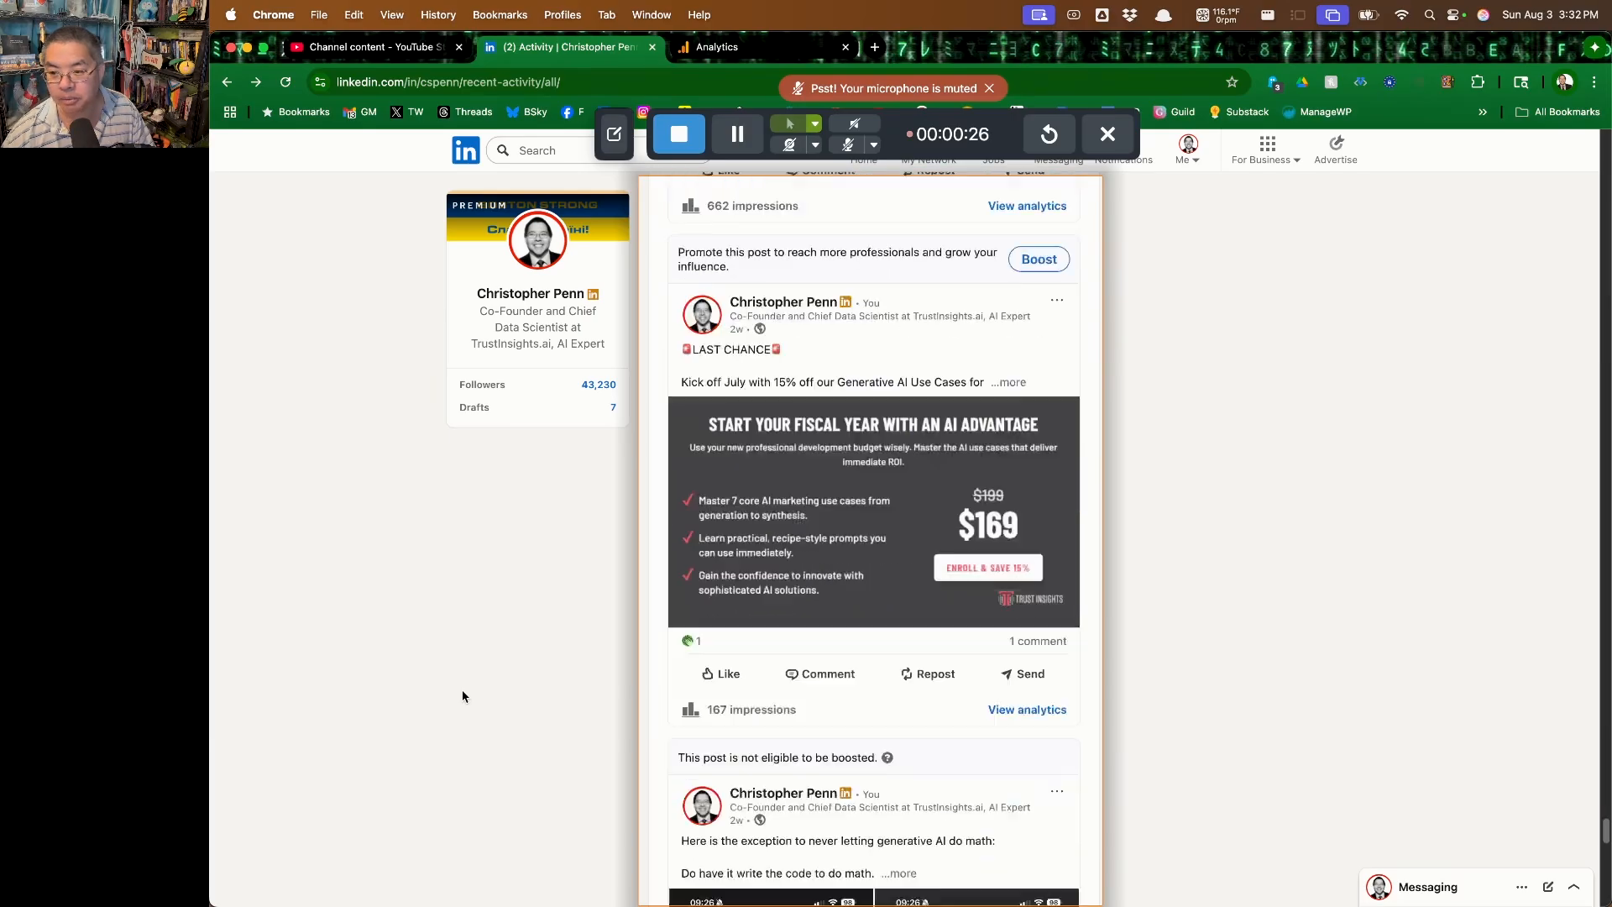
pyautogui.scroll(-15, 462, 695)
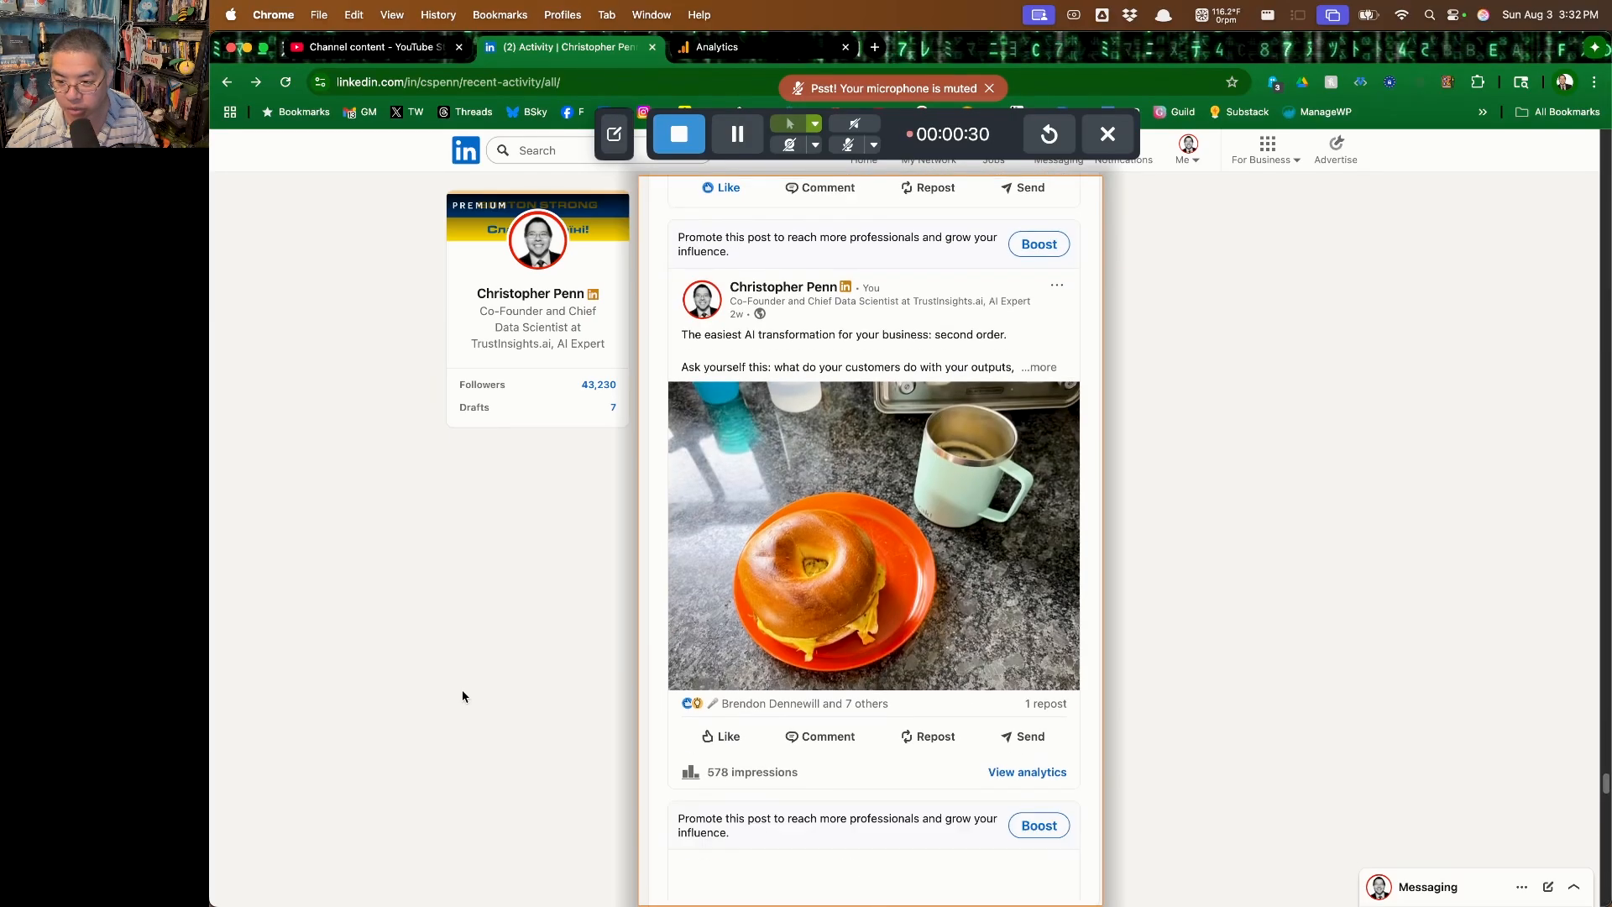
pyautogui.scroll(-10, 462, 696)
pyautogui.scroll(-10, 462, 696)
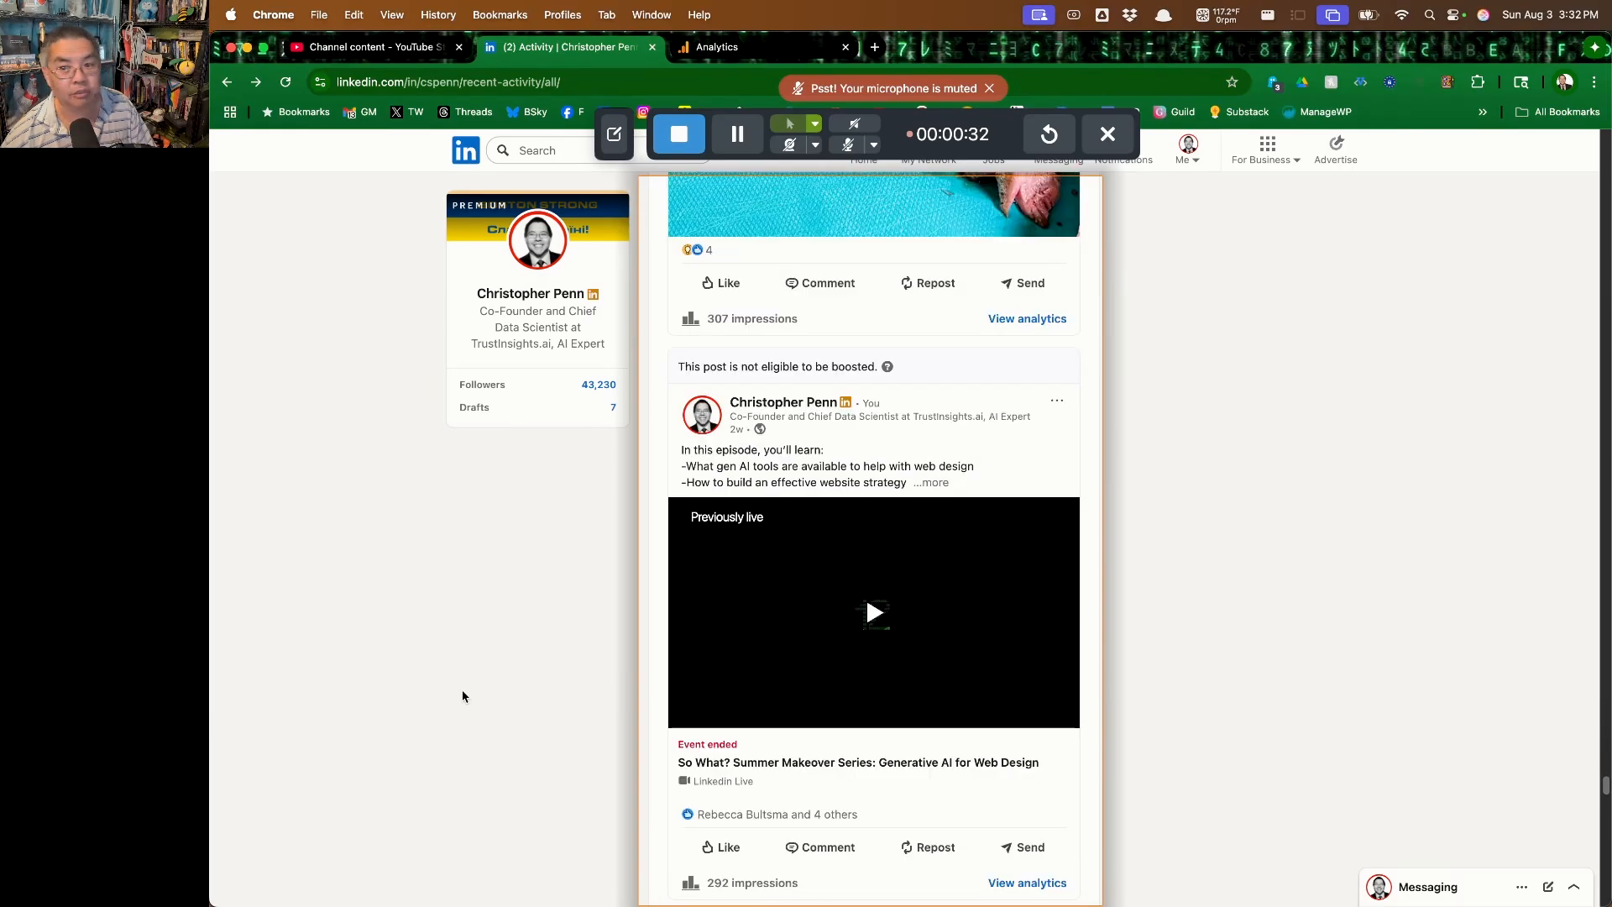
pyautogui.click(679, 134)
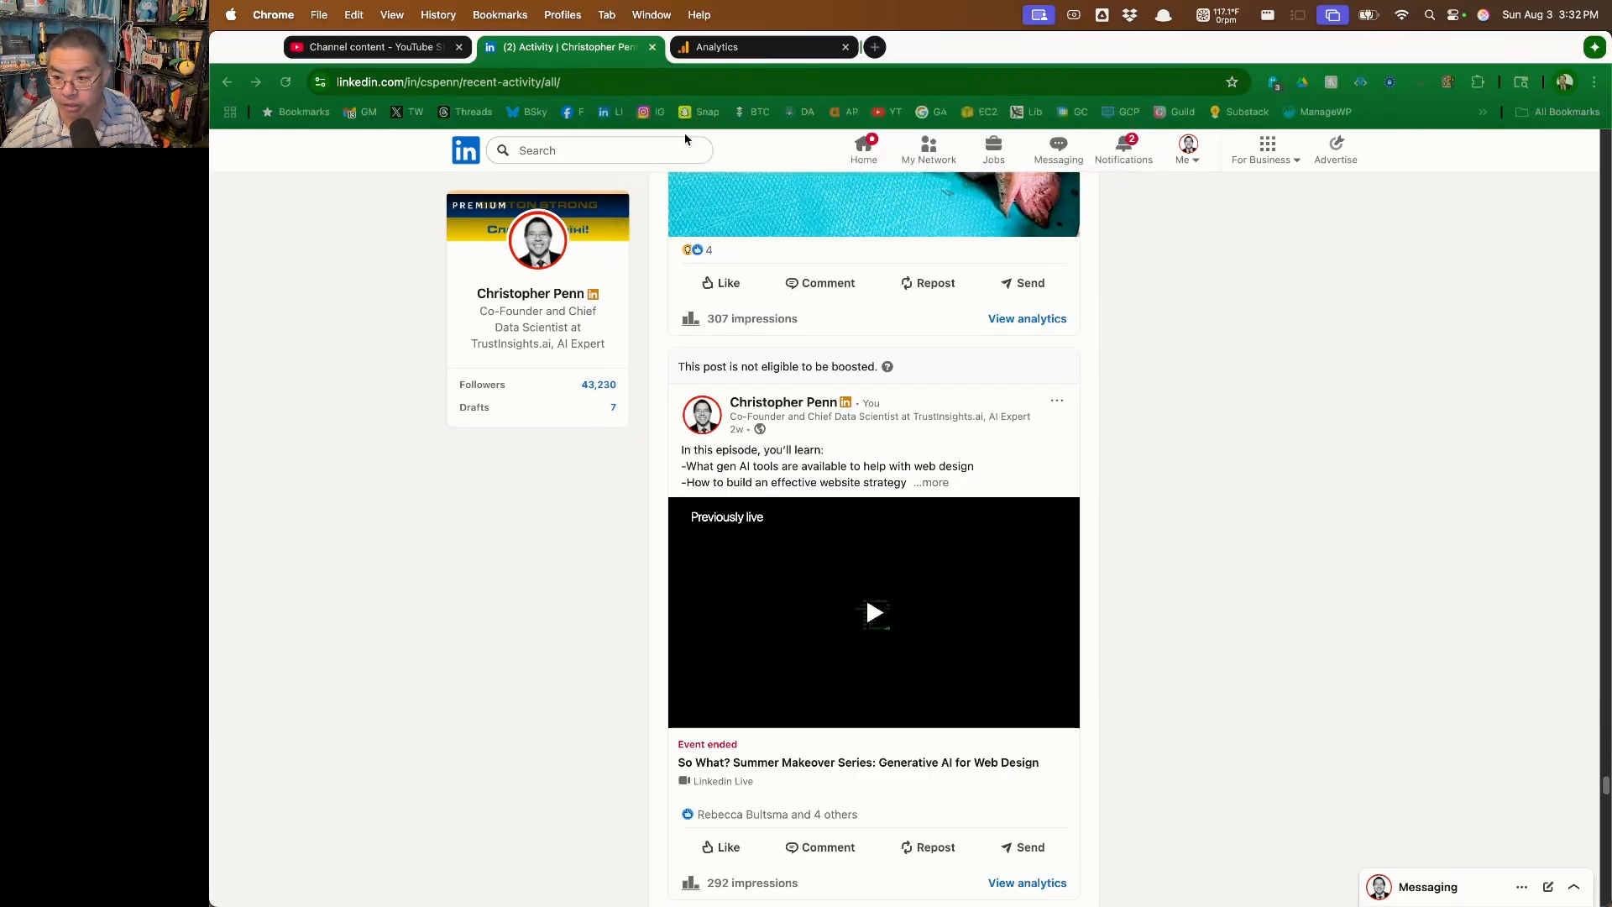
# Open Google Gemini in a new browser tab and choose the 2.5 Flash model
pyautogui.click(332, 658)
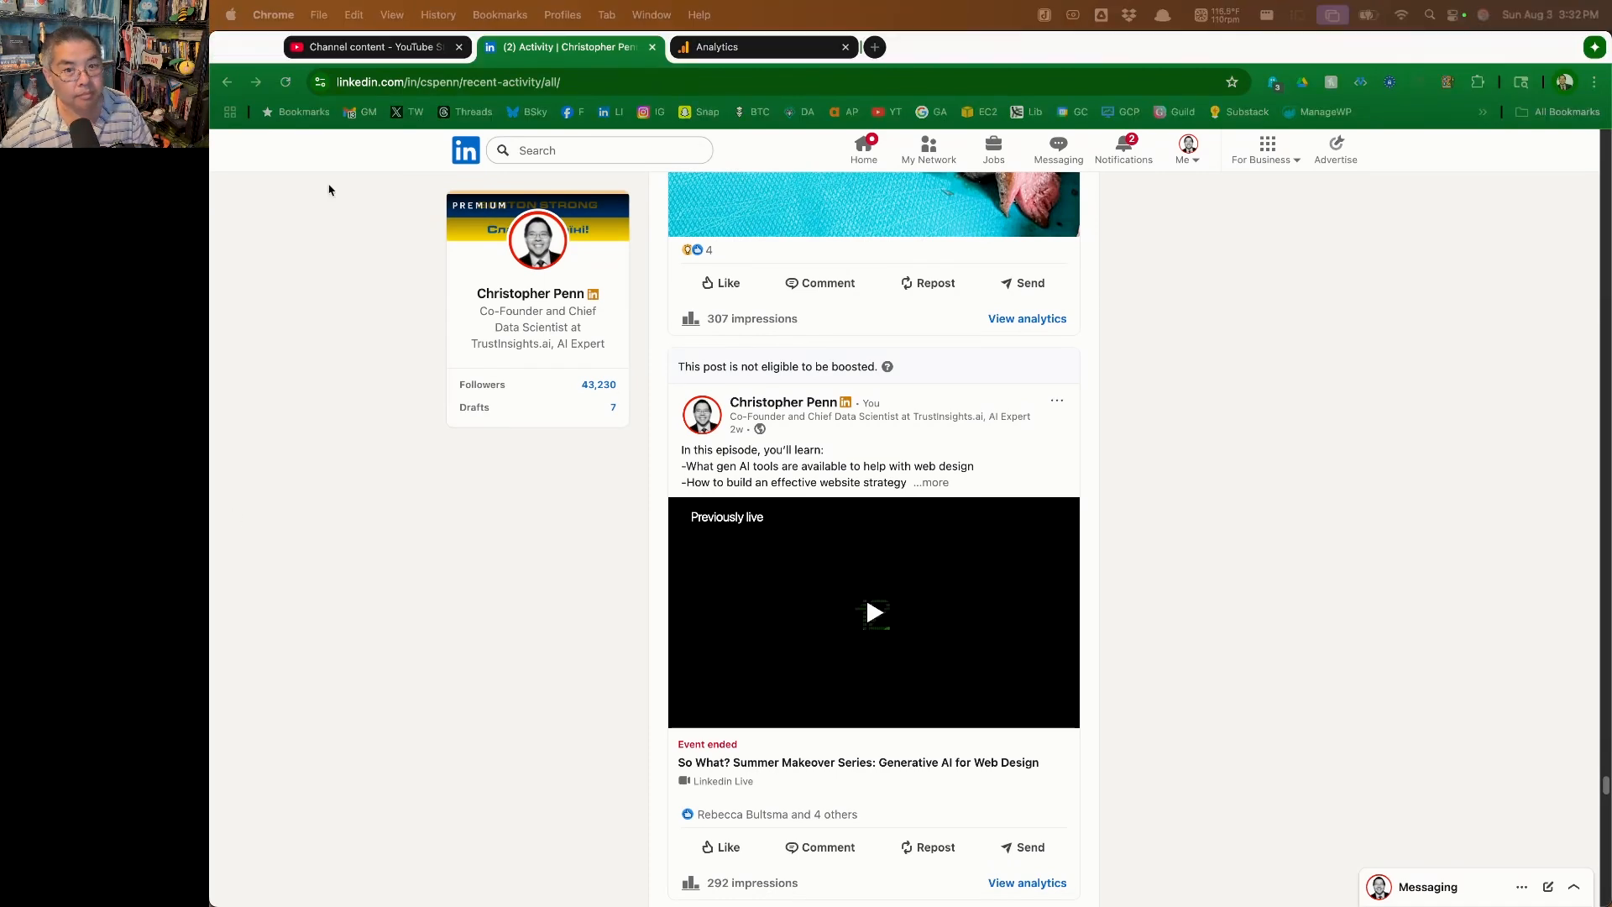
pyautogui.click(1298, 376)
pyautogui.press('super+t')
pyautogui.write('gemi')
pyautogui.press('Return')
pyautogui.click(315, 172)
pyautogui.click(340, 245)
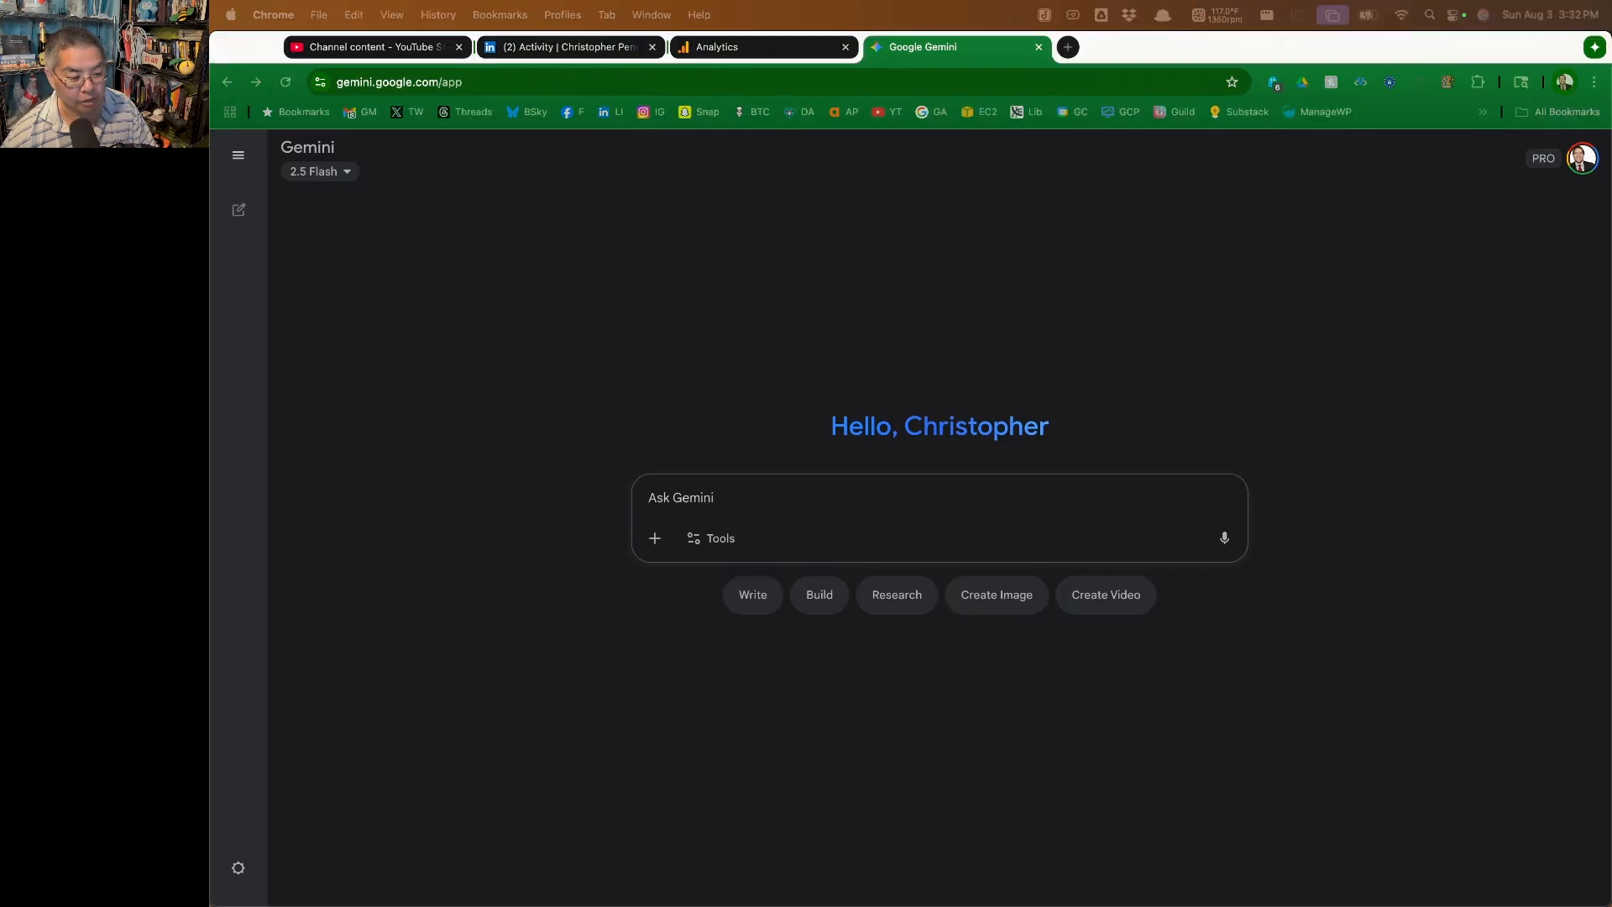
# Attach the recorded LinkedIn feed video to the Gemini prompt and enable the Canvas tool
pyautogui.moveTo(563, 547); pyautogui.dragTo(790, 518)
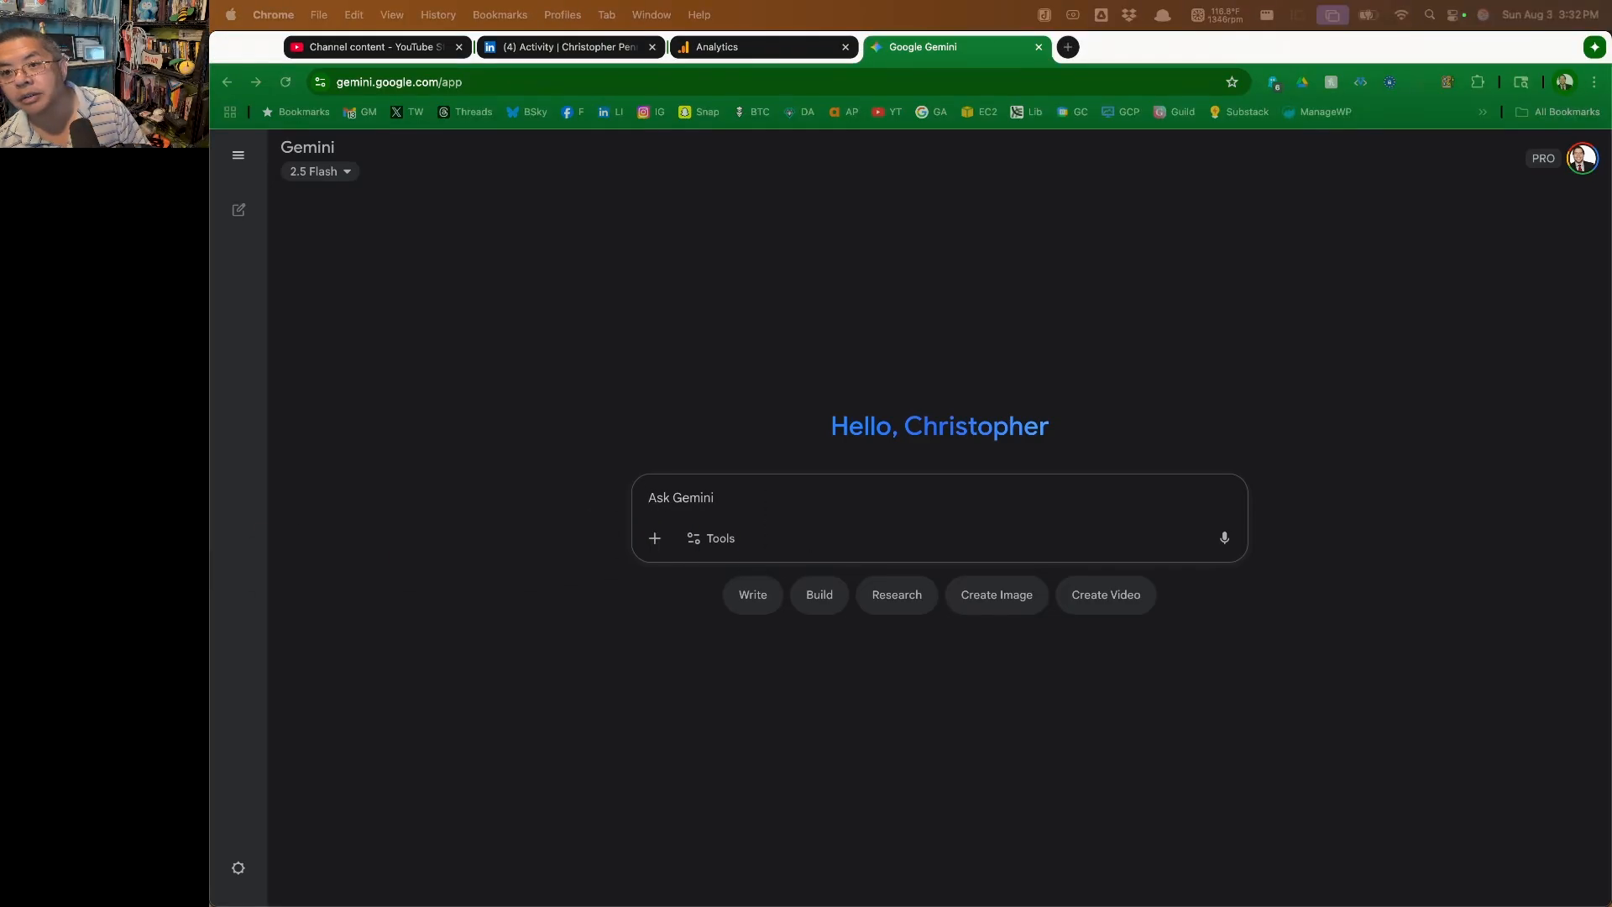
pyautogui.moveTo(585, 314); pyautogui.dragTo(865, 479)
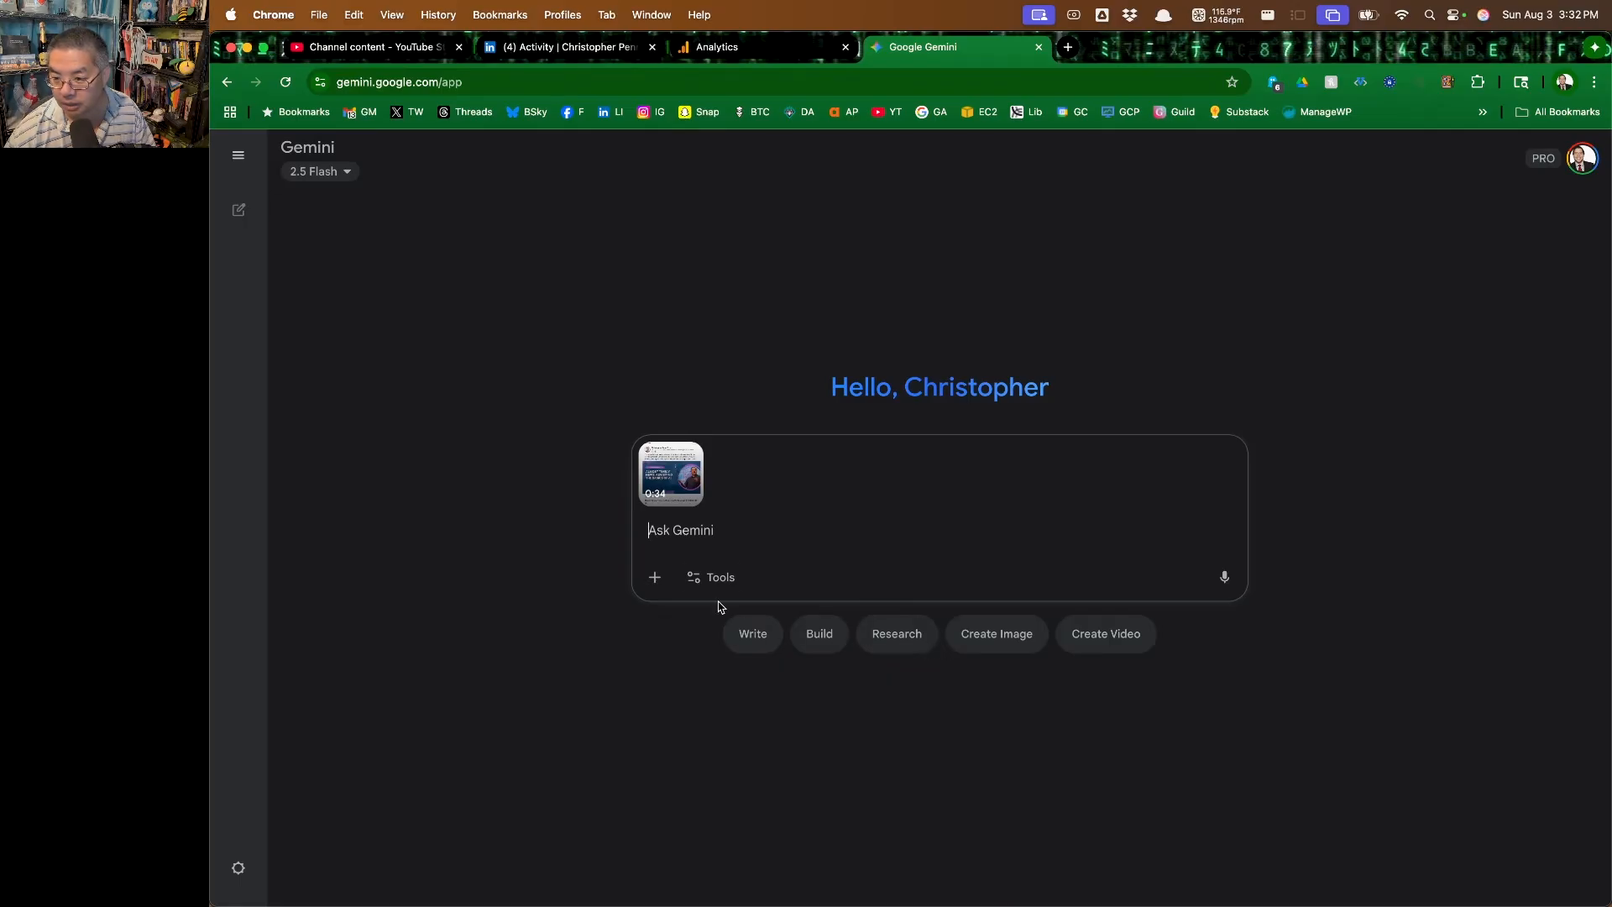
pyautogui.click(703, 576)
pyautogui.click(755, 659)
# Begin the prompt with "Create a table of data about the posts shown in this video. The table should have the following columns:"
pyautogui.write('Crea')
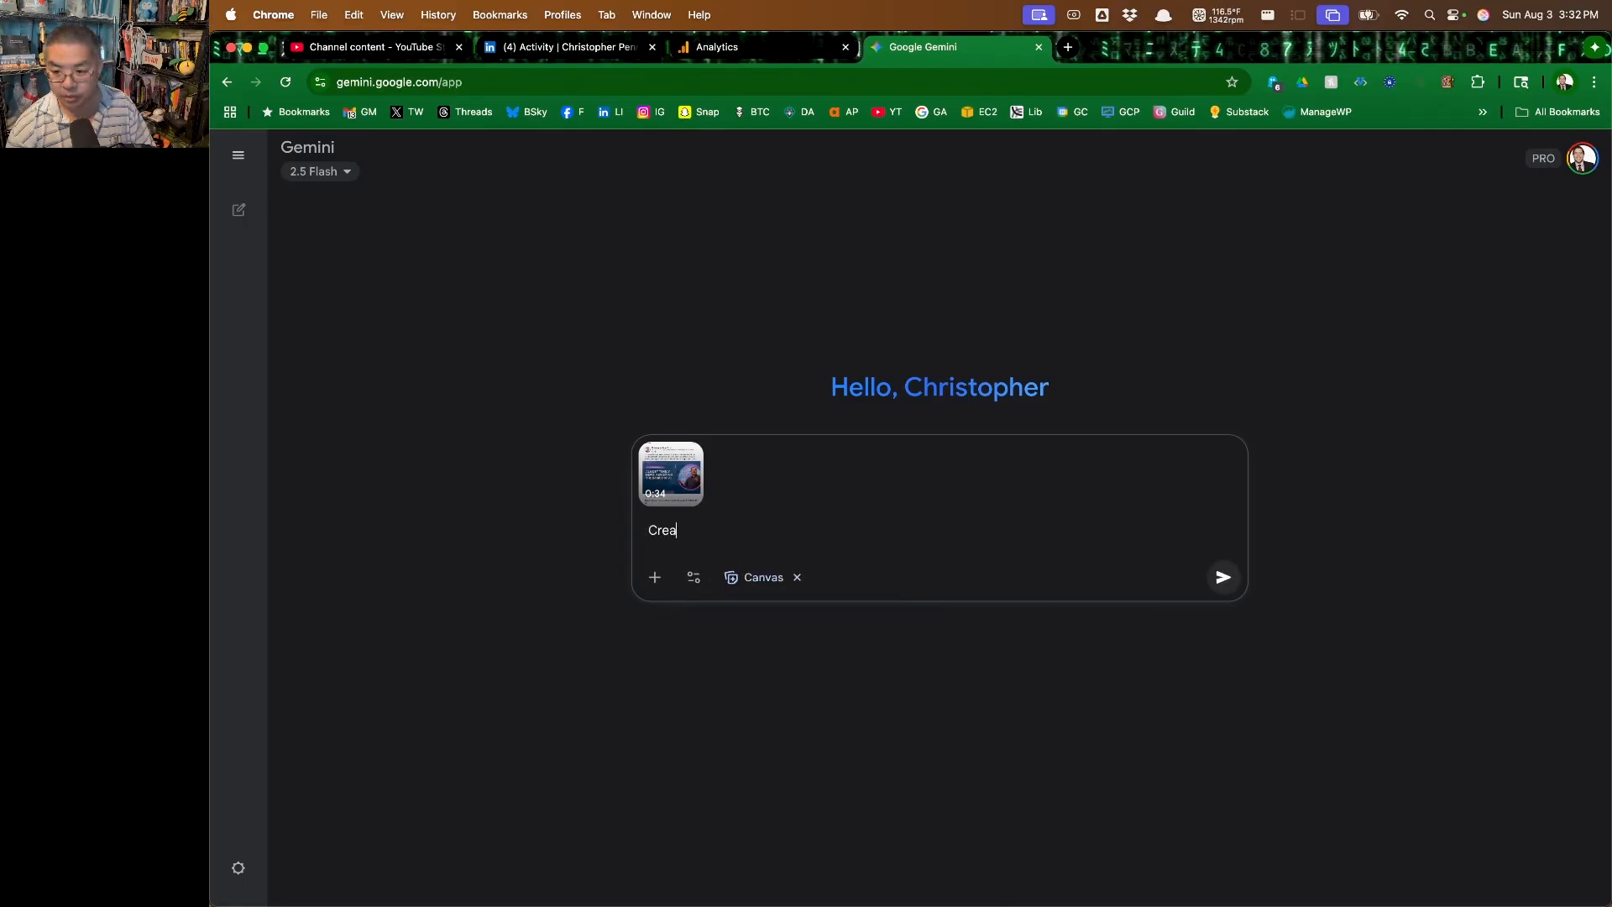
pyautogui.write('te a tabl')
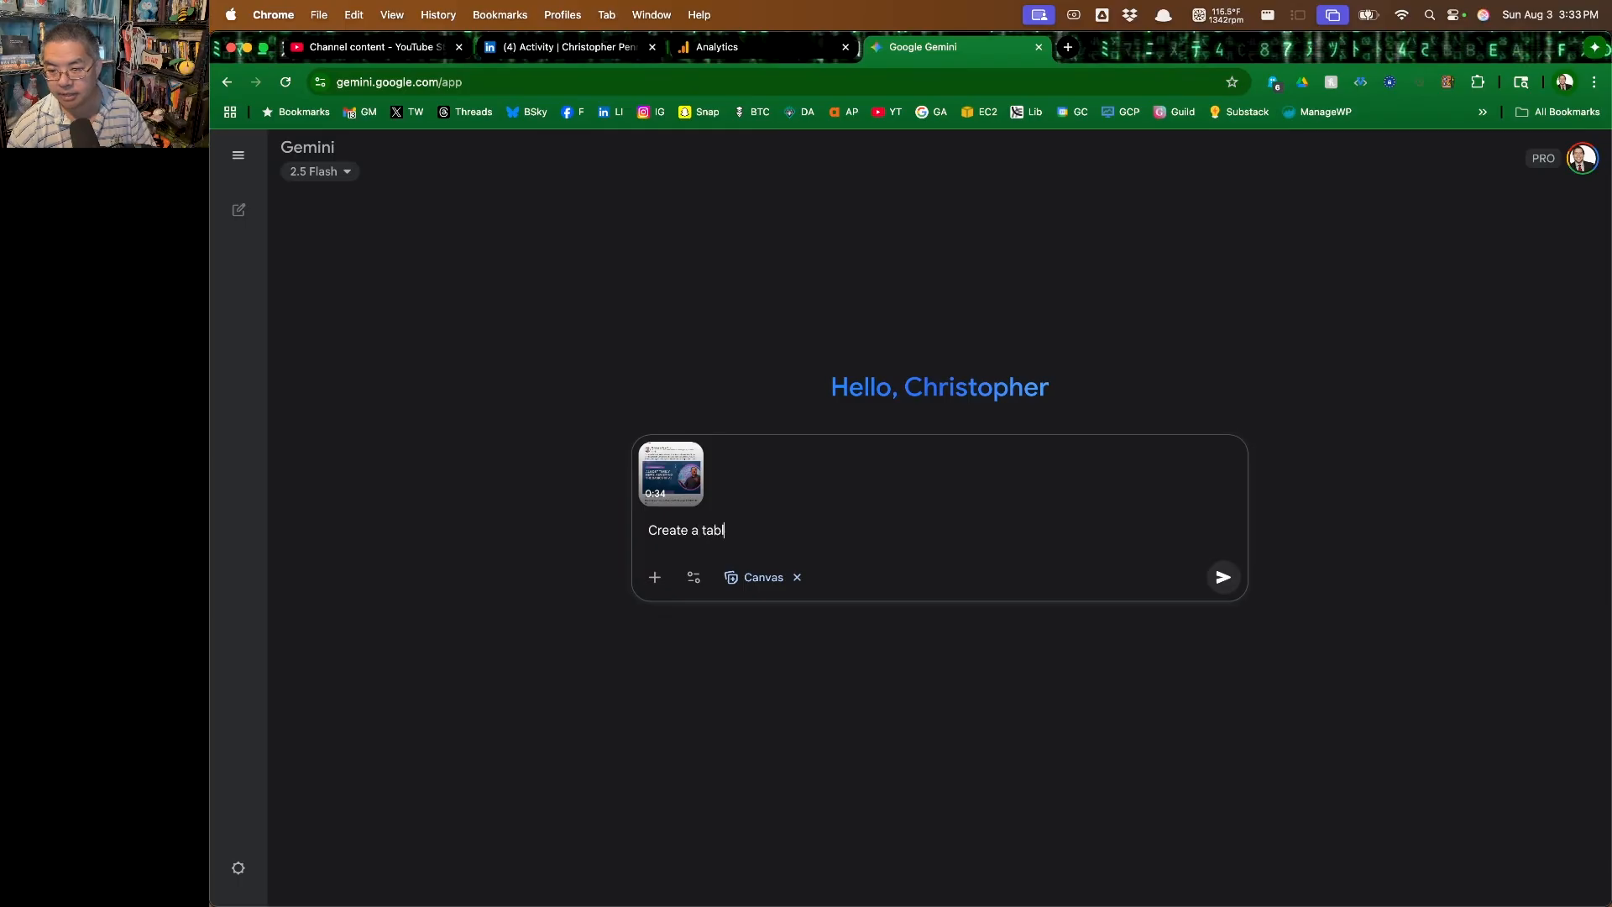
pyautogui.write('e of data about the ')
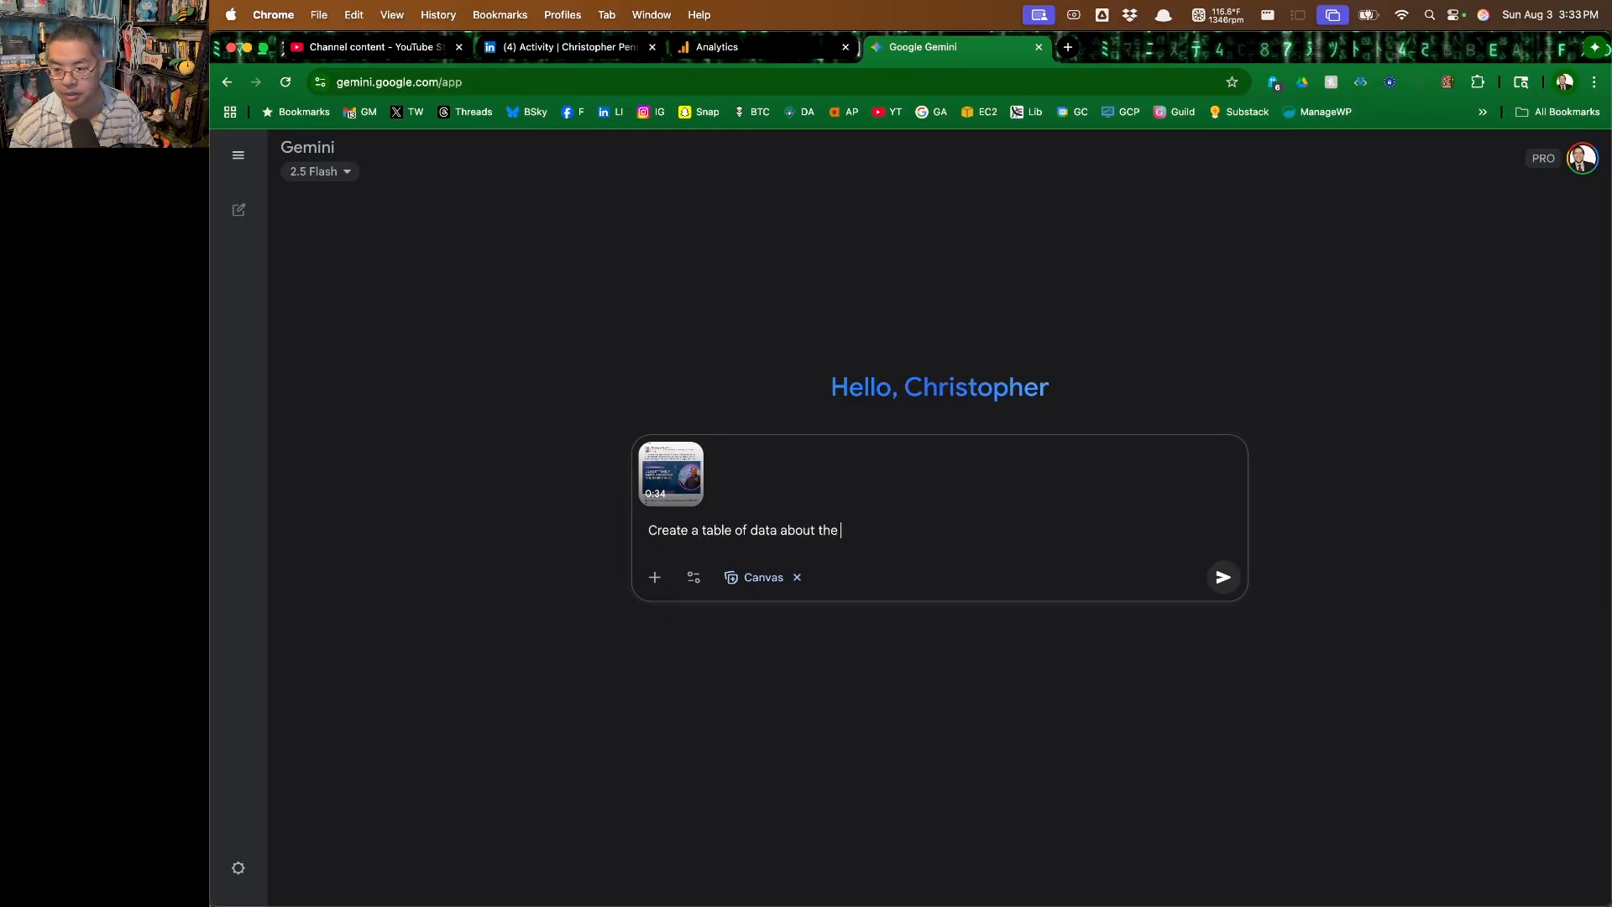
pyautogui.write('posts shown in')
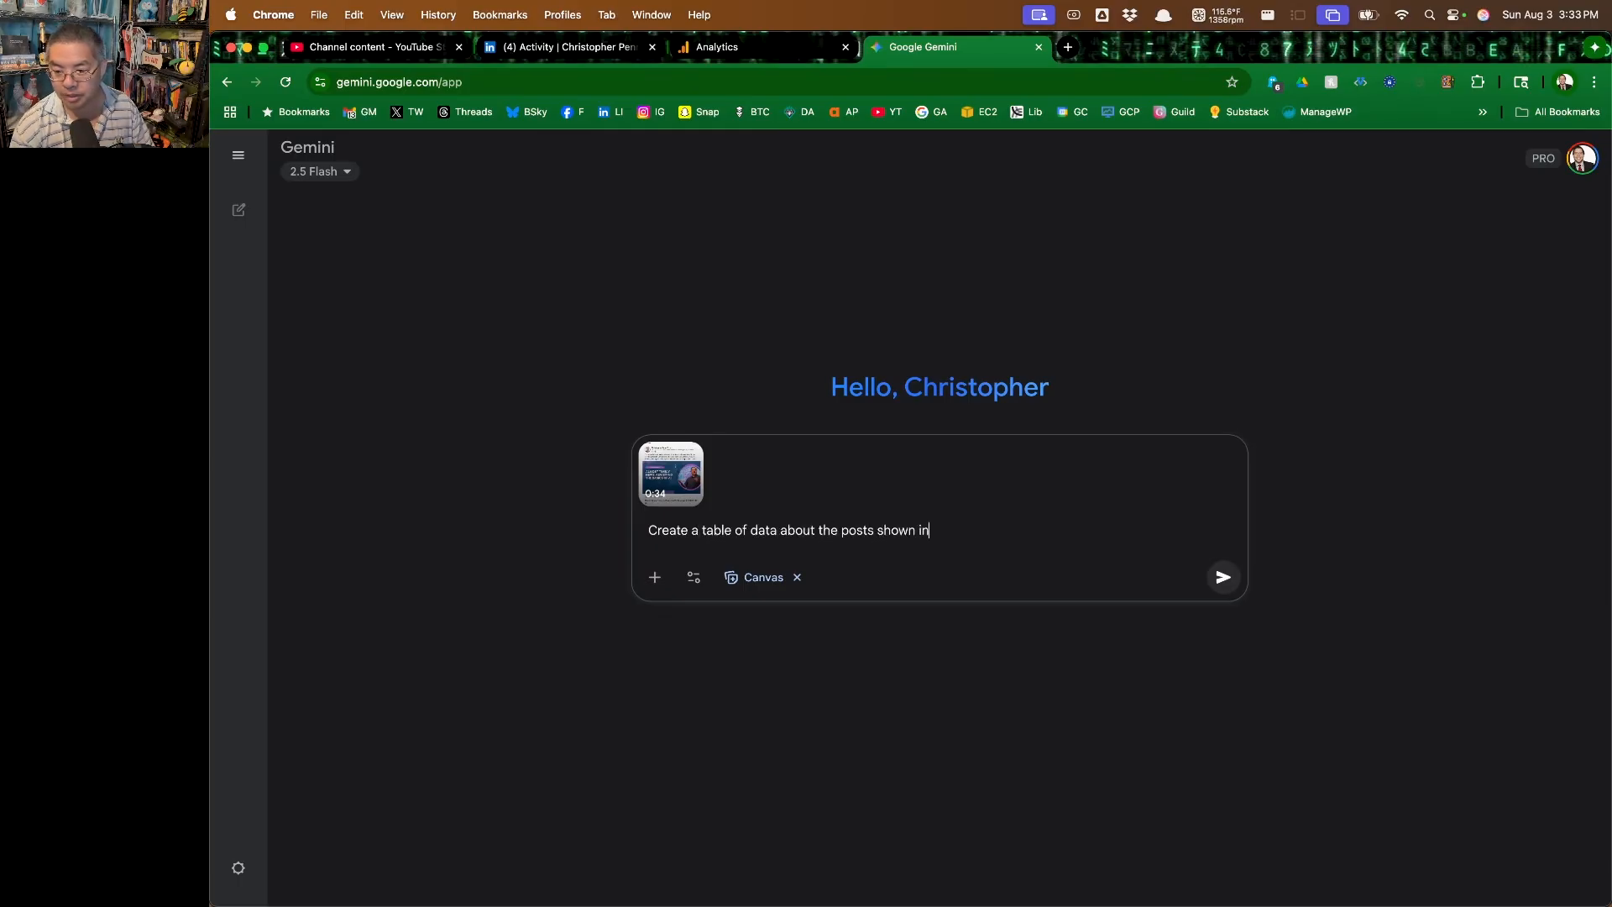
pyautogui.write(' this video. The table should ha')
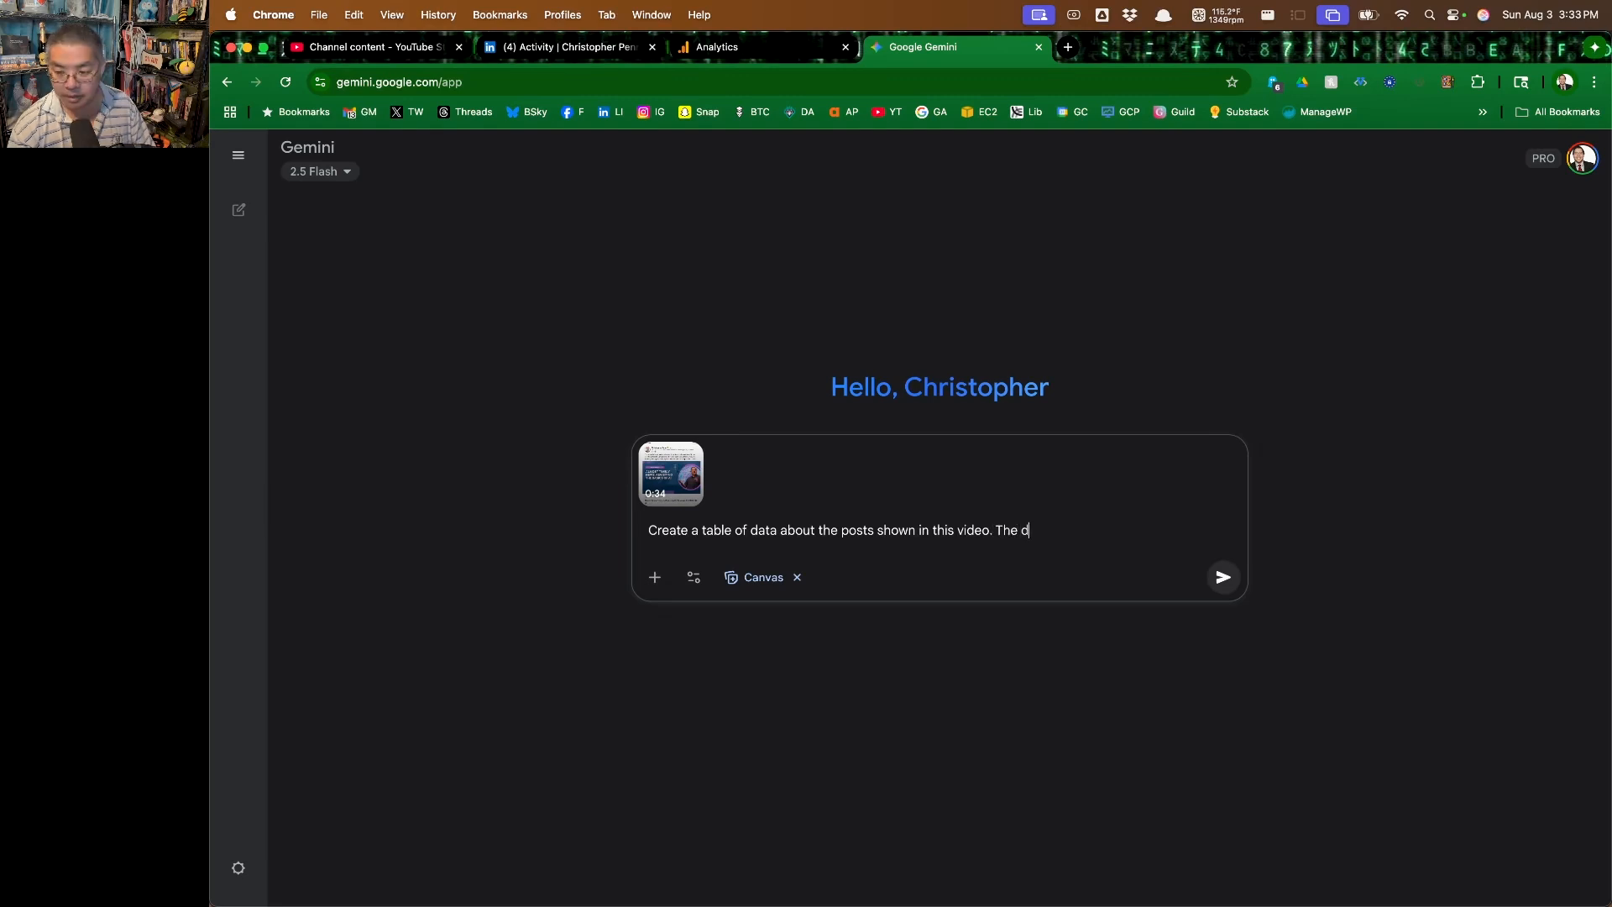
pyautogui.write('ve the ')
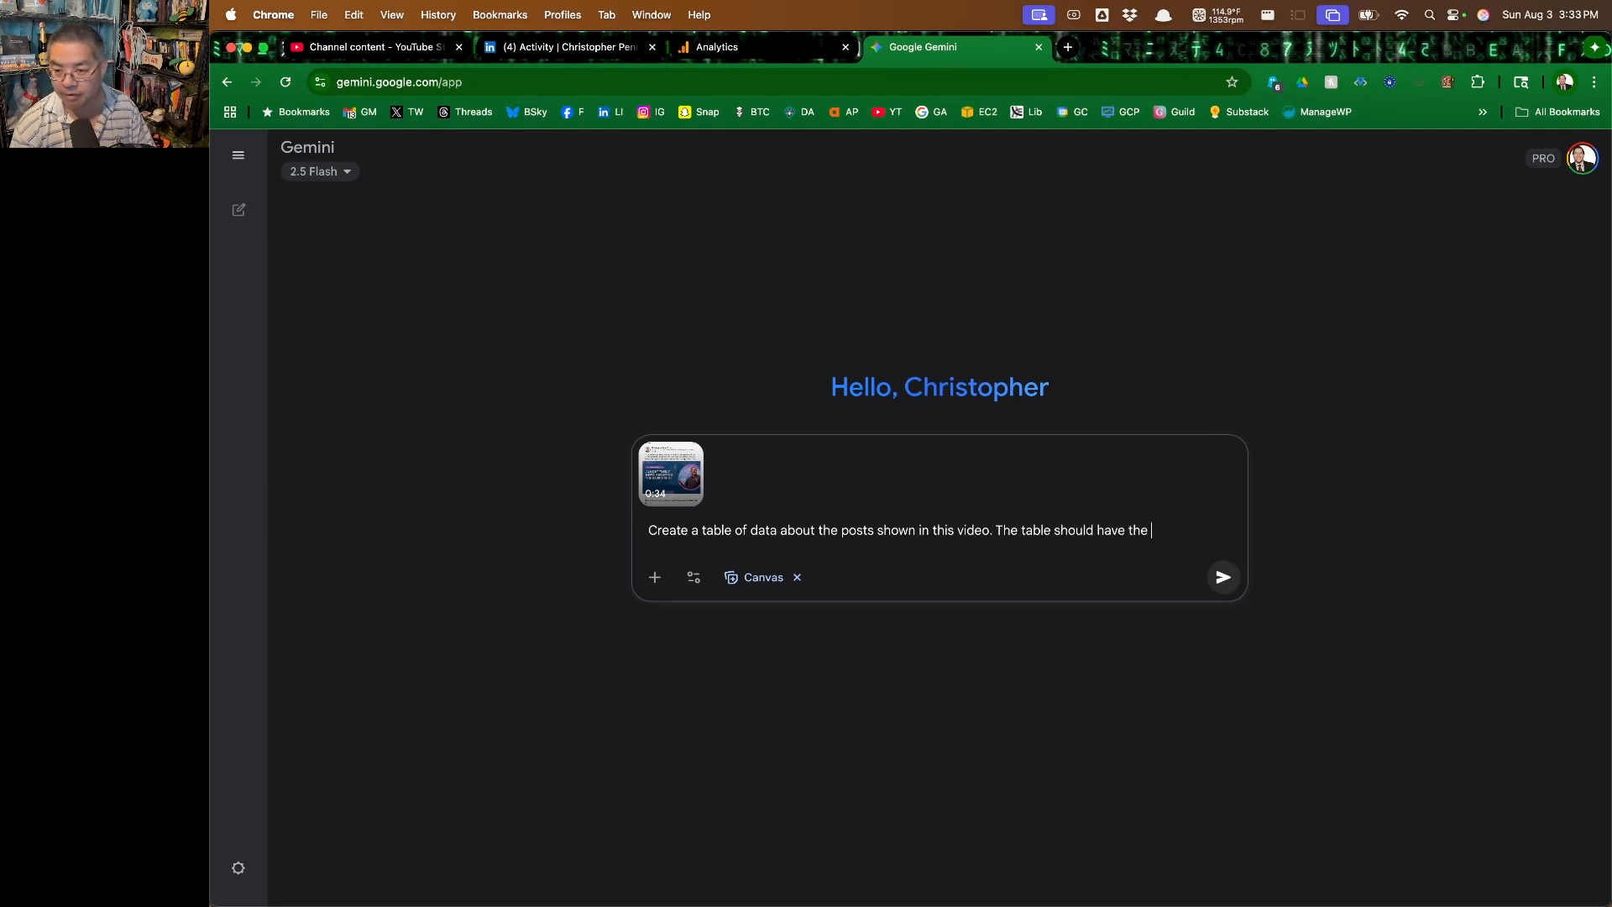
pyautogui.write('following columns:')
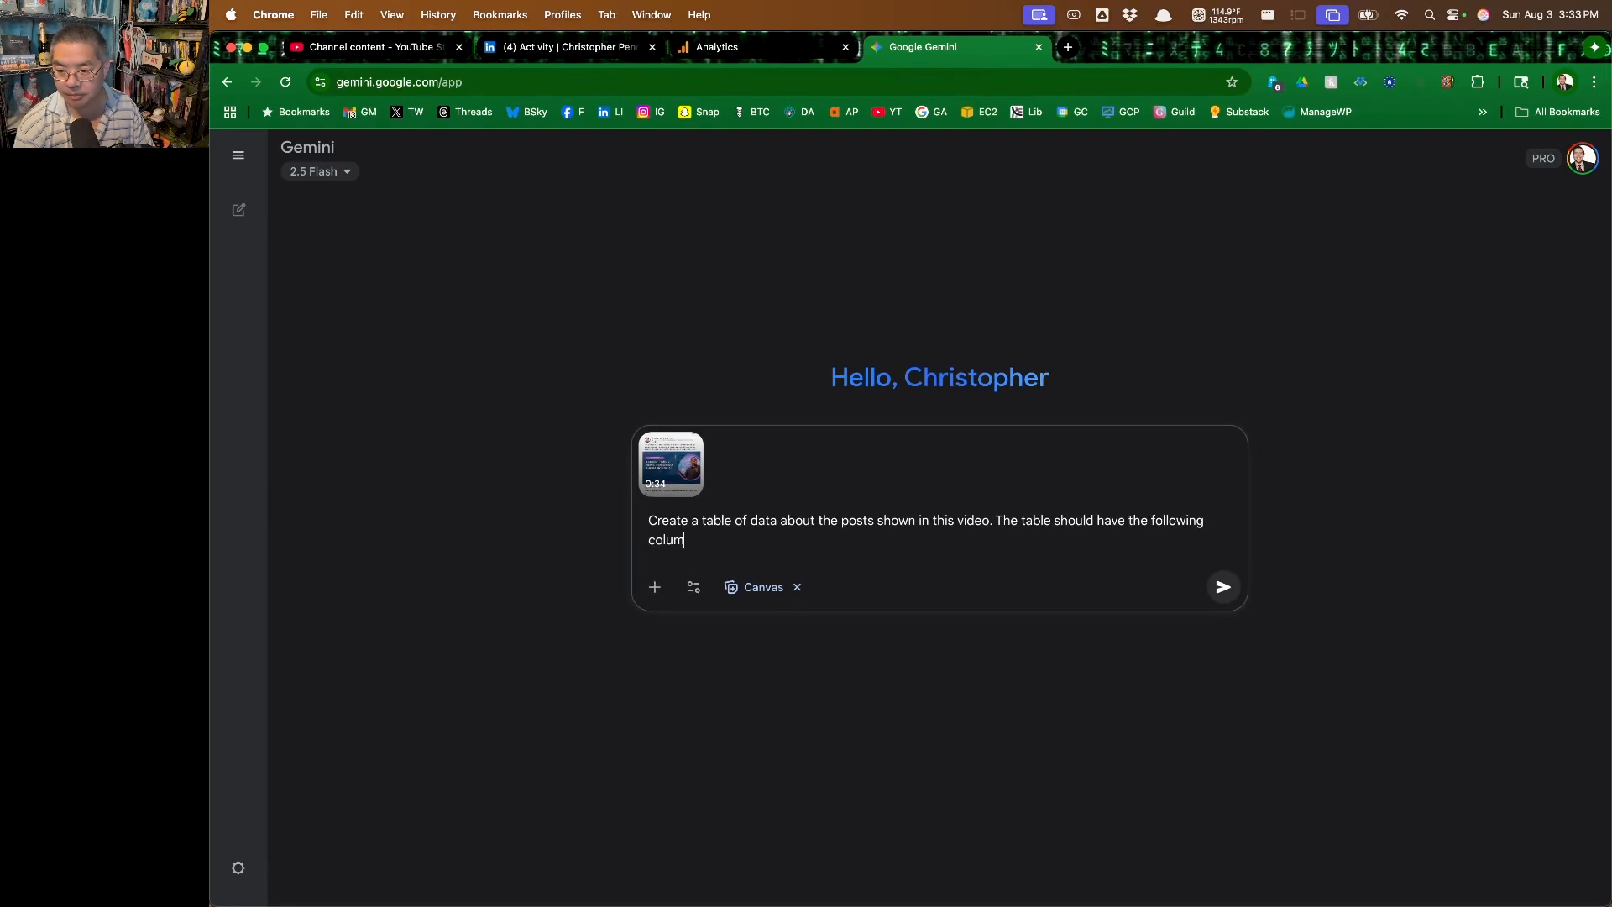
pyautogui.hotkey('shift', 'Return')
pyautogui.hotkey('shift', 'Return')
# Add "1. Date. Today's date is 2025-08-03. Dates shown will be relative, so convert them to absolute dates in YYYY-MM-DD format." to the prompt
pyautogui.write('1.')
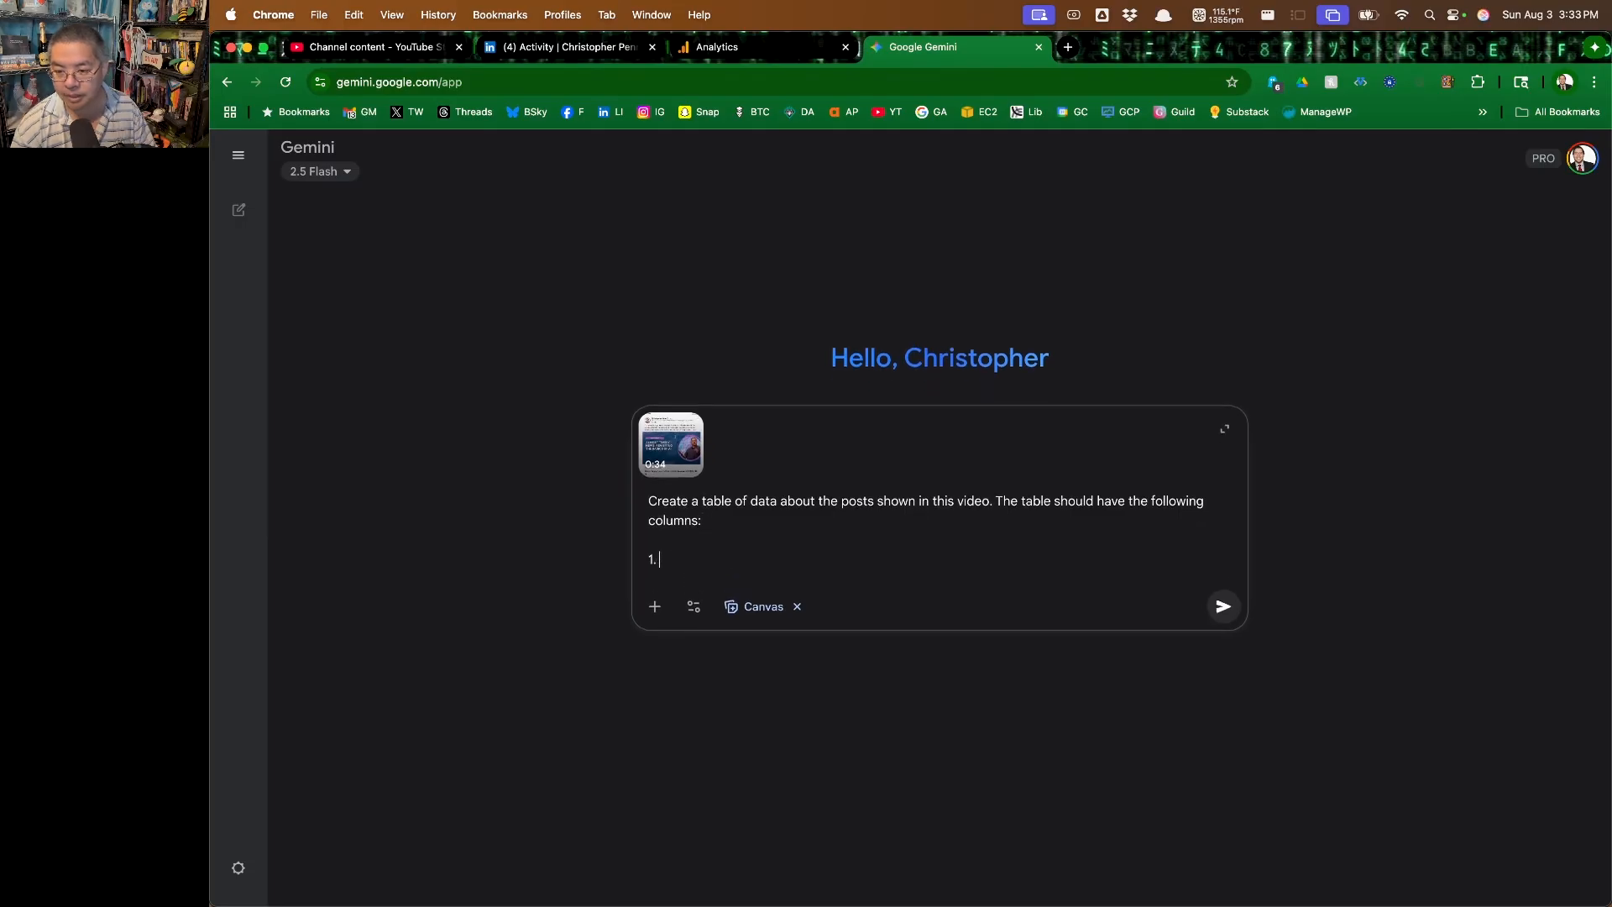
pyautogui.write(" Date. Today's dat")
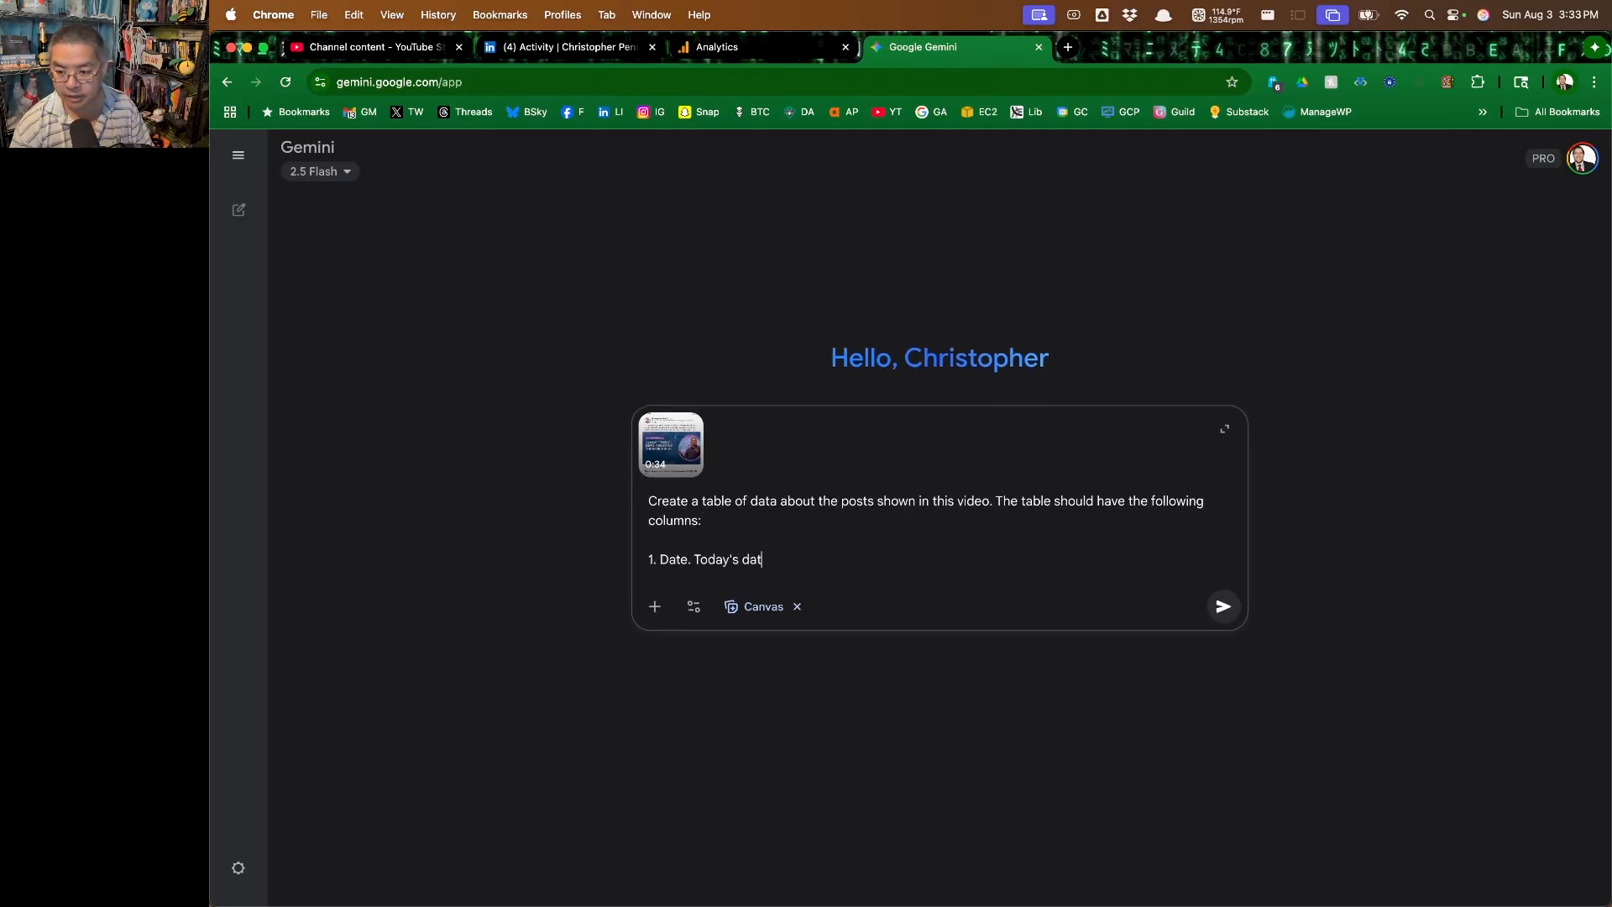
pyautogui.write('e is 2025-08-03.')
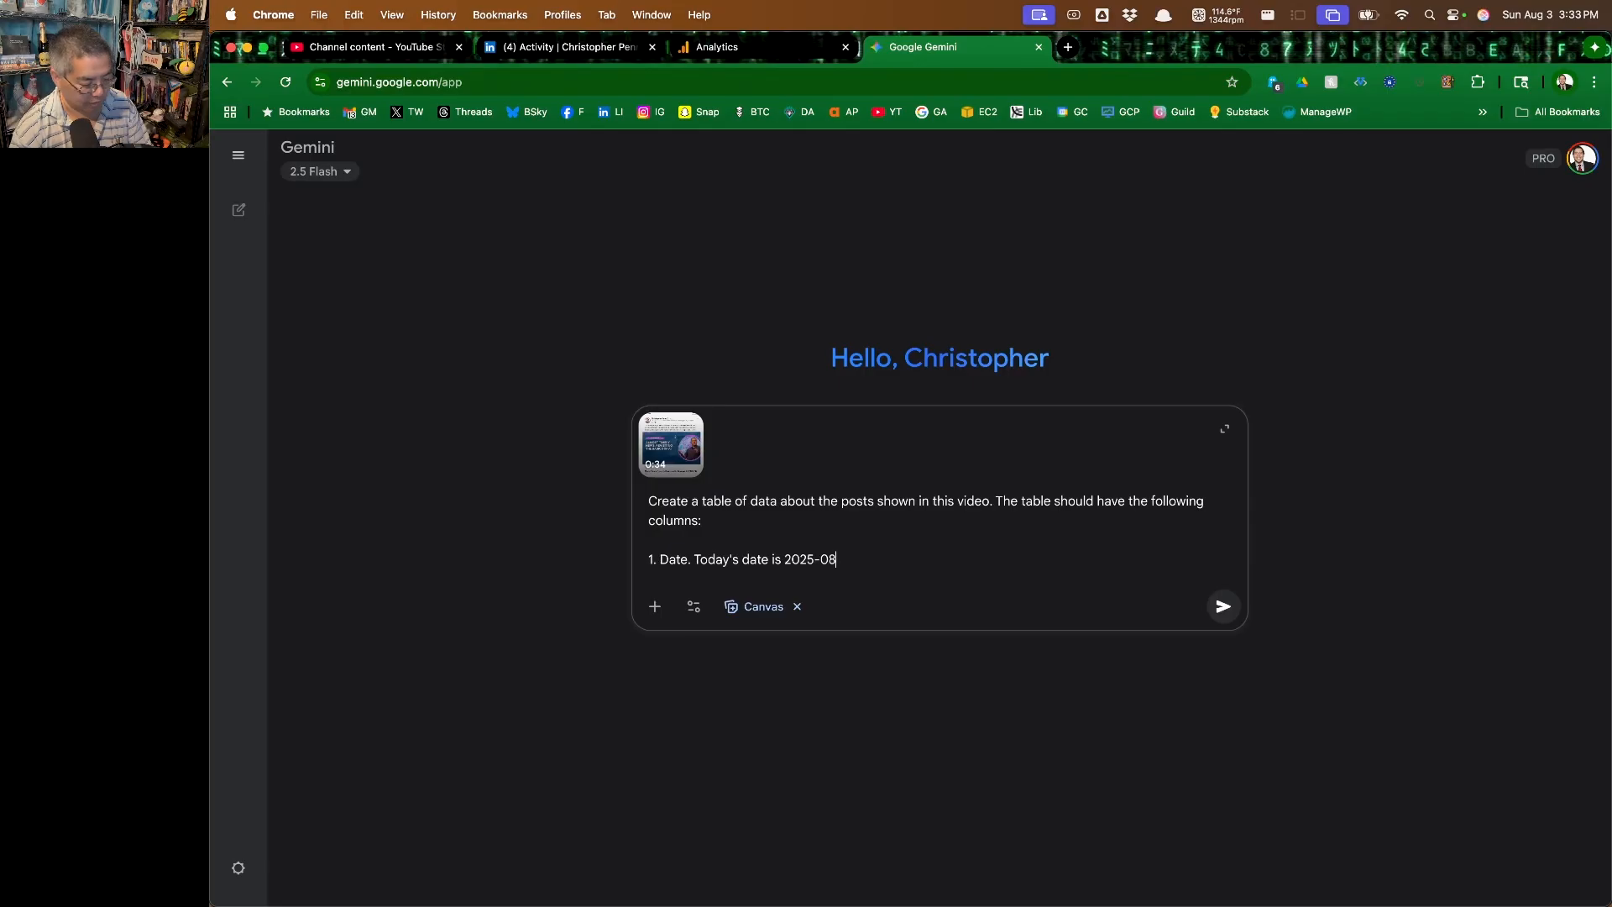
pyautogui.write('shown will be relative')
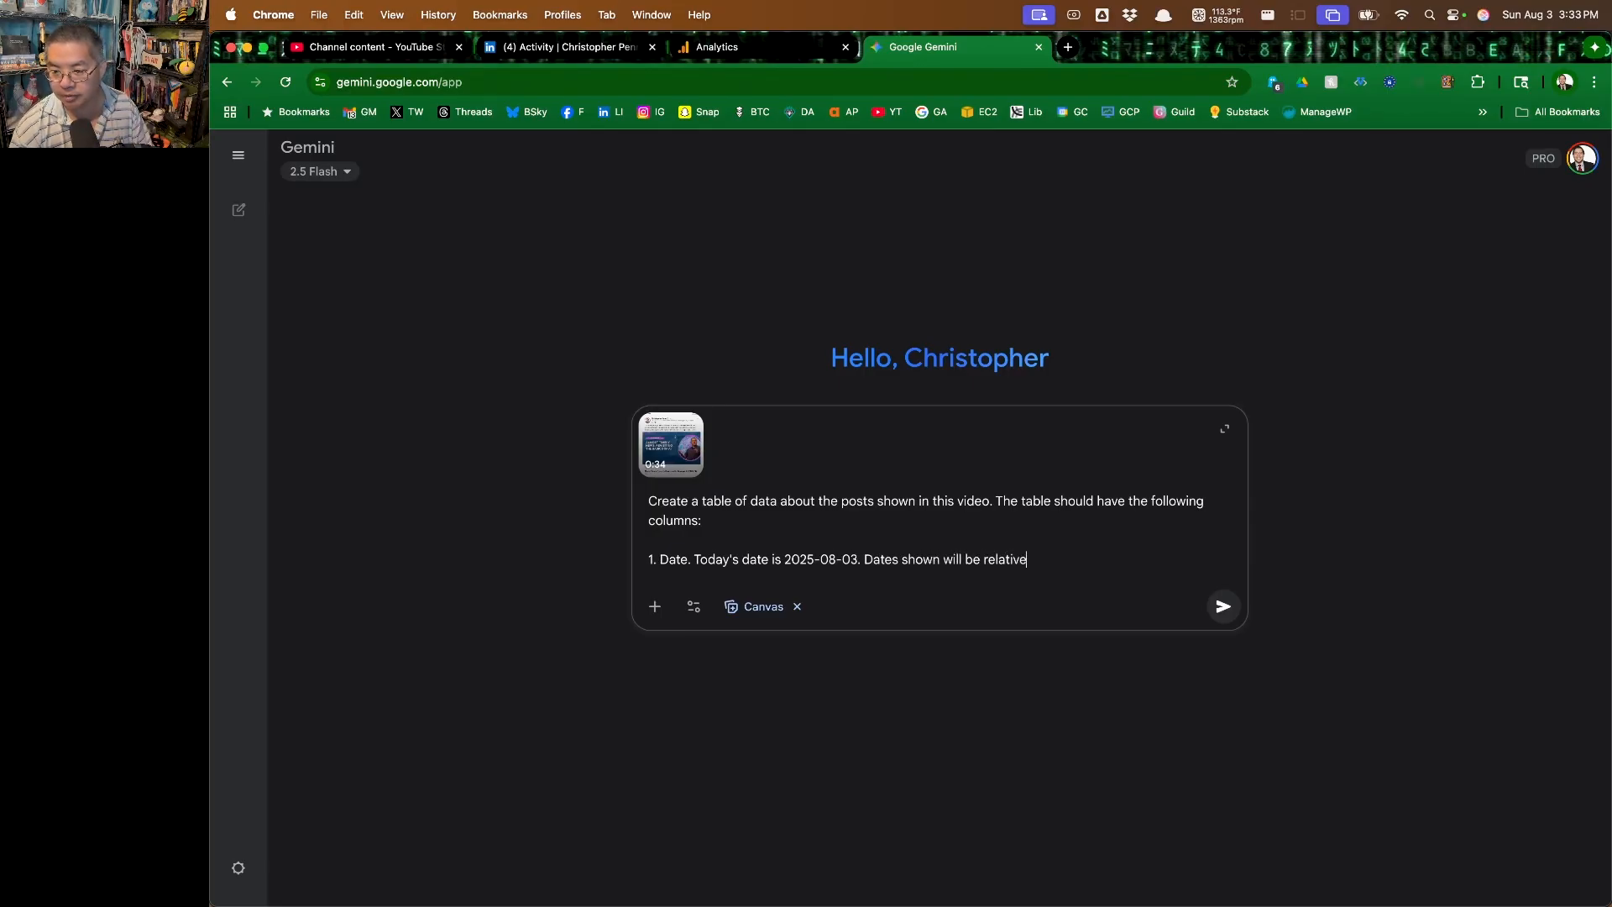
pyautogui.write(', so convert them to absolute dates in')
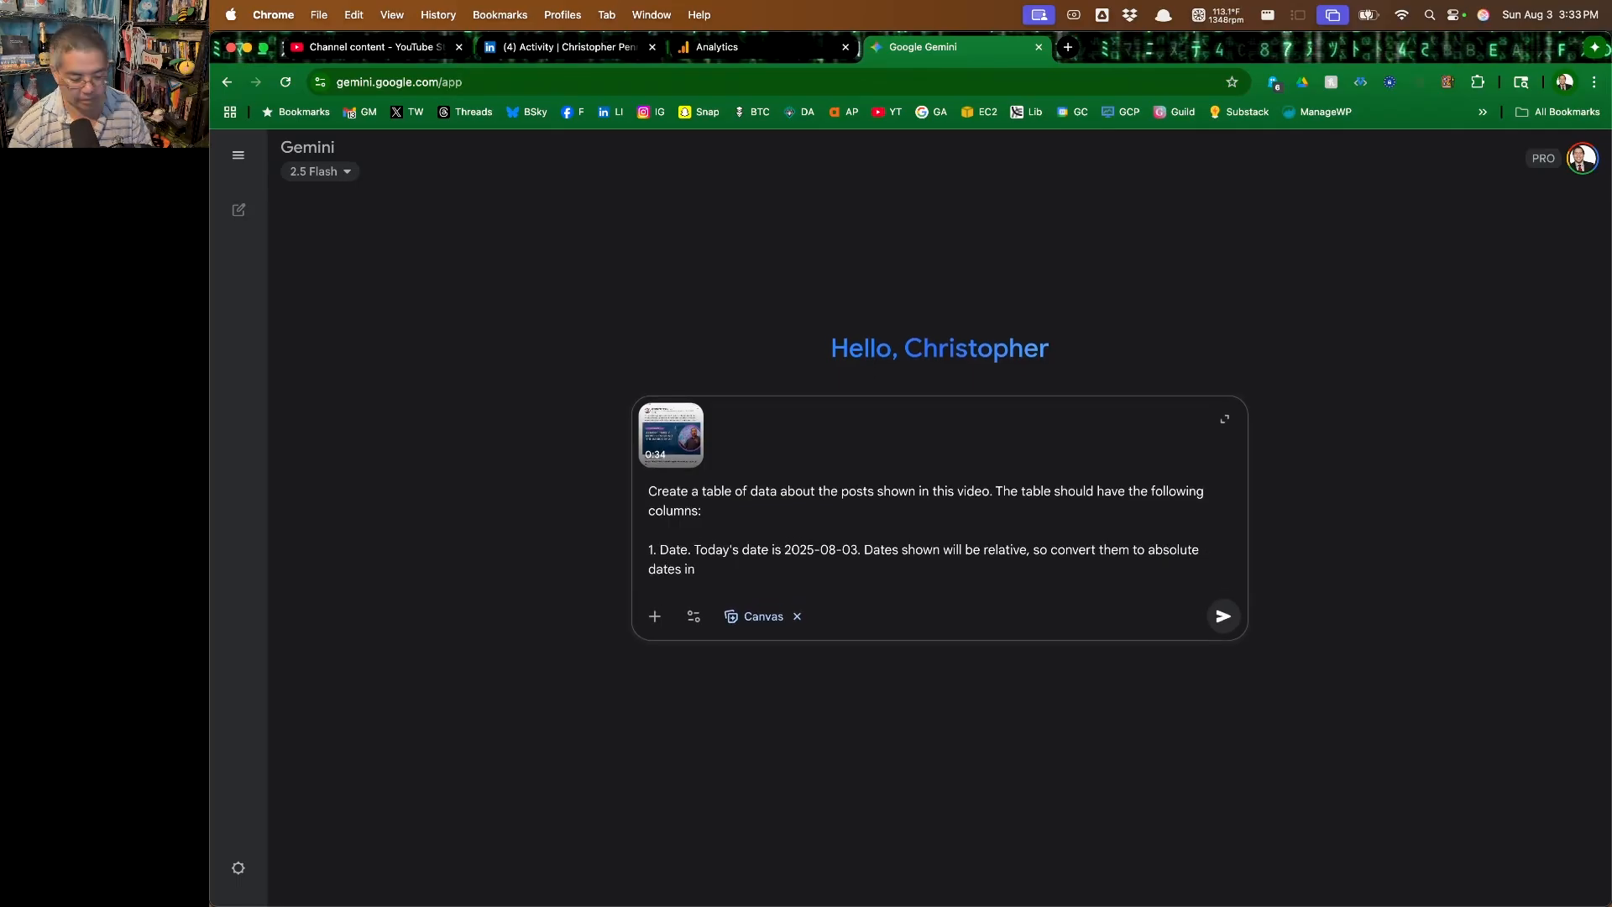
pyautogui.write(' YYYY-NM')
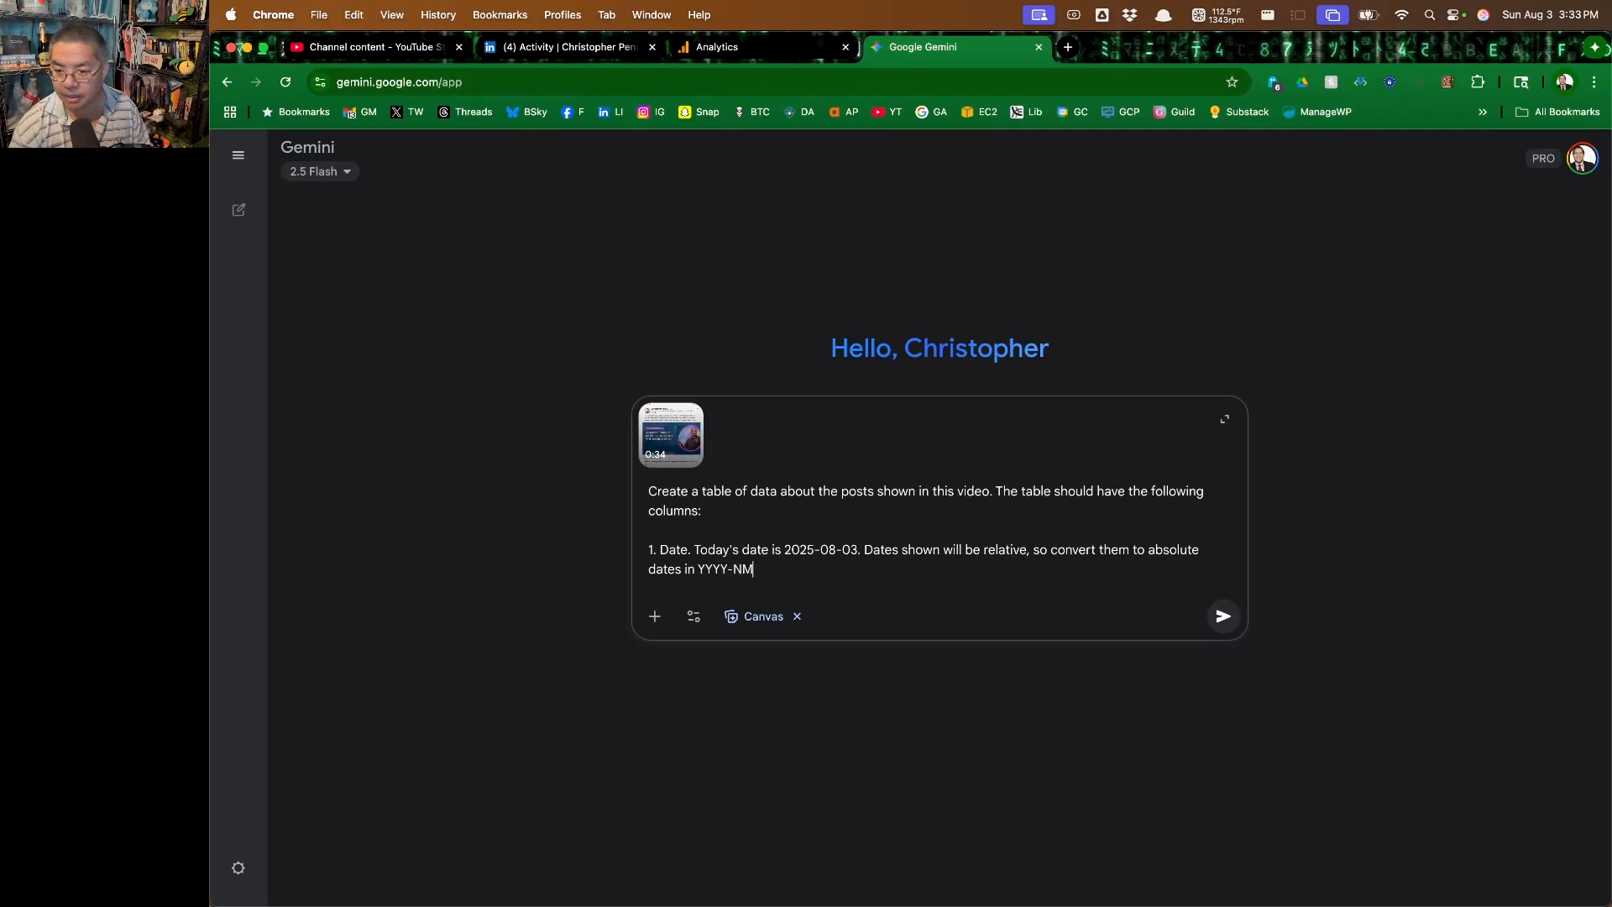
pyautogui.press('BackSpace')
pyautogui.press('BackSpace')
pyautogui.write('MM-DD format.')
# Add the second column line to the prompt: "2. Post type: original post, repost, commercial post/ad."
pyautogui.hotkey('shift', 'Return')
pyautogui.write('2.')
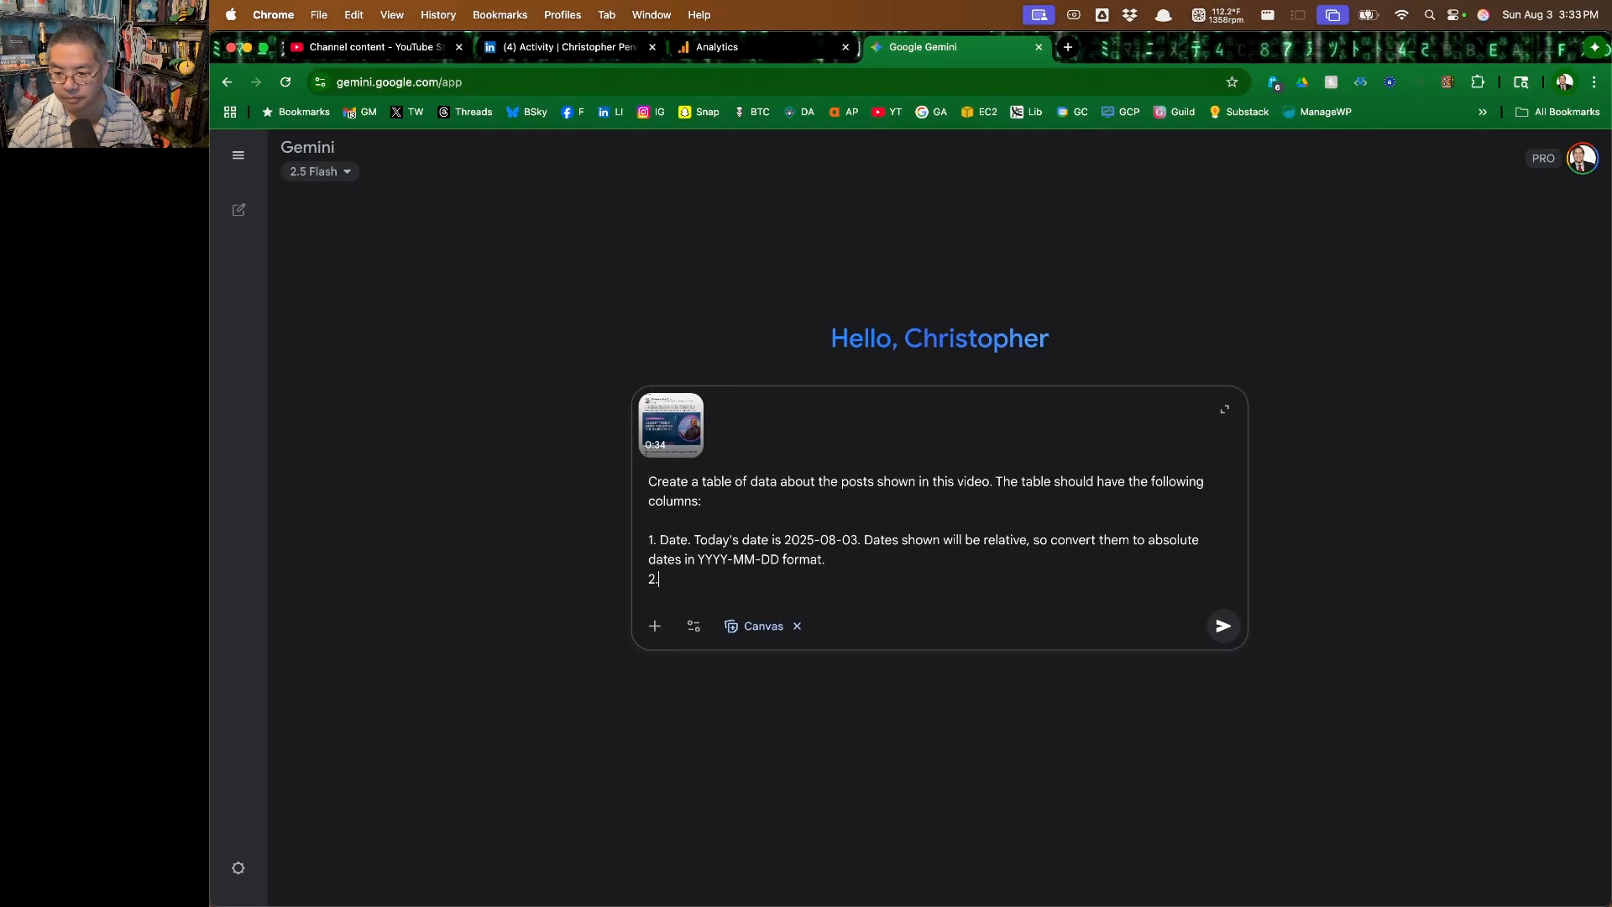
pyautogui.write(' Post type: original post')
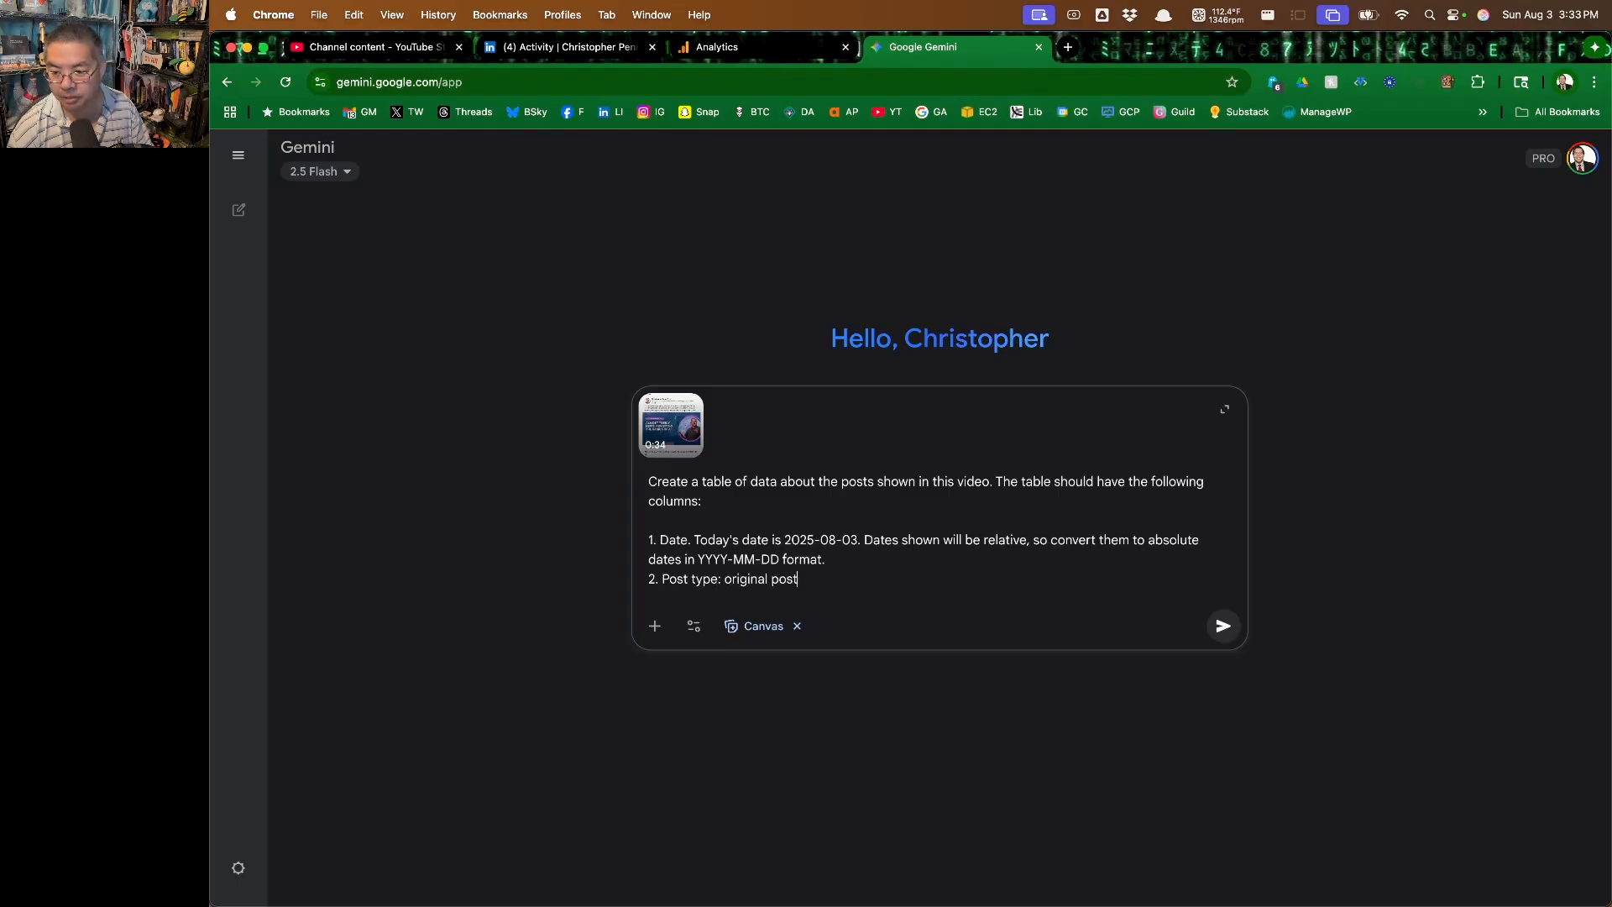
pyautogui.write(', repost, commer')
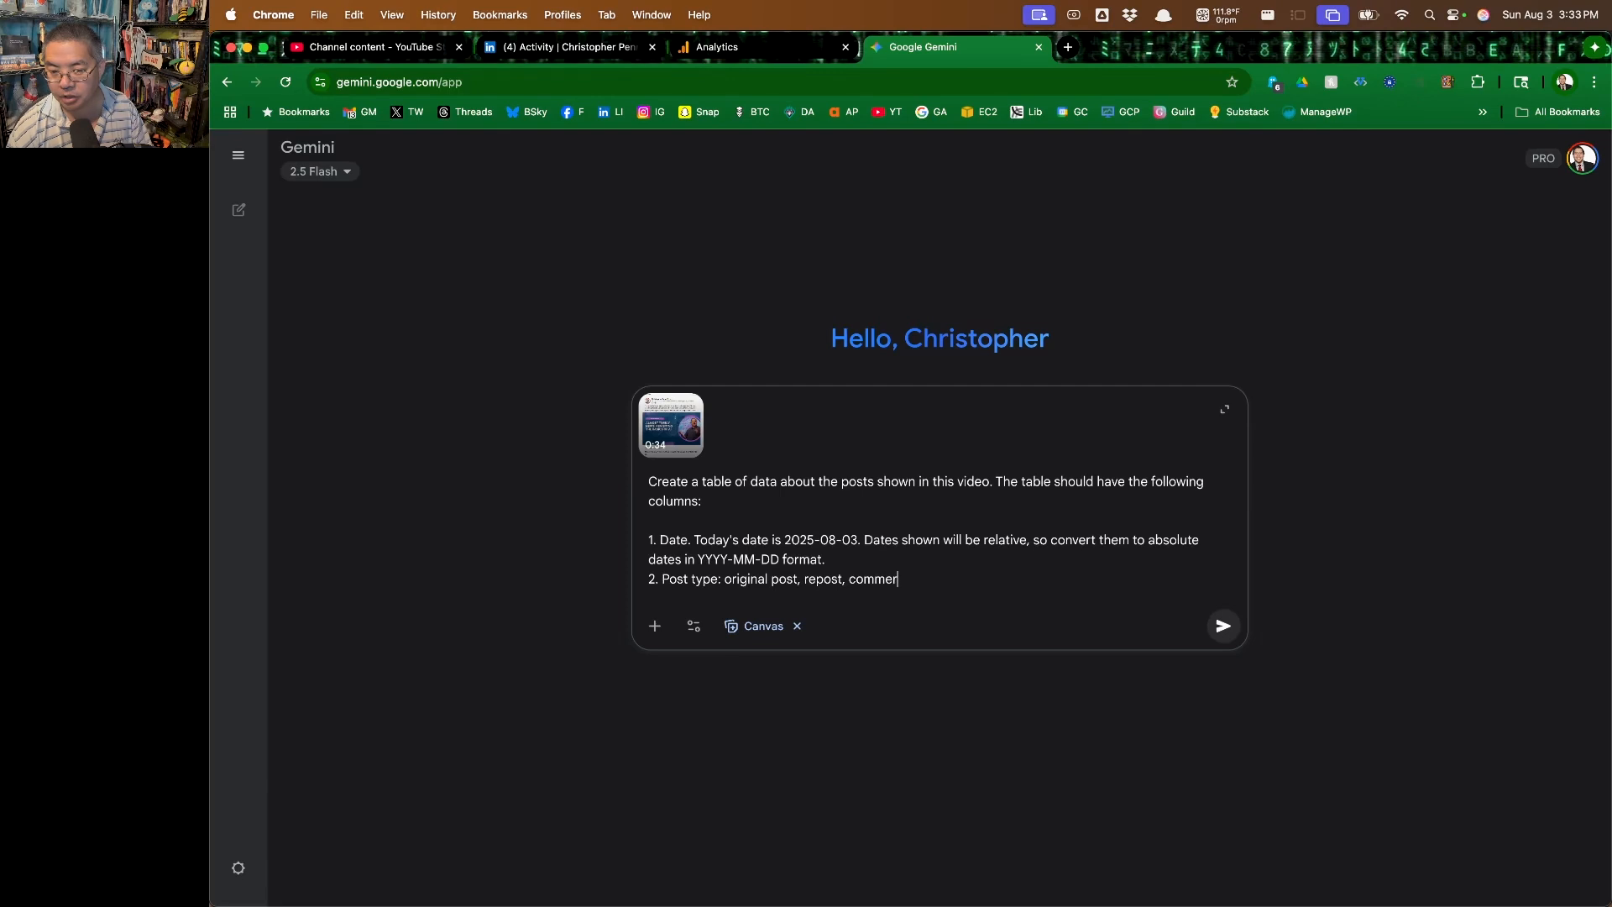
pyautogui.write('cial post/ad')
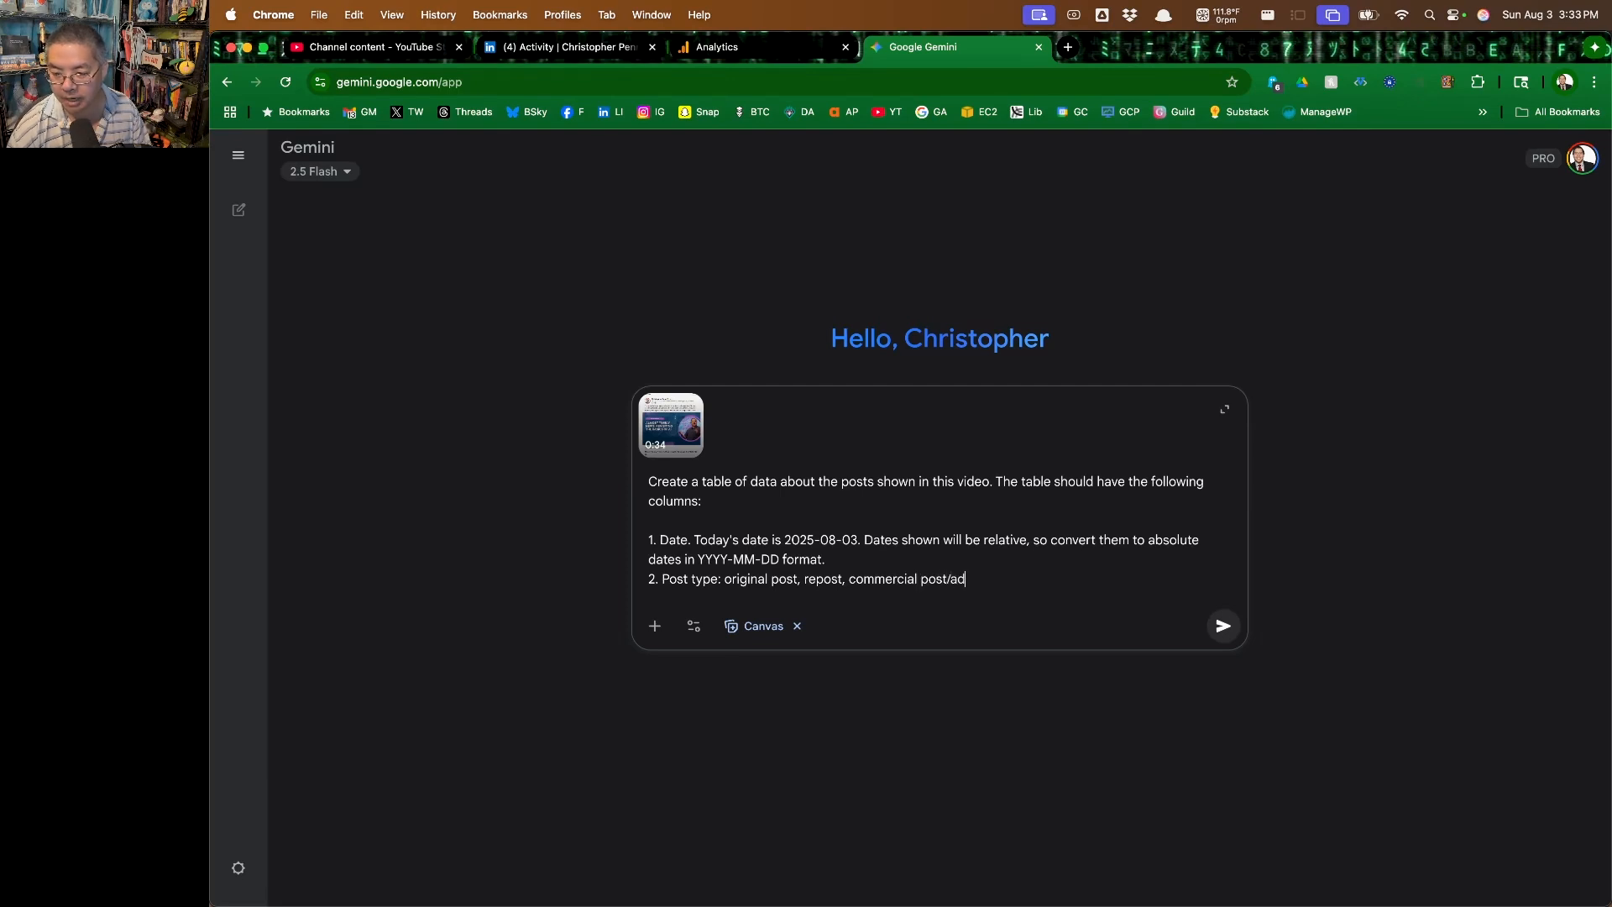
pyautogui.write('.')
# Add the third column line to the prompt: "3. Impressions. Integer."
pyautogui.hotkey('shift', 'Return')
pyautogui.write('3. Impression')
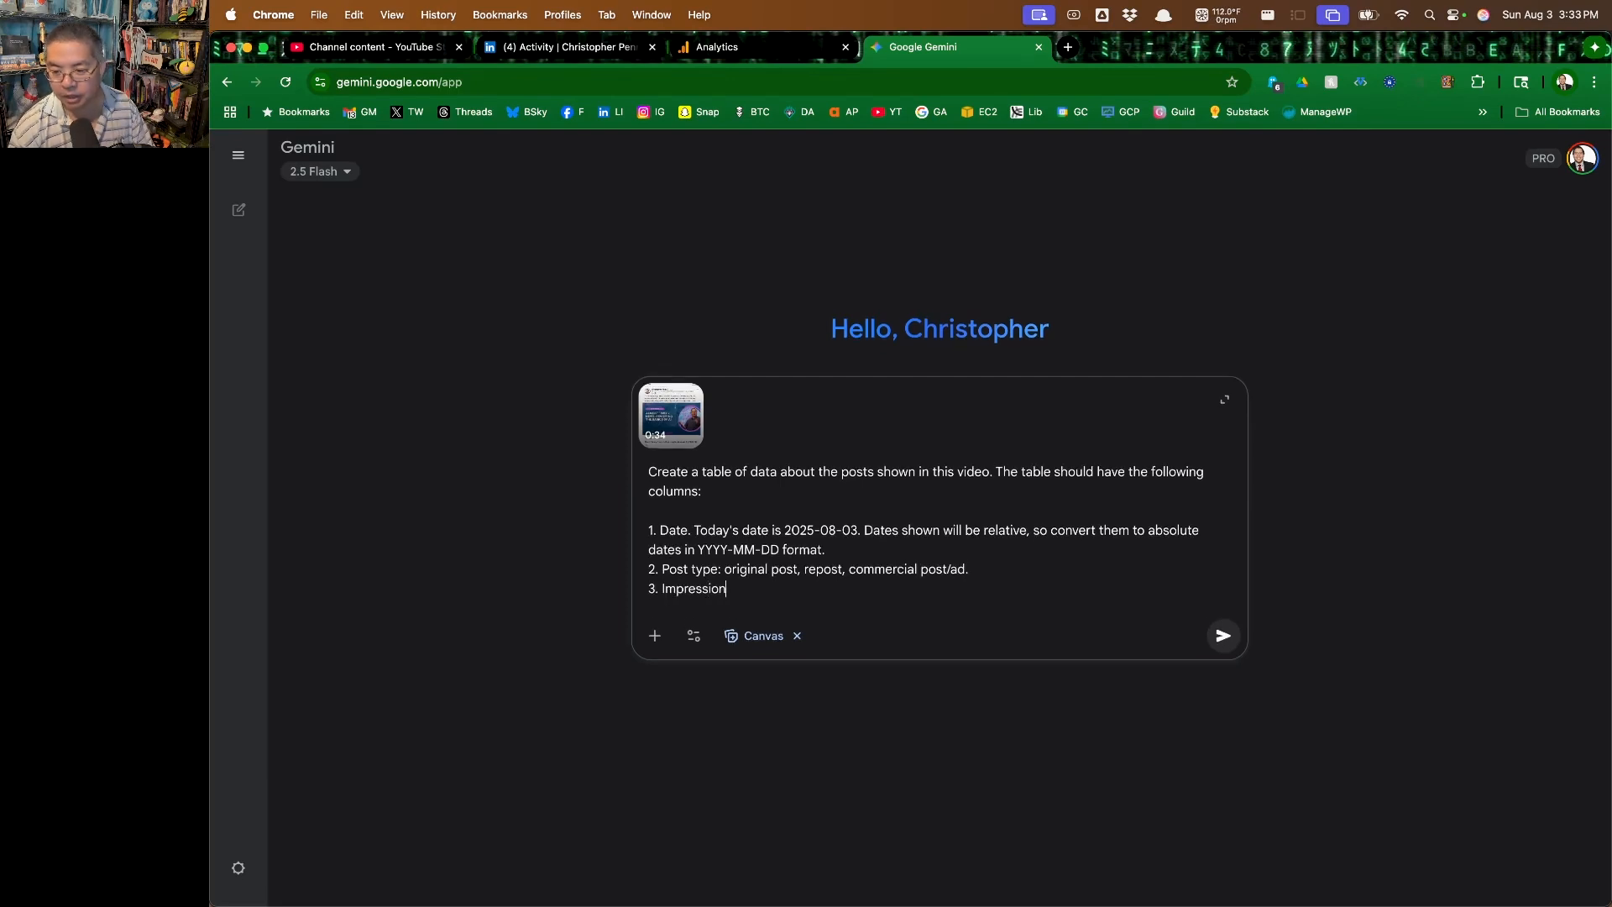
pyautogui.write('s. Integer')
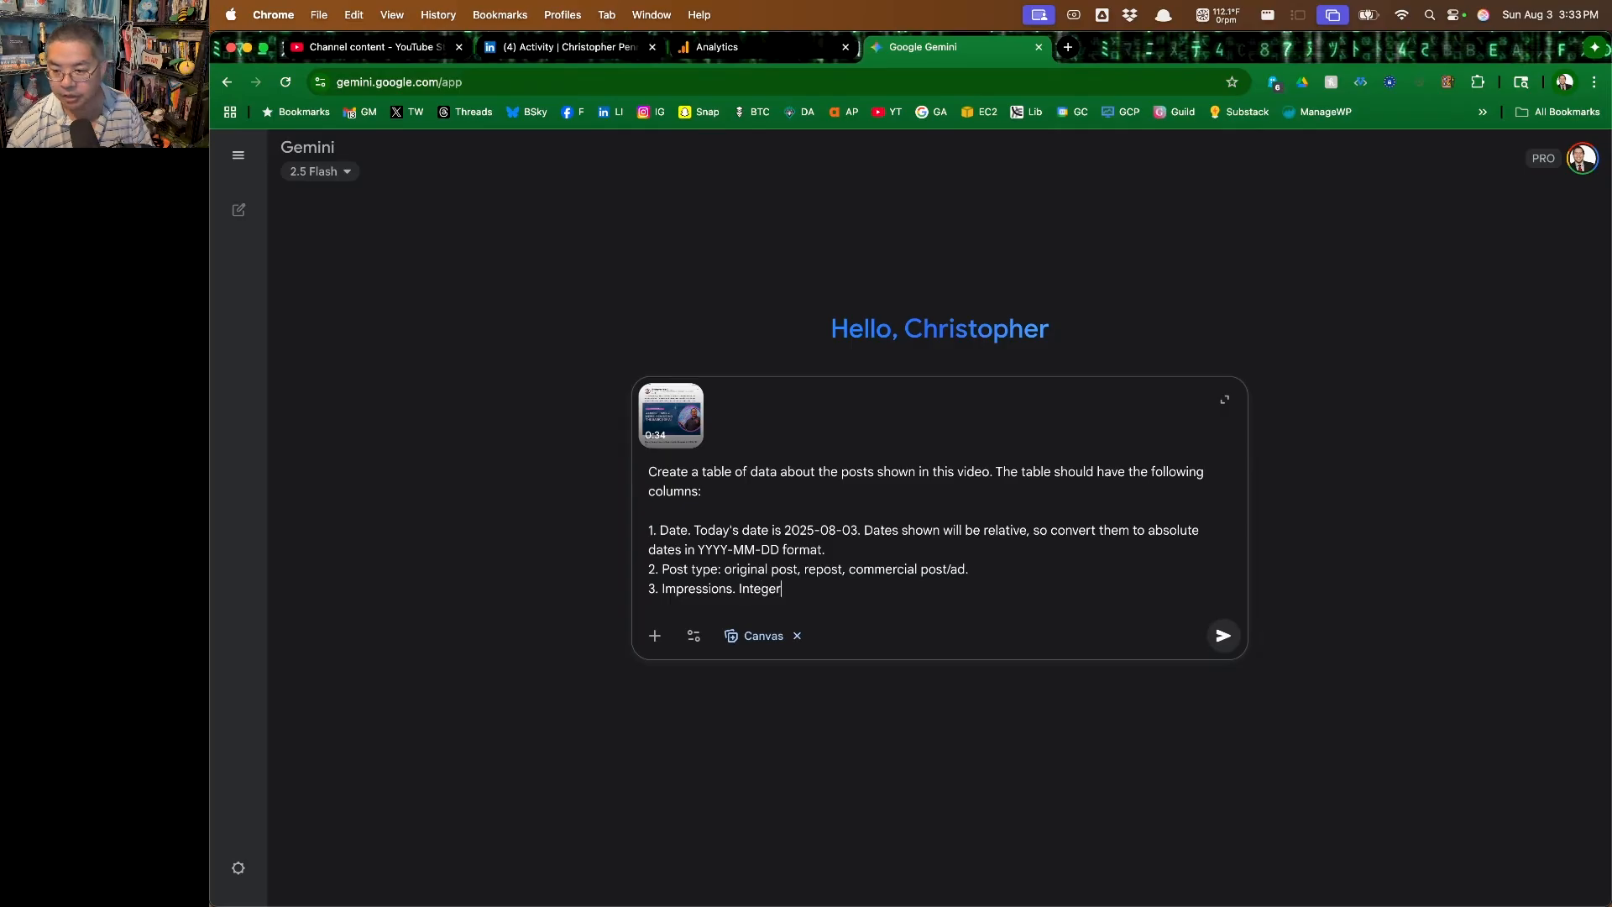
pyautogui.write('.')
# Add the fourth column line to the prompt: "4. Engagements. This is likes."
pyautogui.hotkey('shift', 'Return')
pyautogui.write('4. Engagements. This is')
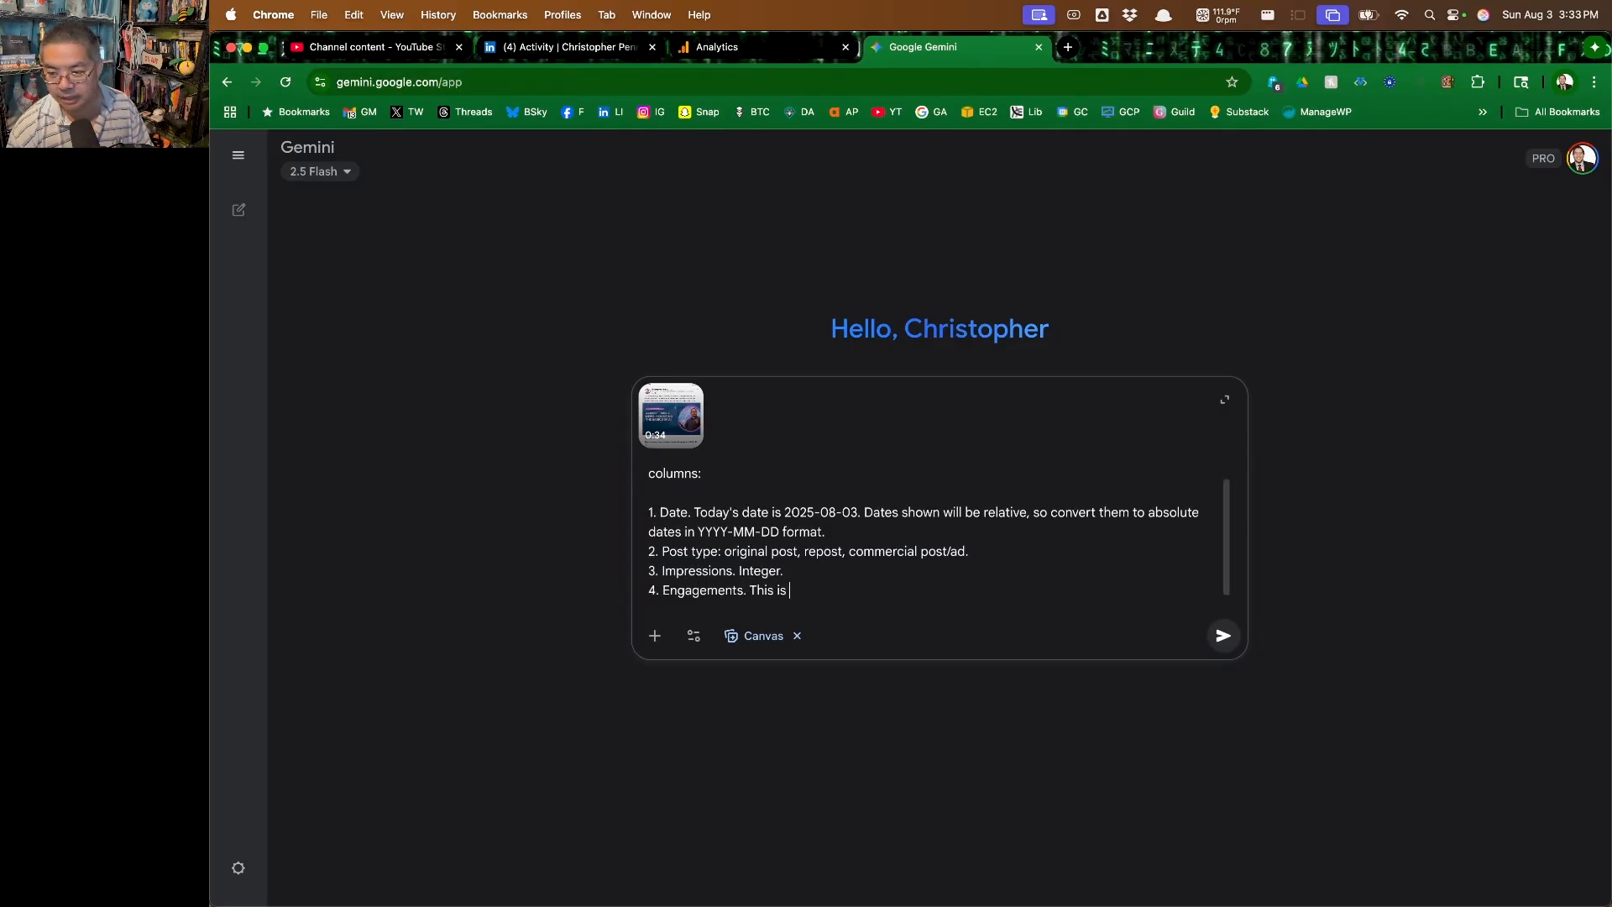
pyautogui.write(' likes, comments')
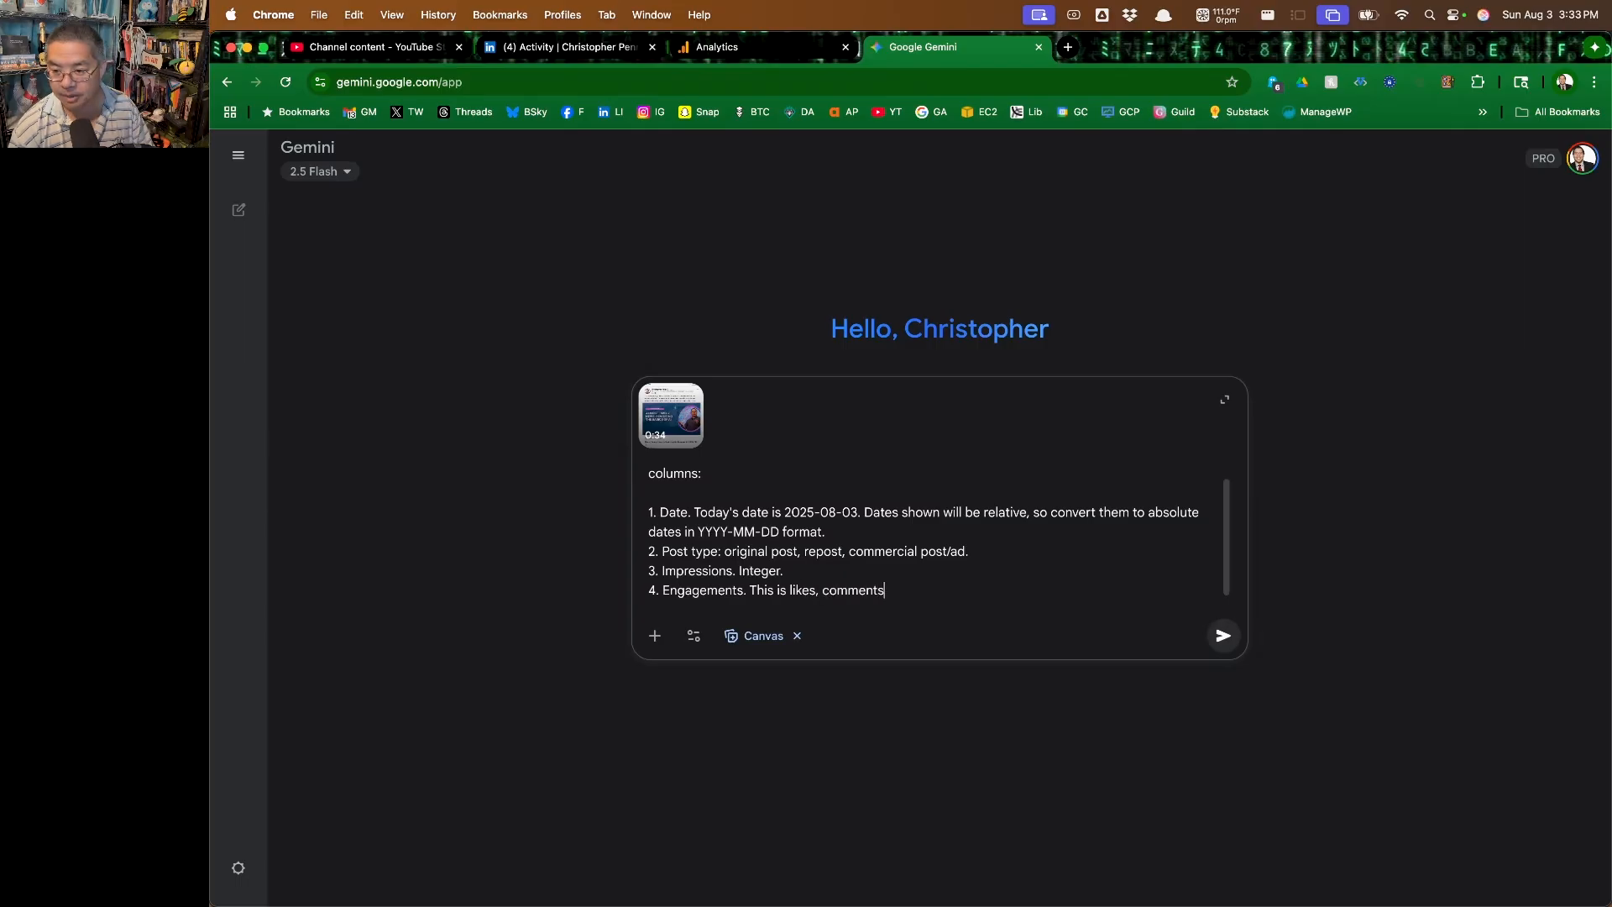
pyautogui.press('BackSpace')
pyautogui.press('BackSpace')
pyautogui.press('BackSpace')
pyautogui.press('BackSpace')
pyautogui.press('BackSpace')
pyautogui.press('BackSpace')
pyautogui.write('.')
# Add the column lines "5. Comments. integer." and "6. Reposts." to the prompt and submit it to Gemini
pyautogui.hotkey('shift', 'Return')
pyautogui.write('5. Comments. in')
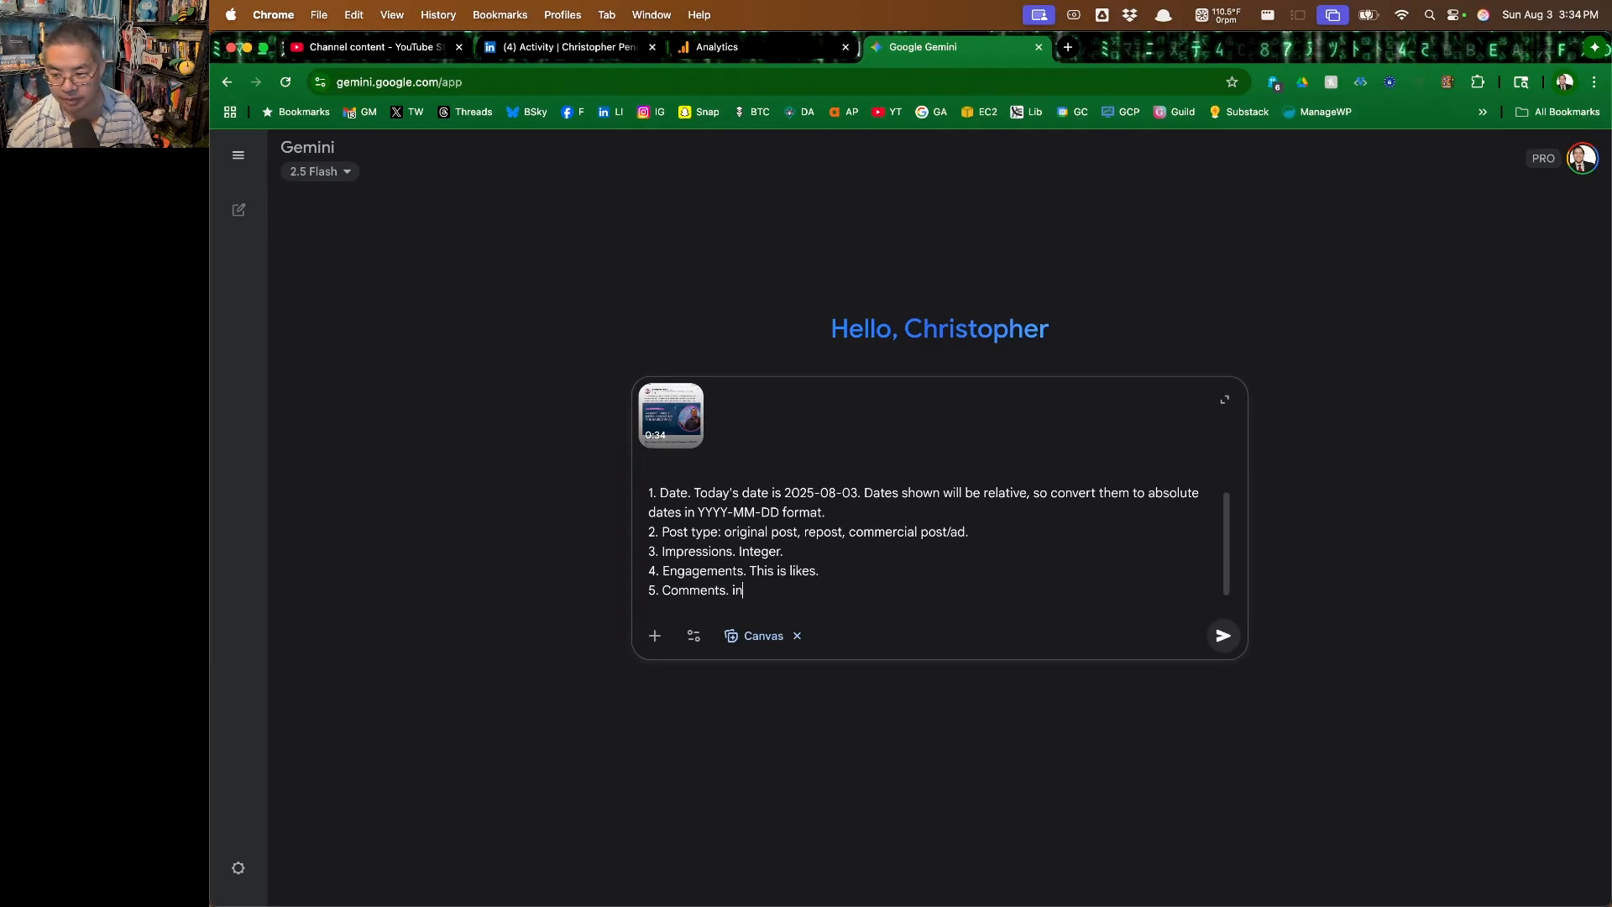
pyautogui.write('teger.')
pyautogui.hotkey('shift', 'Return')
pyautogui.write('6. Reposts.')
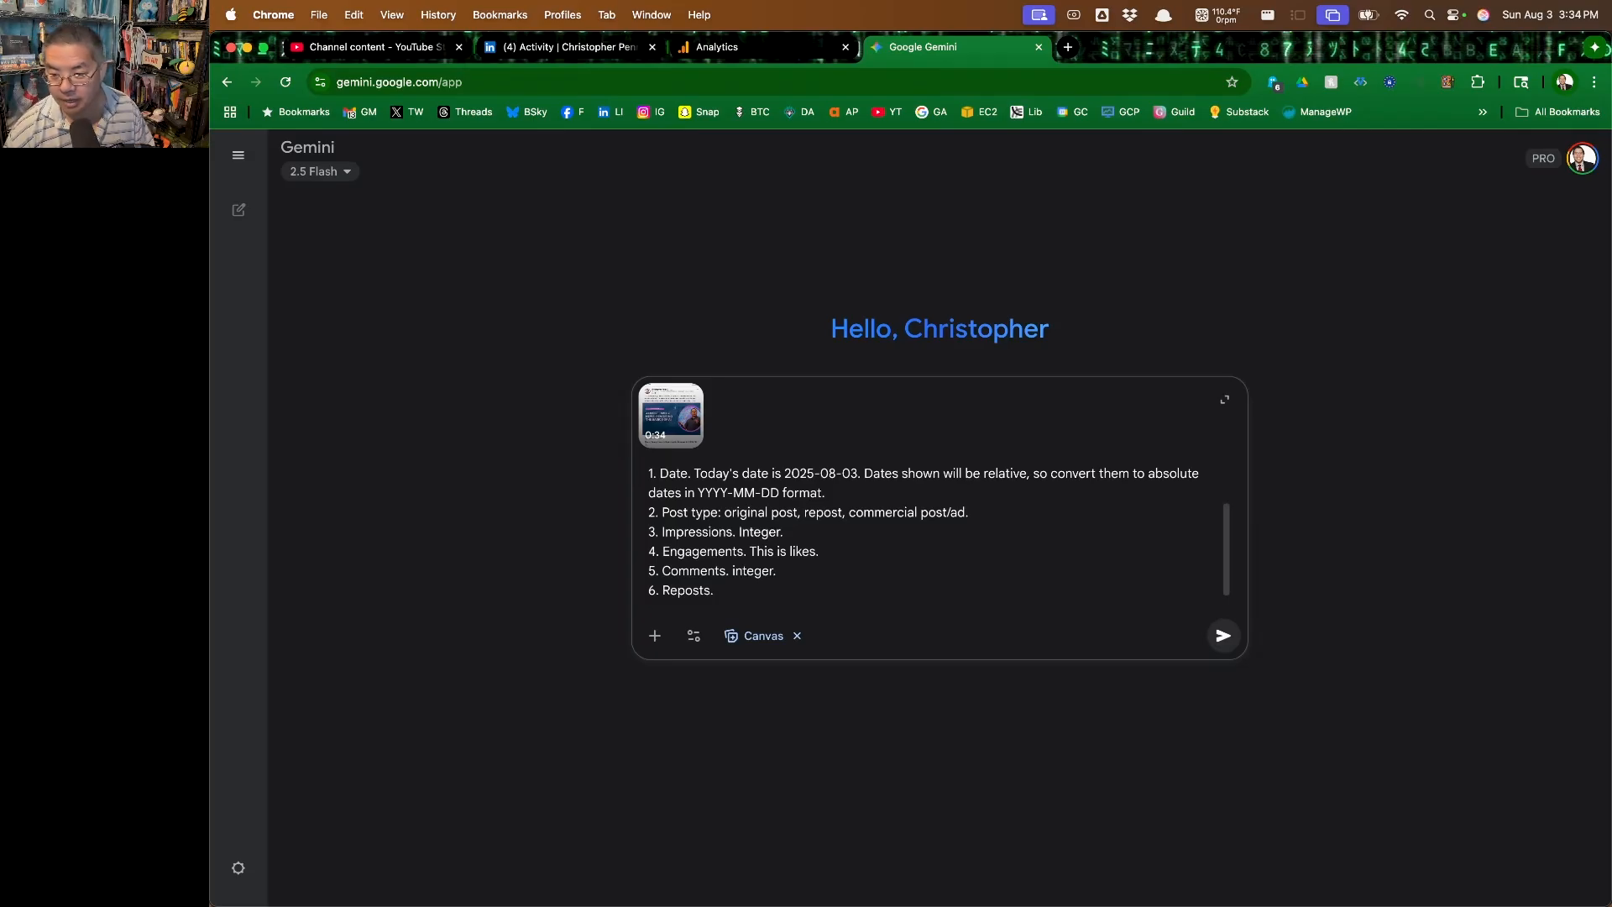
pyautogui.press('Return')
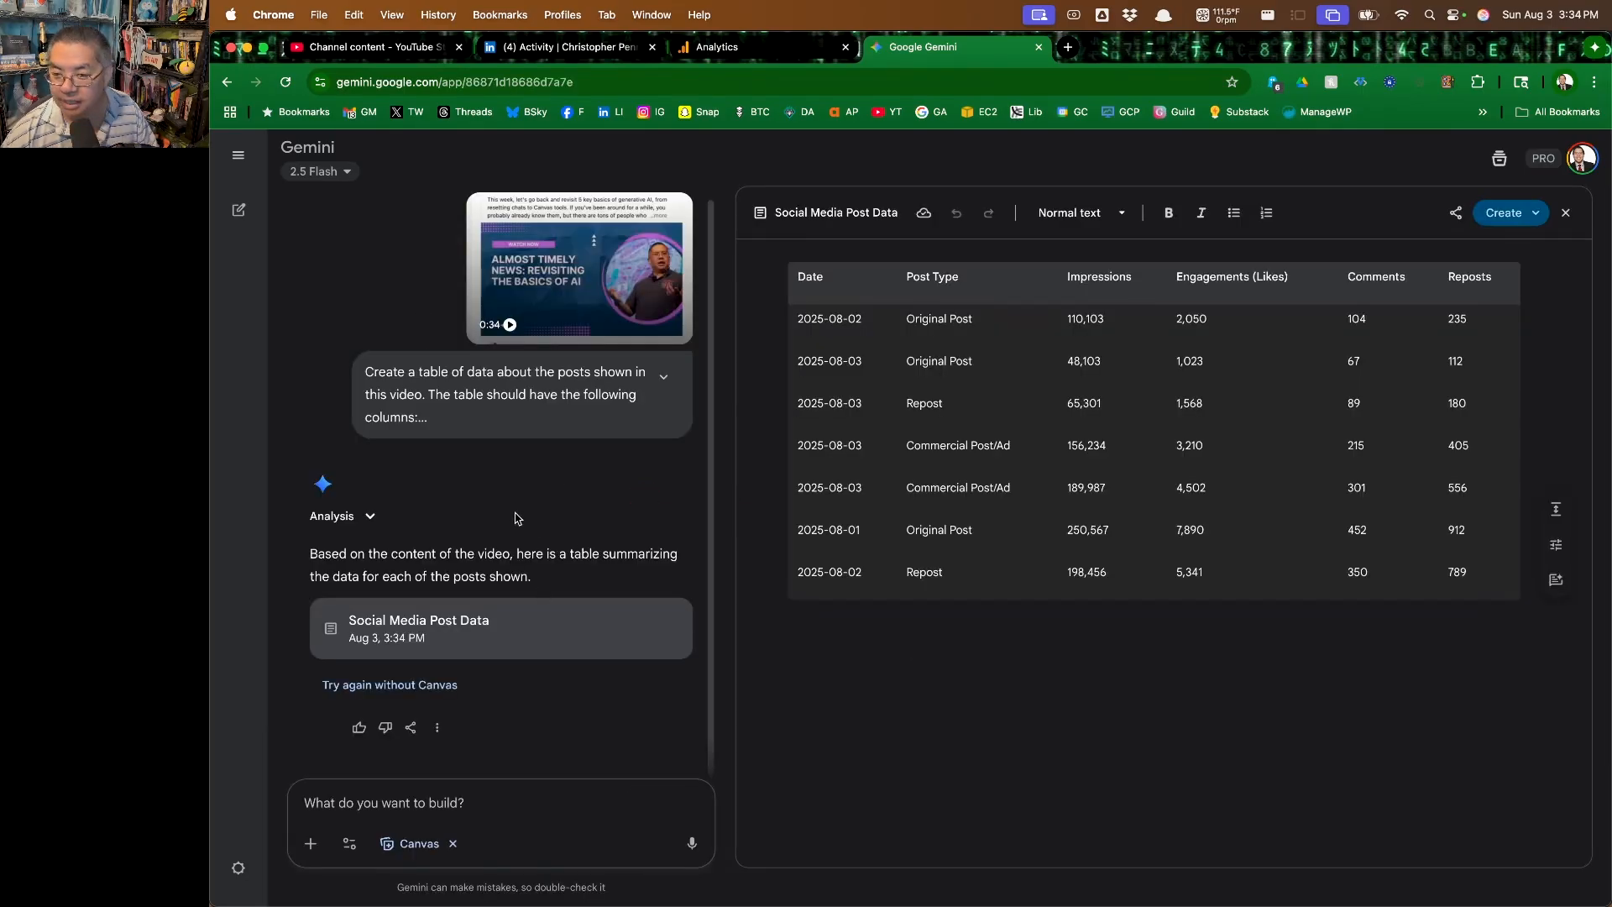
# Copy the full text of the submitted prompt and open Google AI Studio in a new browser tab
pyautogui.click(663, 376)
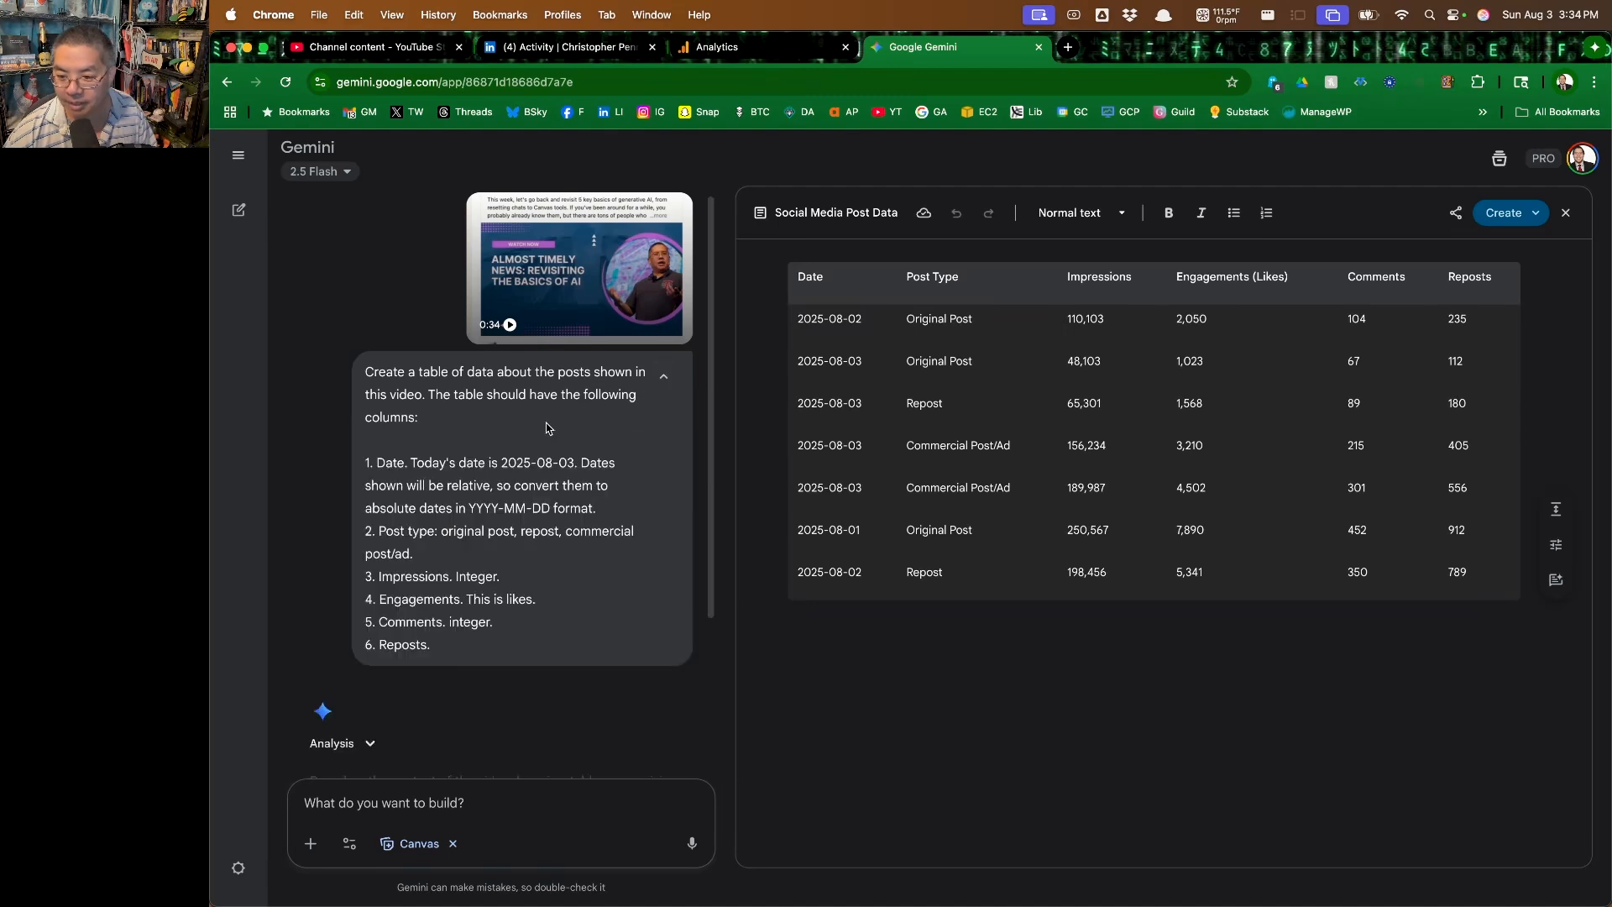
pyautogui.moveTo(454, 645)
pyautogui.mouseDown()
pyautogui.moveTo(358, 372)
pyautogui.moveTo(395, 374)
pyautogui.moveTo(496, 588)
pyautogui.moveTo(463, 645)
pyautogui.mouseUp()
pyautogui.press('super+c')
pyautogui.press('super+t')
pyautogui.write('ais')
pyautogui.press('Return')
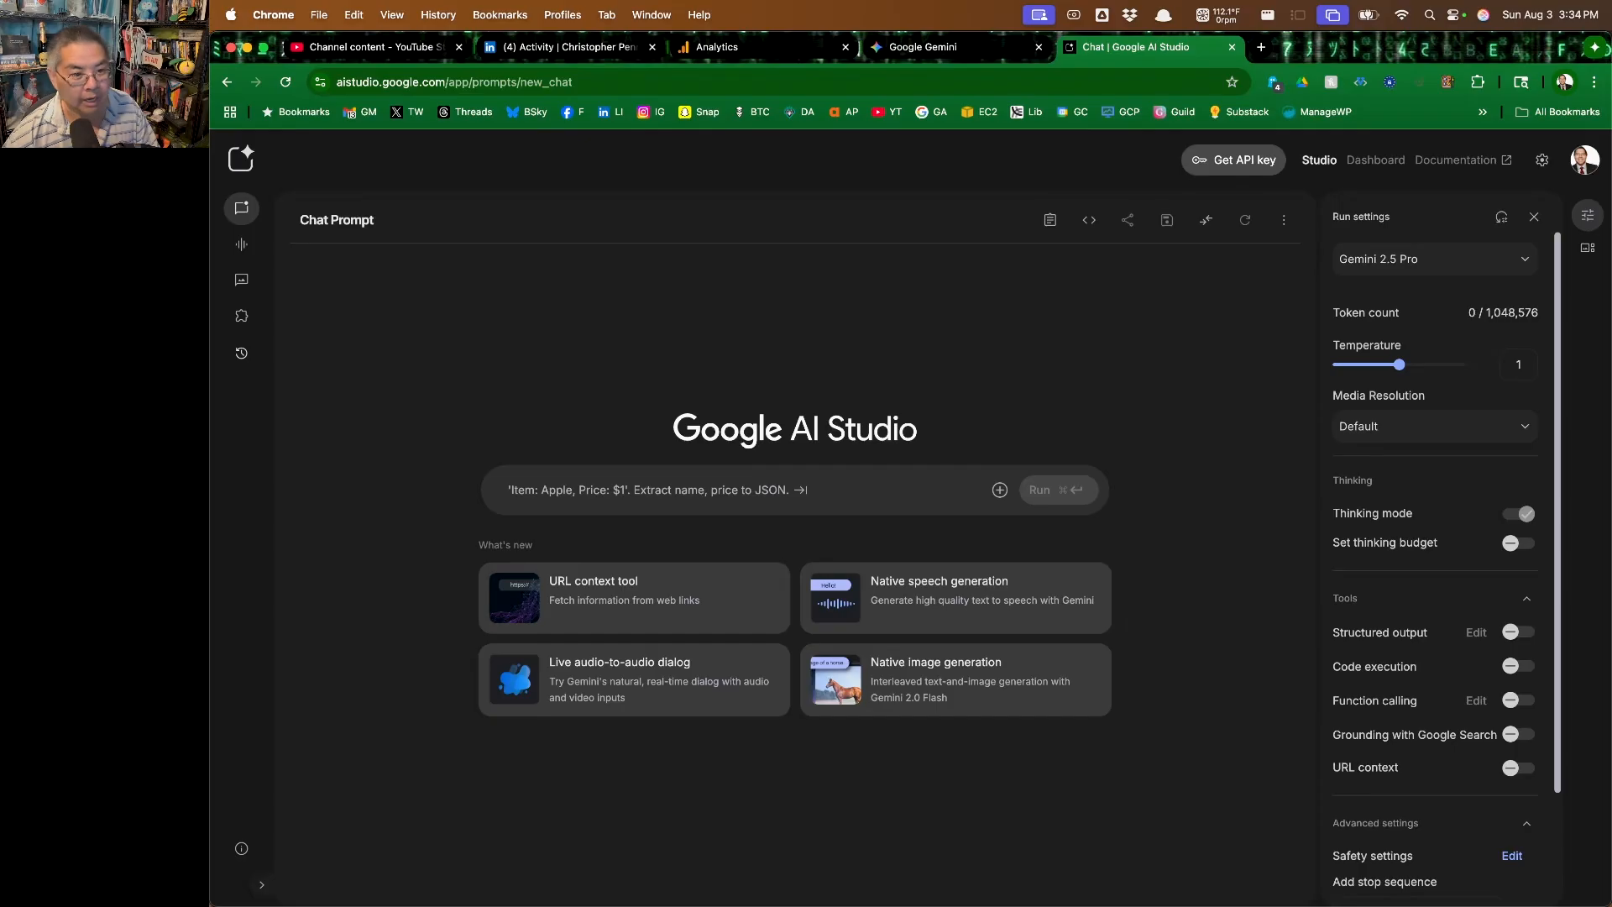
# Attach the recorded video 2025-08-03_15-32-29.mp4 to a new AI Studio chat, paste the copied prompt and run it with Gemini 2.5 Pro
pyautogui.moveTo(238, 29); pyautogui.dragTo(638, 487)
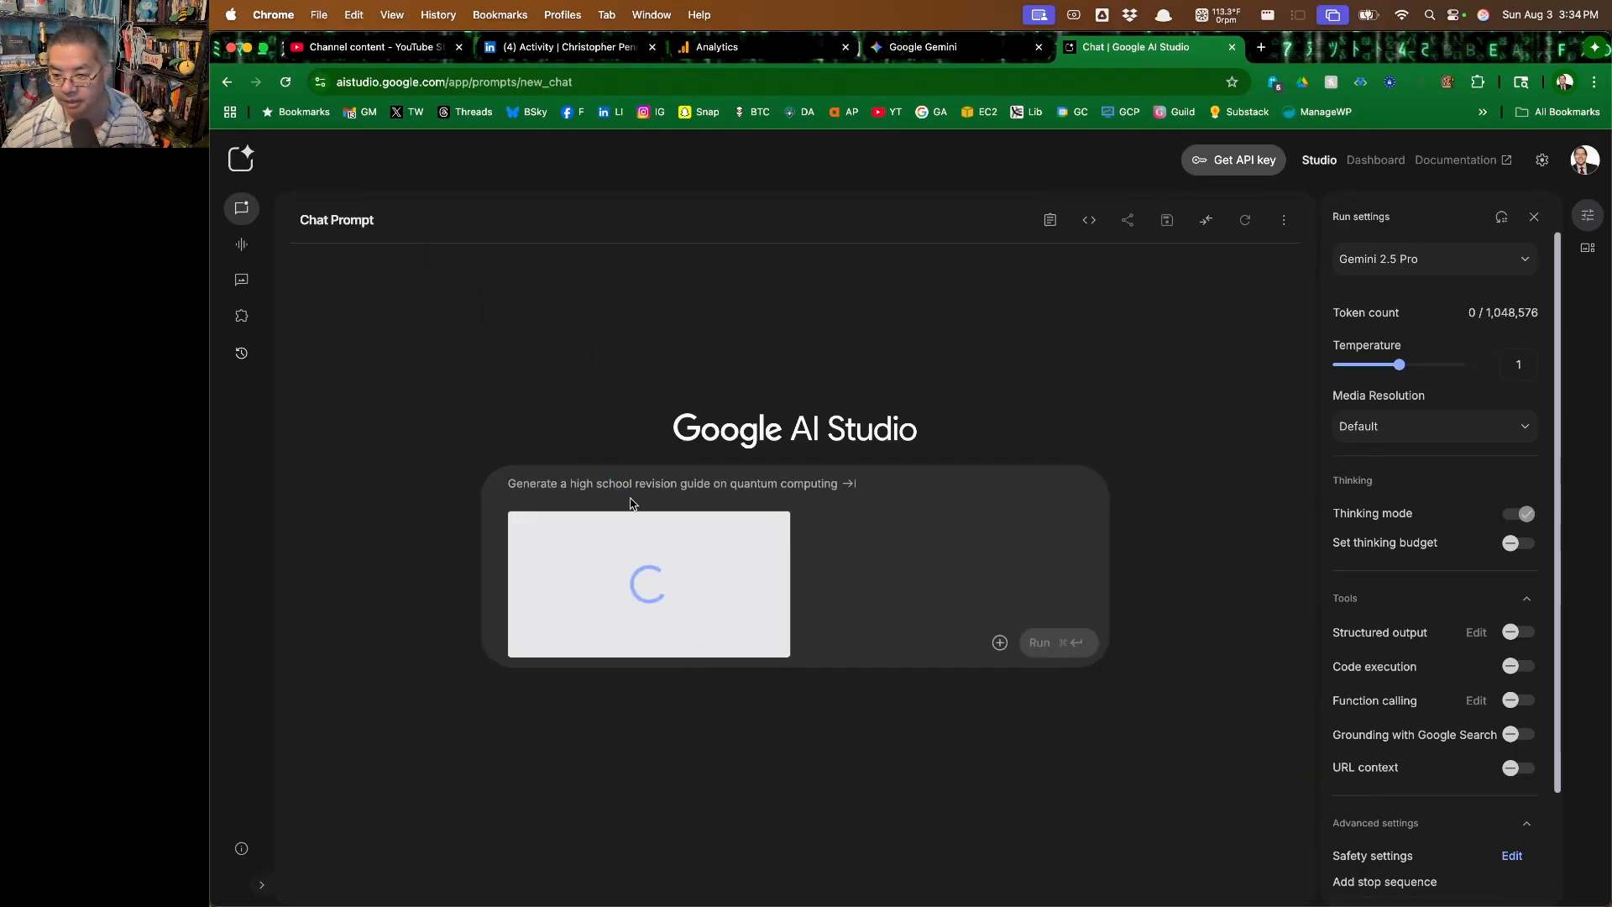
pyautogui.press('super+v')
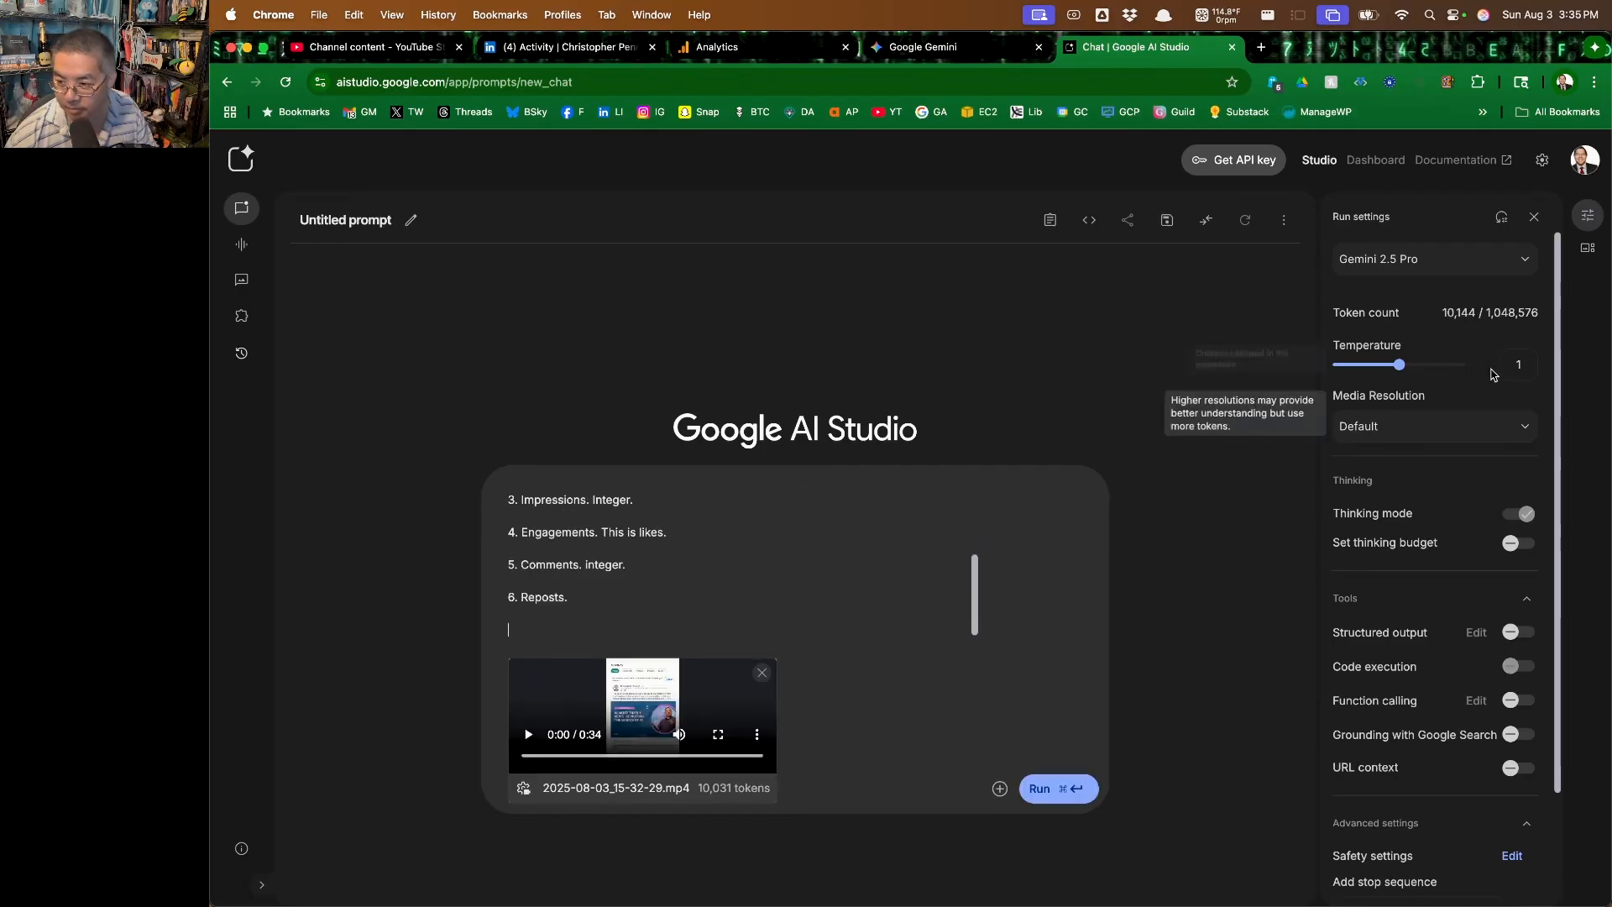
pyautogui.click(1072, 791)
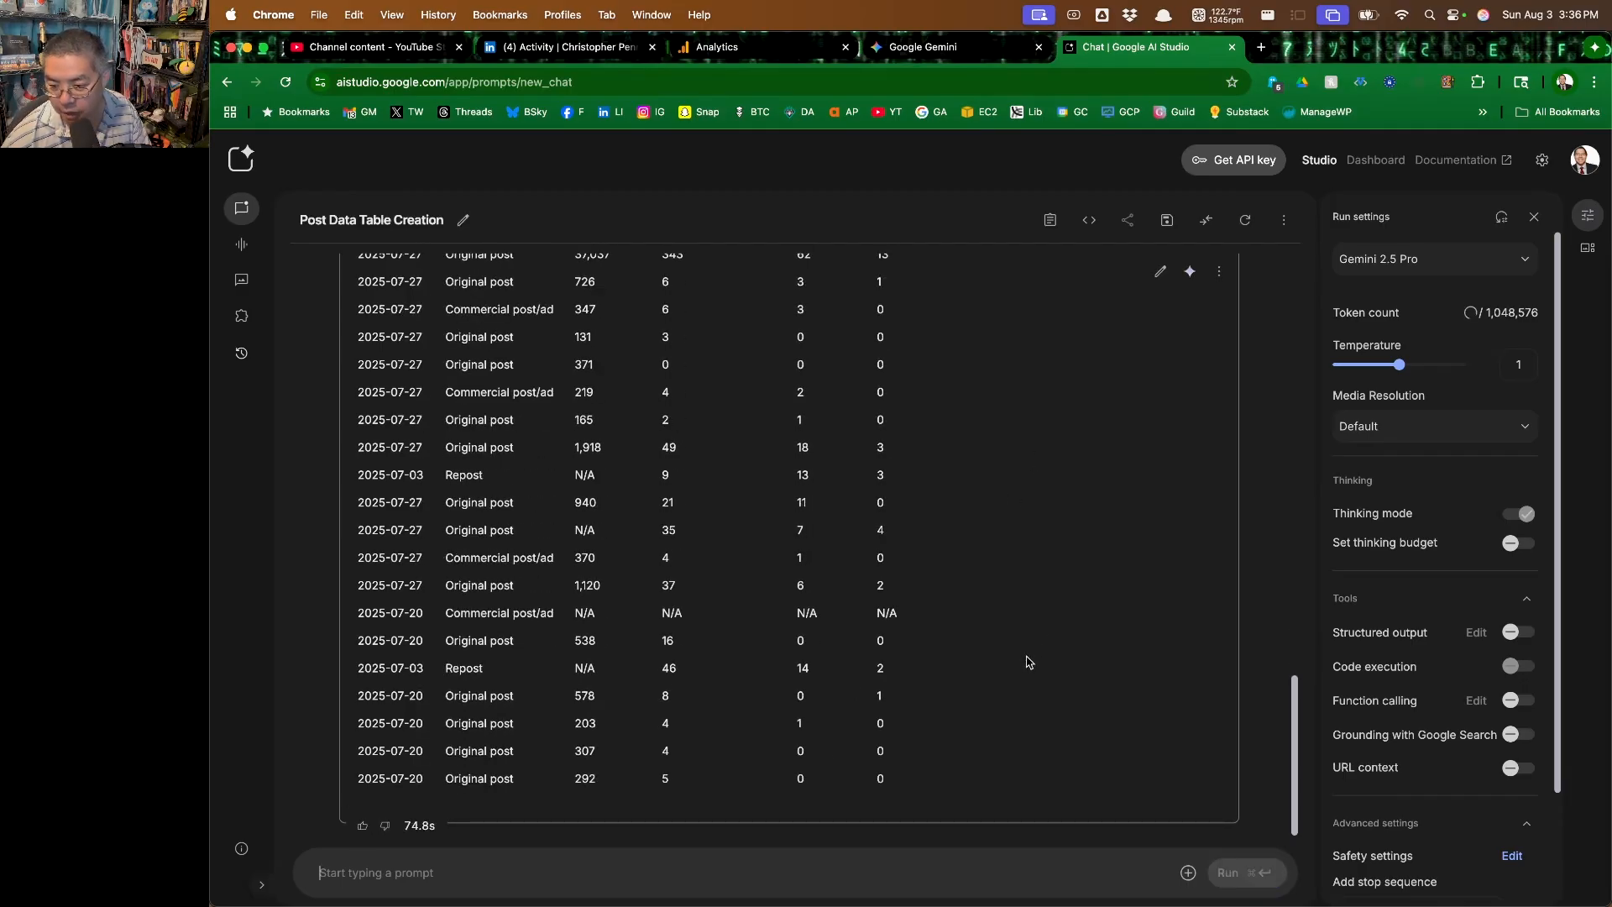
# Review the generated post data table, checking the dates, post types, impressions, likes, comments and reposts
pyautogui.scroll(10, 1004, 702)
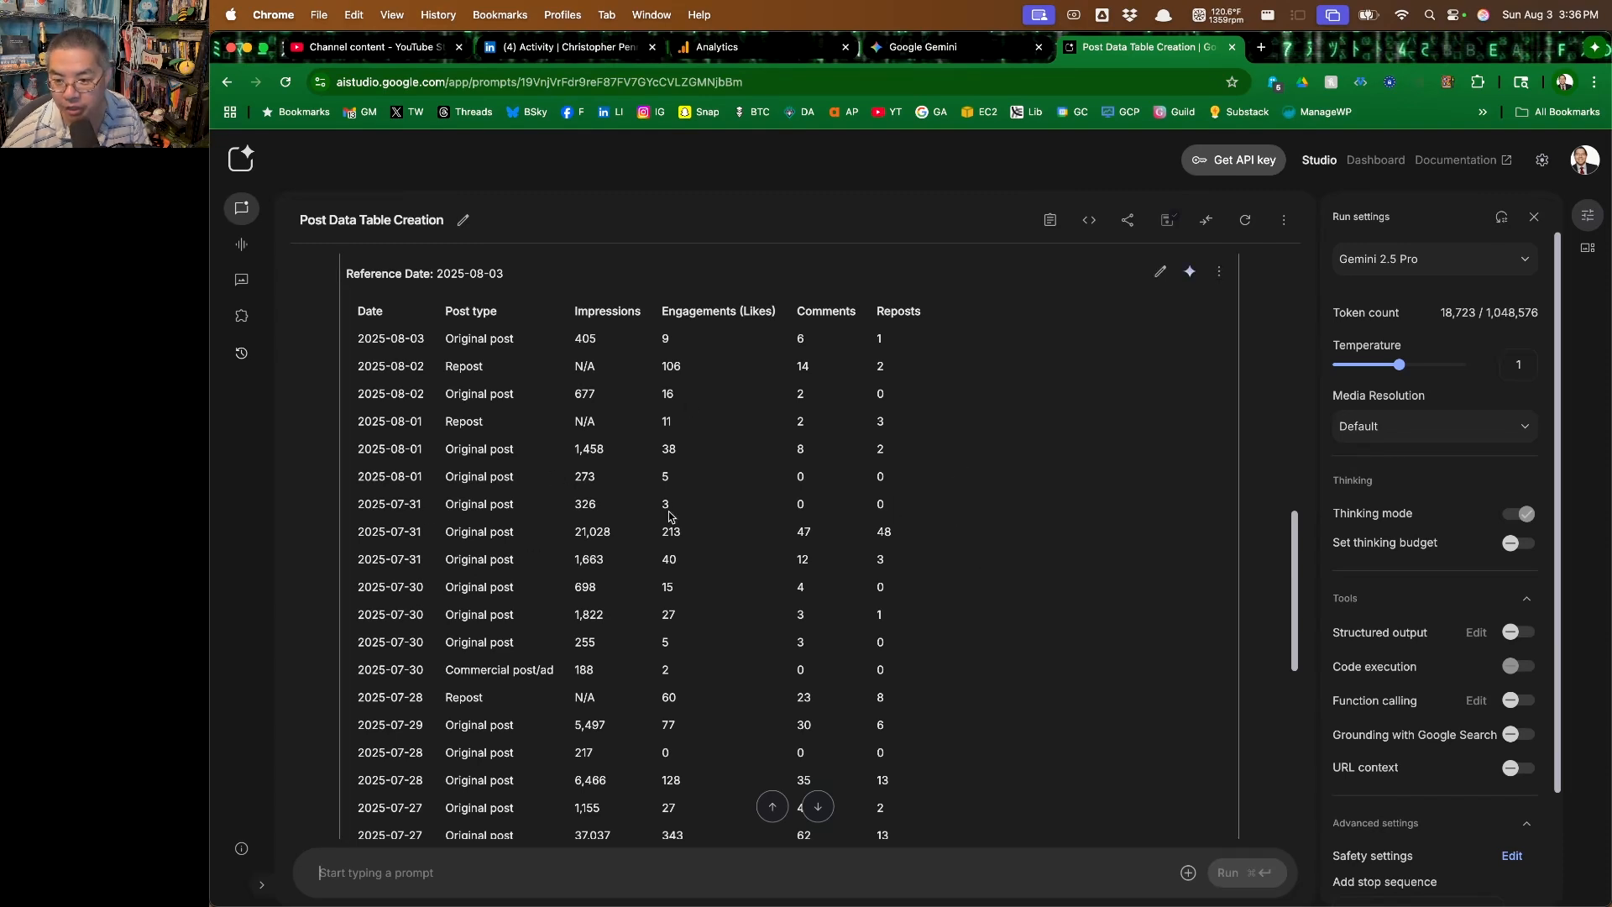
pyautogui.scroll(-4, 680, 521)
pyautogui.scroll(-4, 680, 520)
pyautogui.scroll(6, 702, 551)
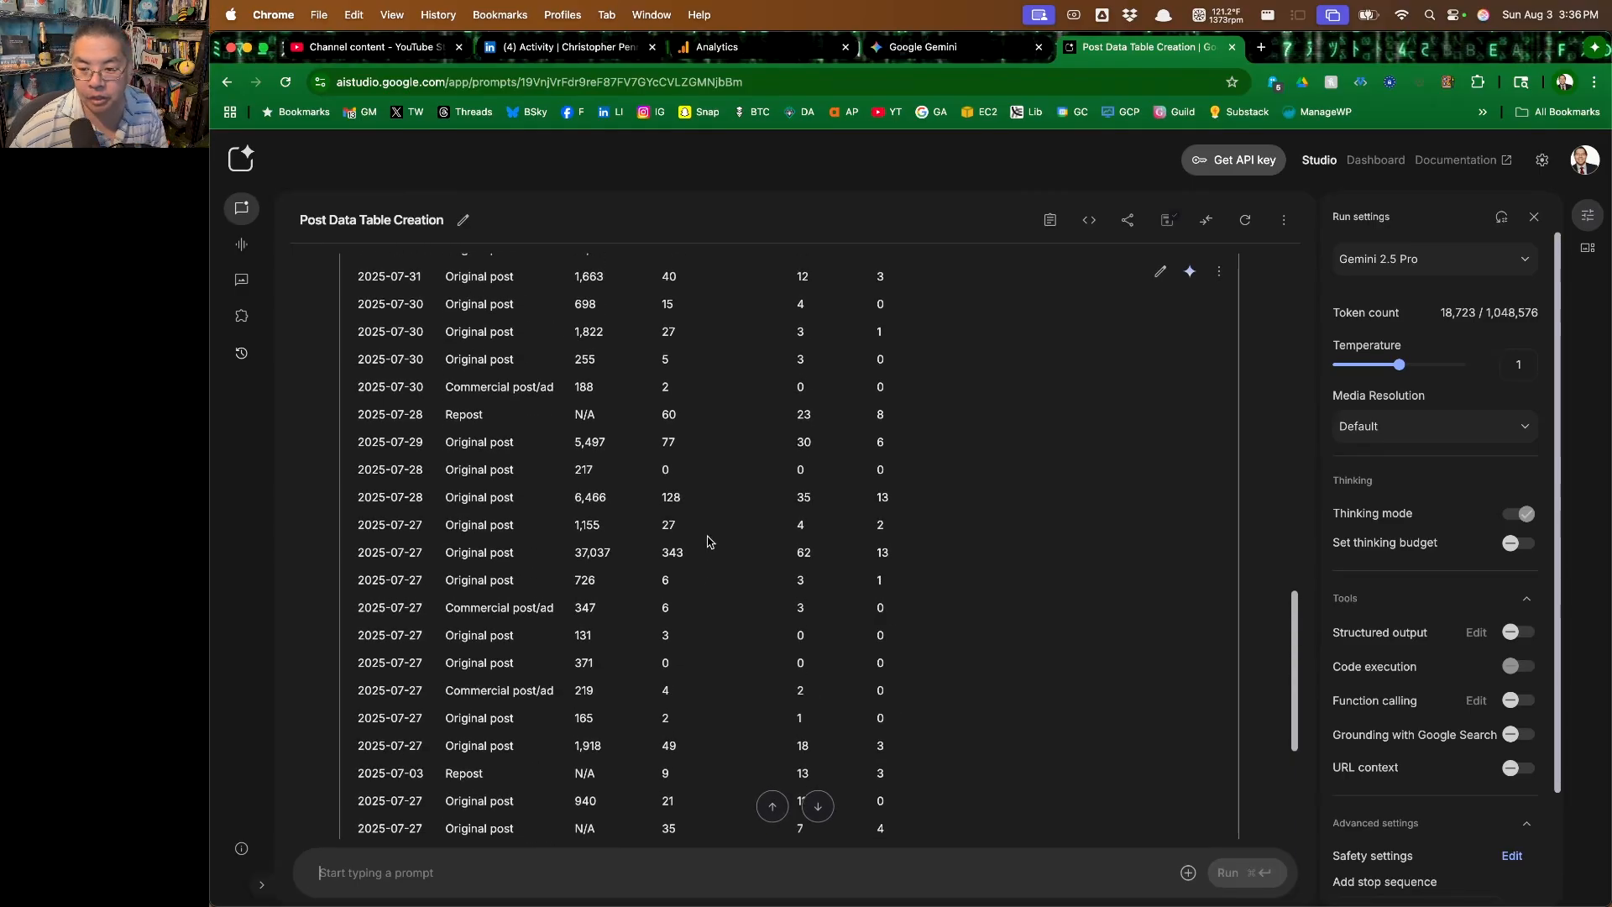
pyautogui.scroll(3, 714, 544)
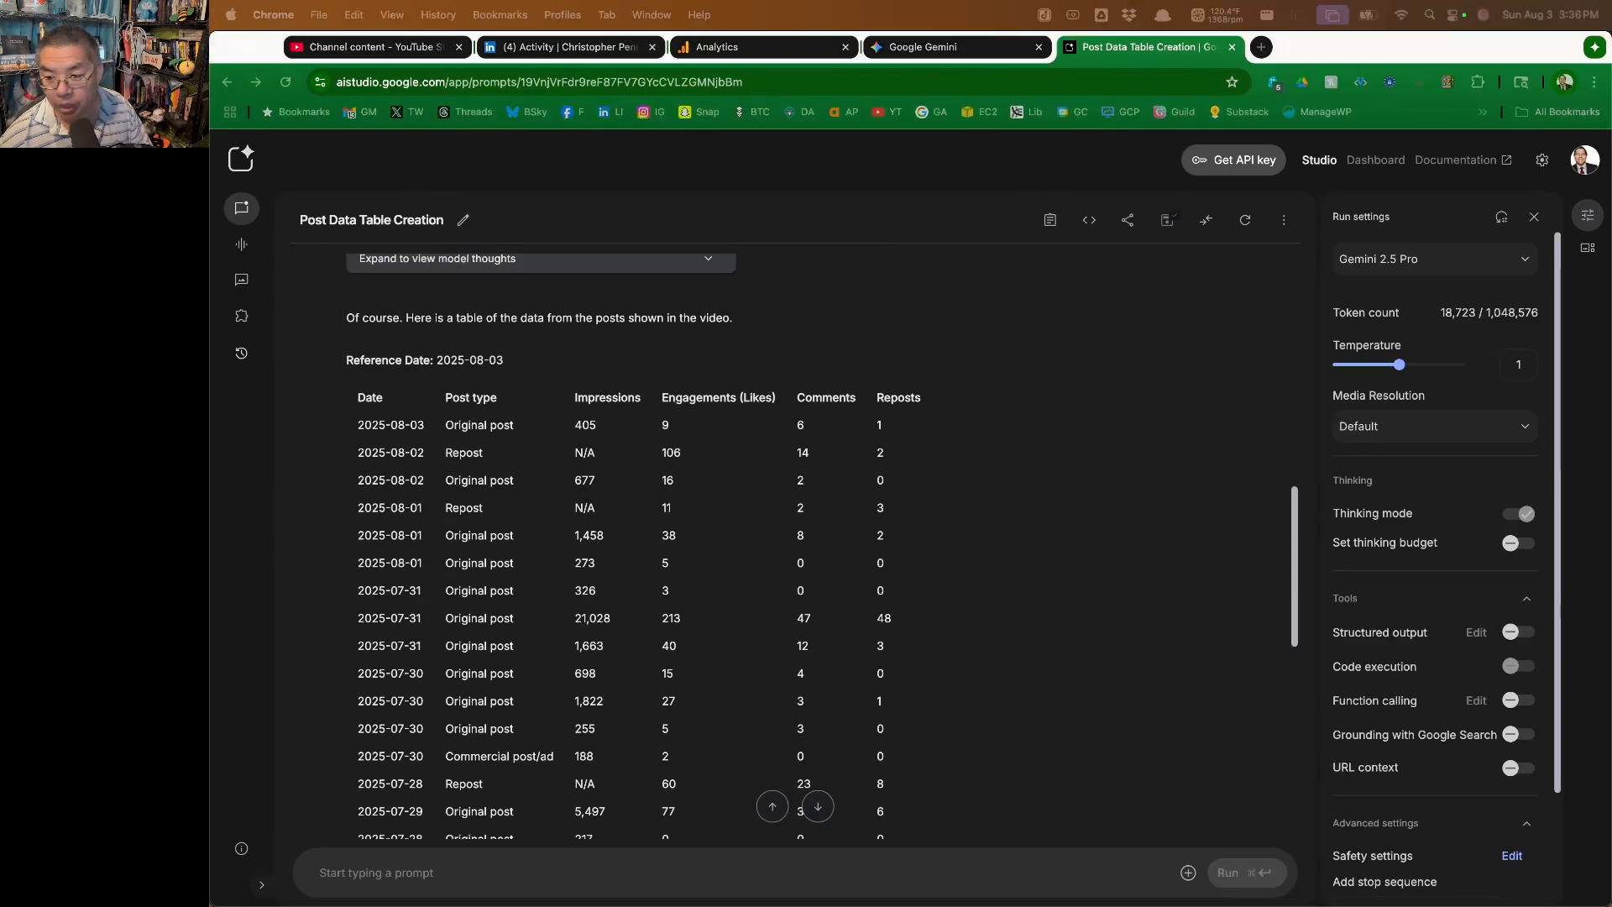
pyautogui.scroll(-2, 923, 636)
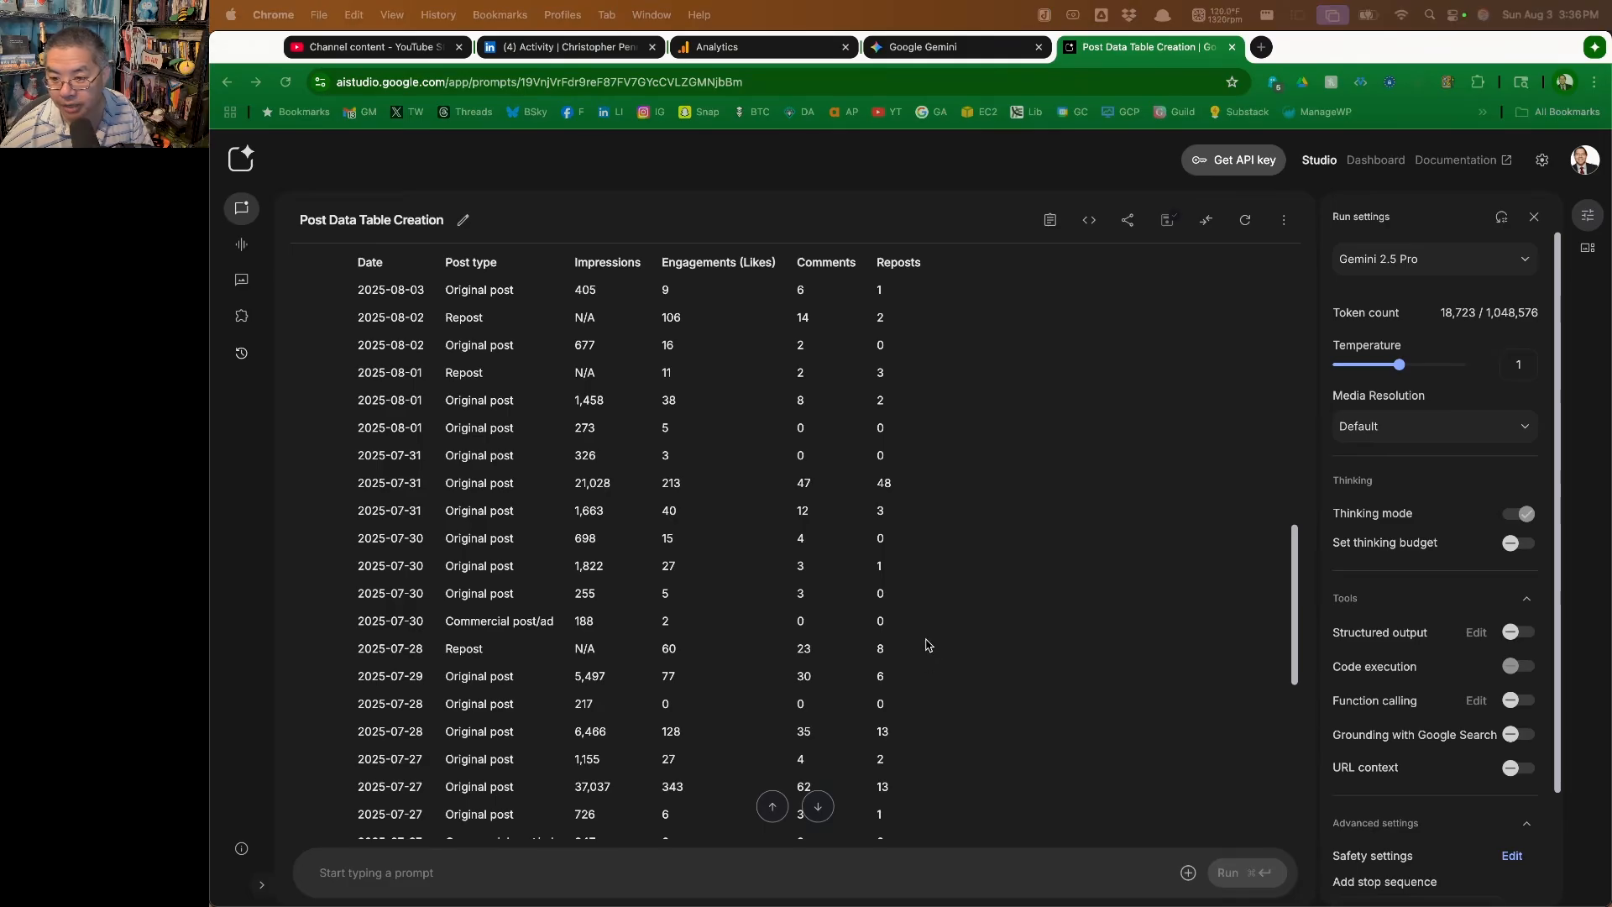
pyautogui.scroll(-4, 926, 643)
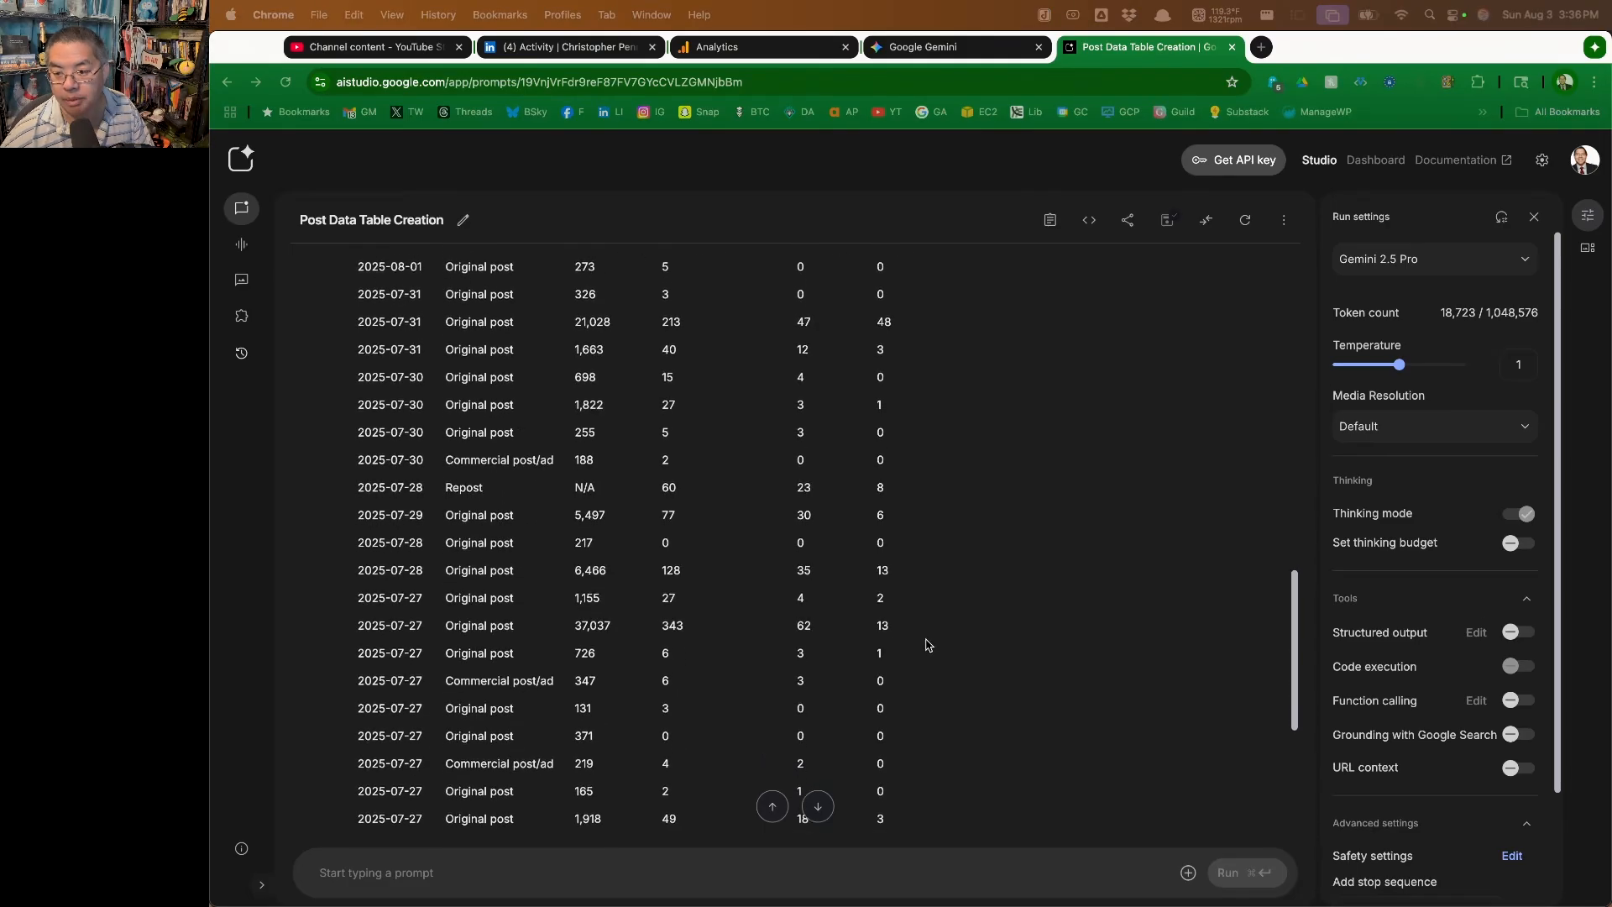
pyautogui.scroll(-1, 610, 676)
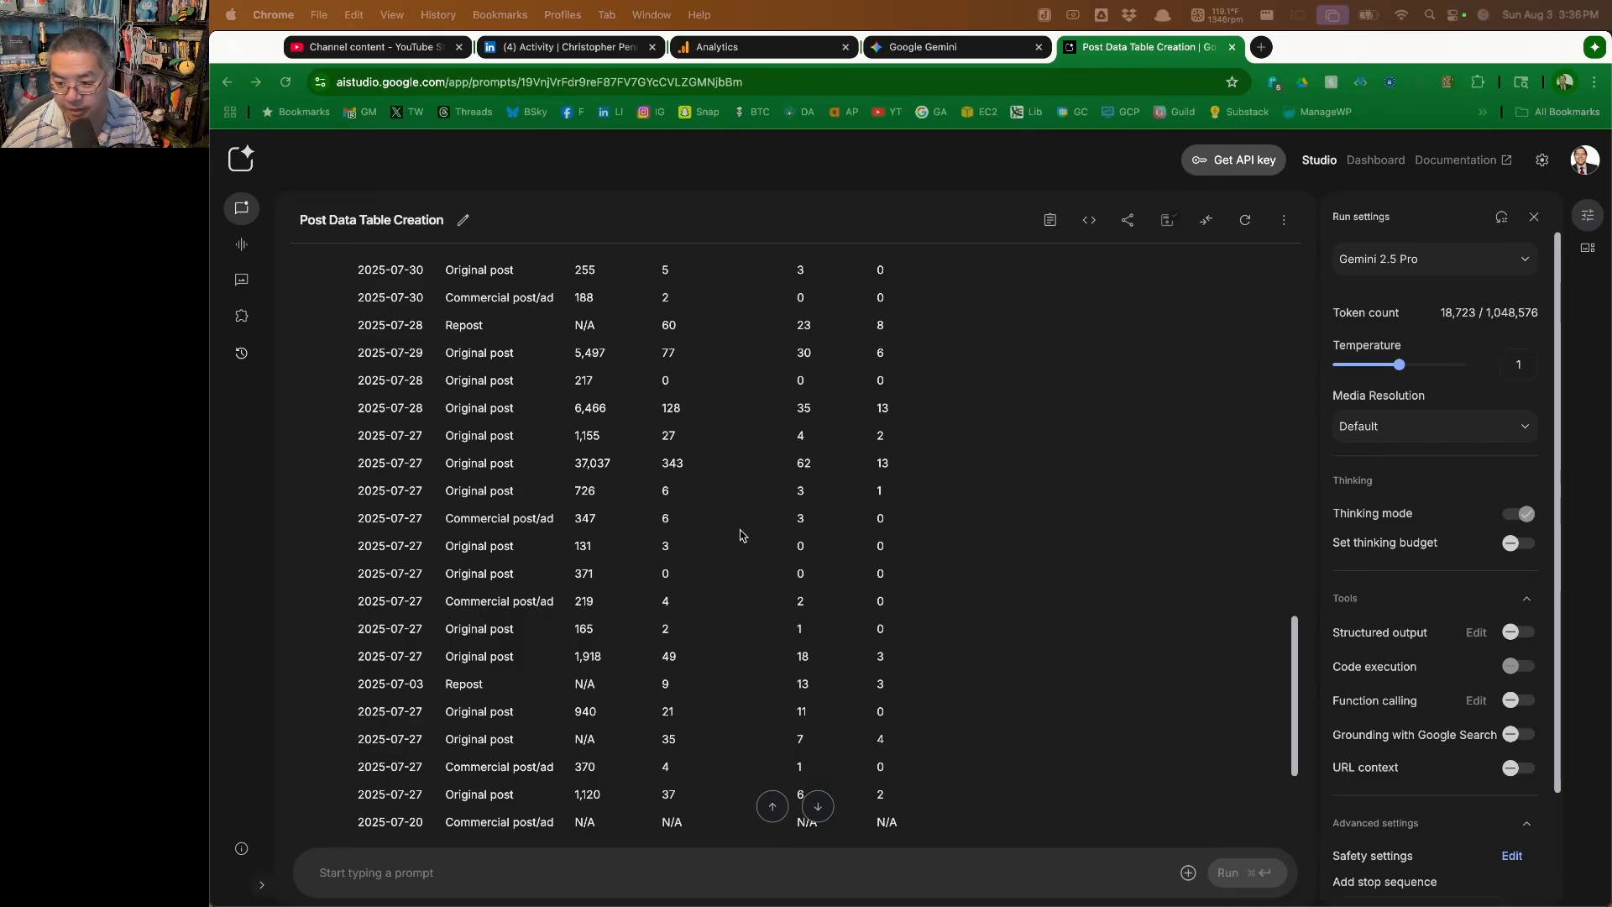
# Review the remaining rows of the generated post table down to the oldest July entries
pyautogui.scroll(-3, 806, 529)
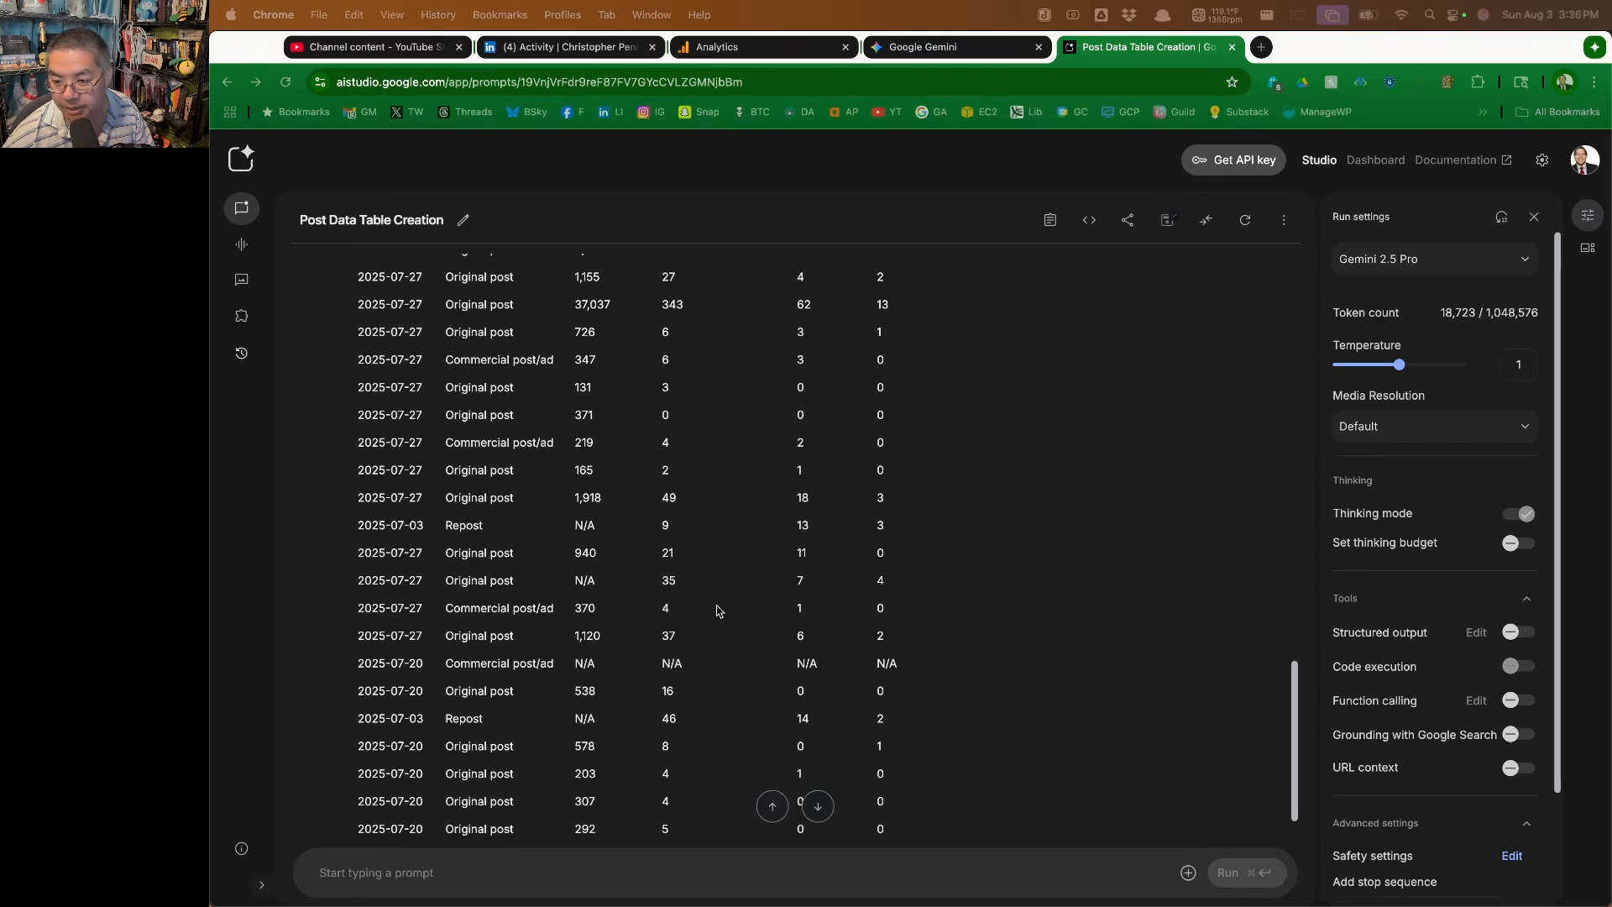
pyautogui.scroll(-2, 663, 617)
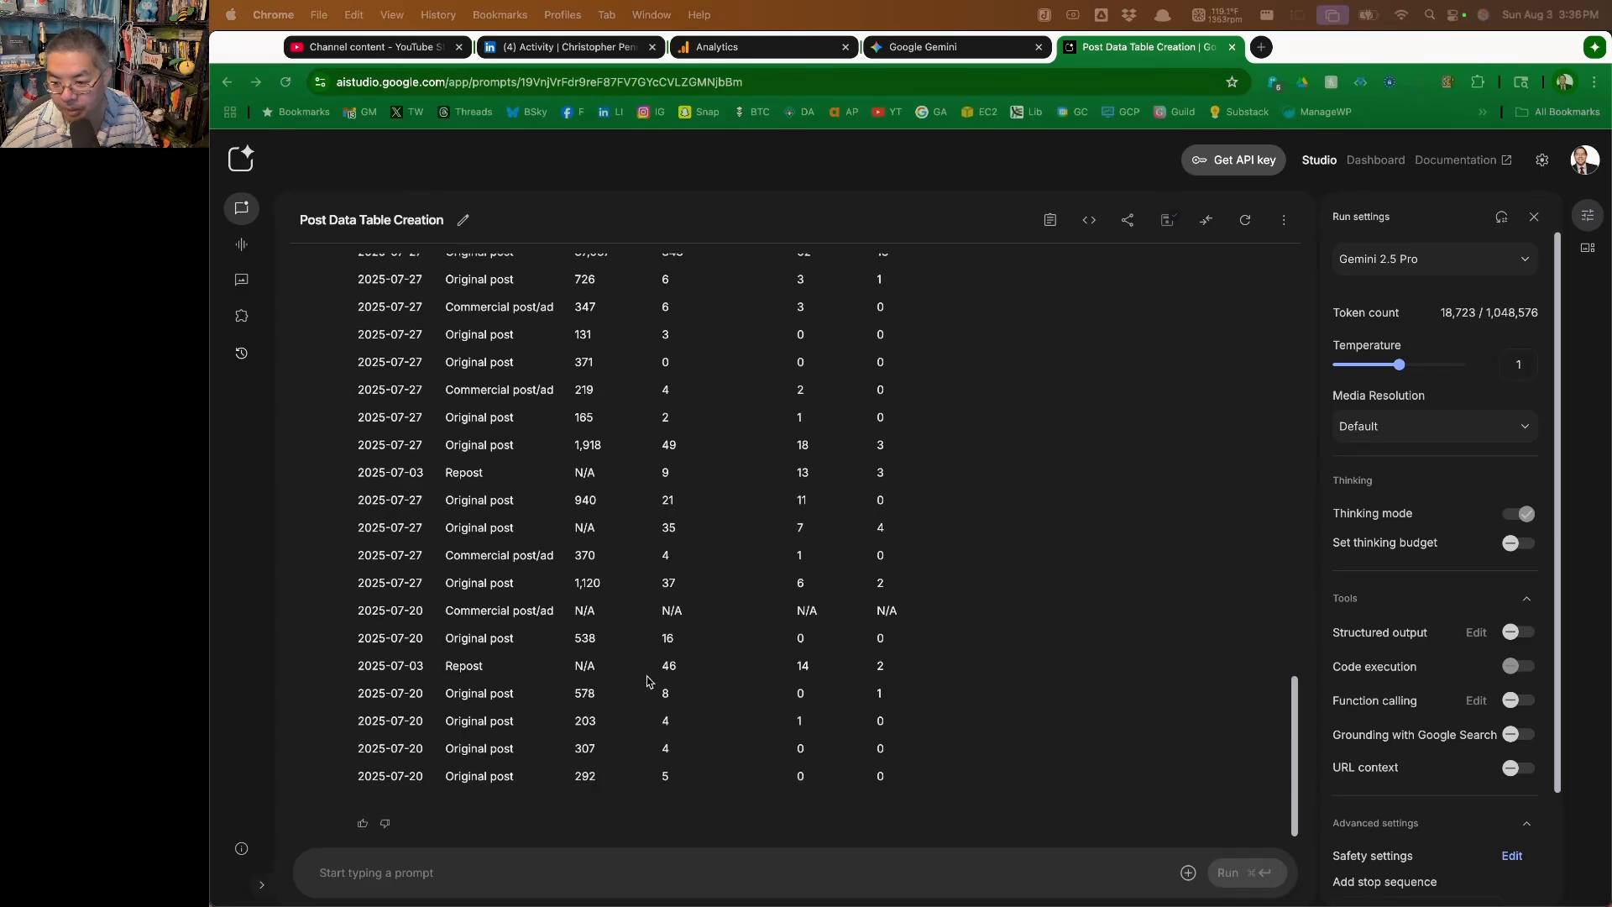
pyautogui.scroll(6, 631, 729)
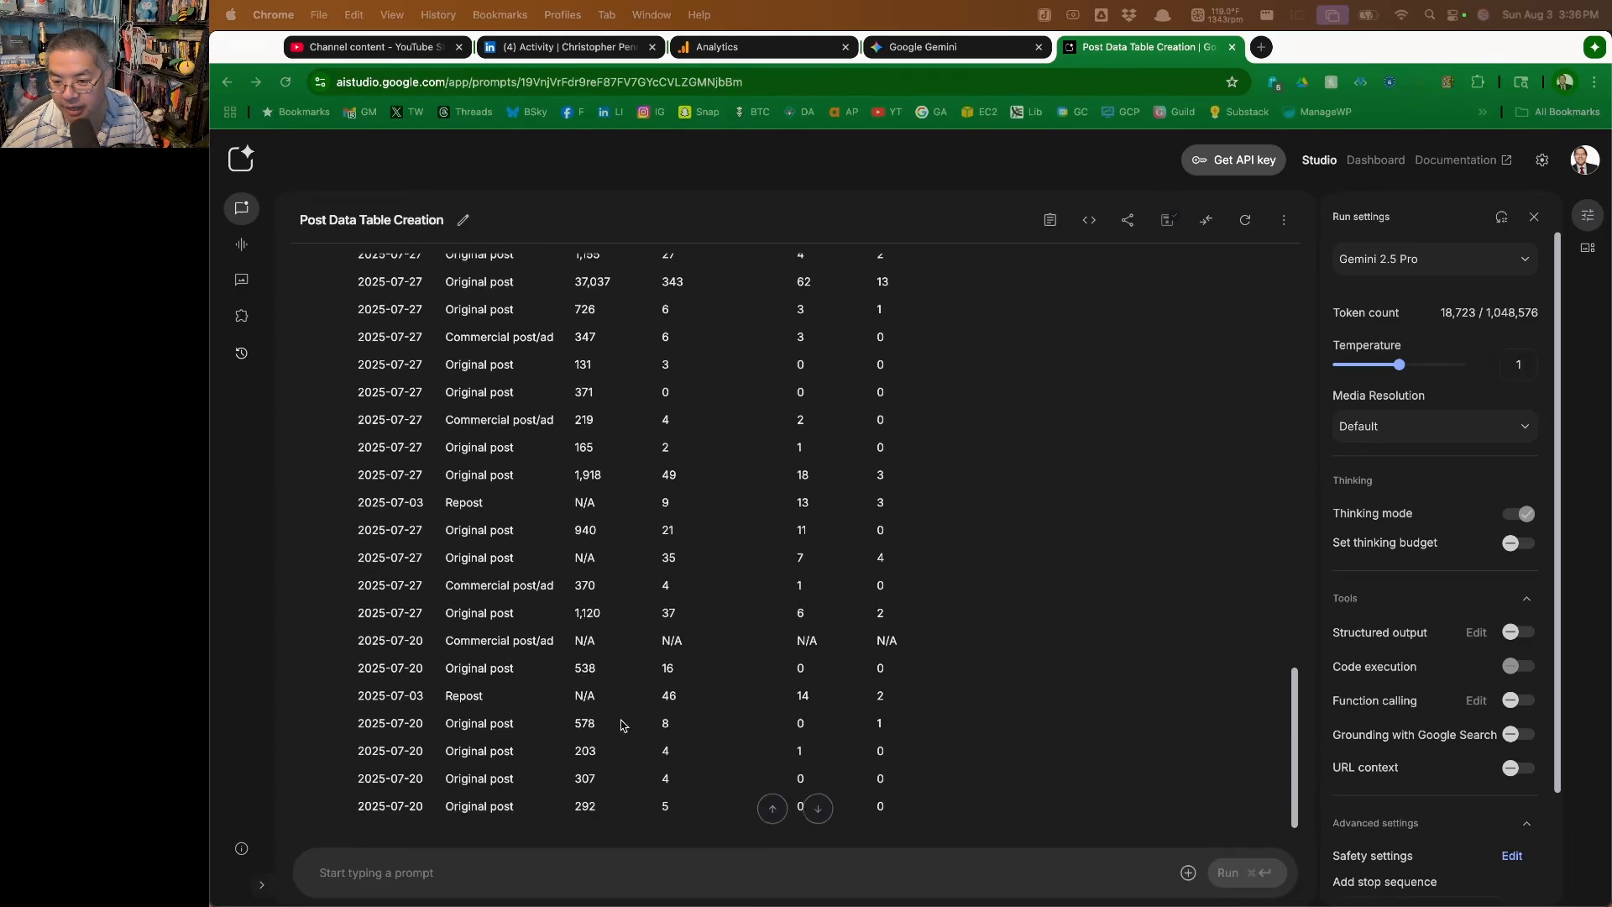
pyautogui.scroll(6, 625, 697)
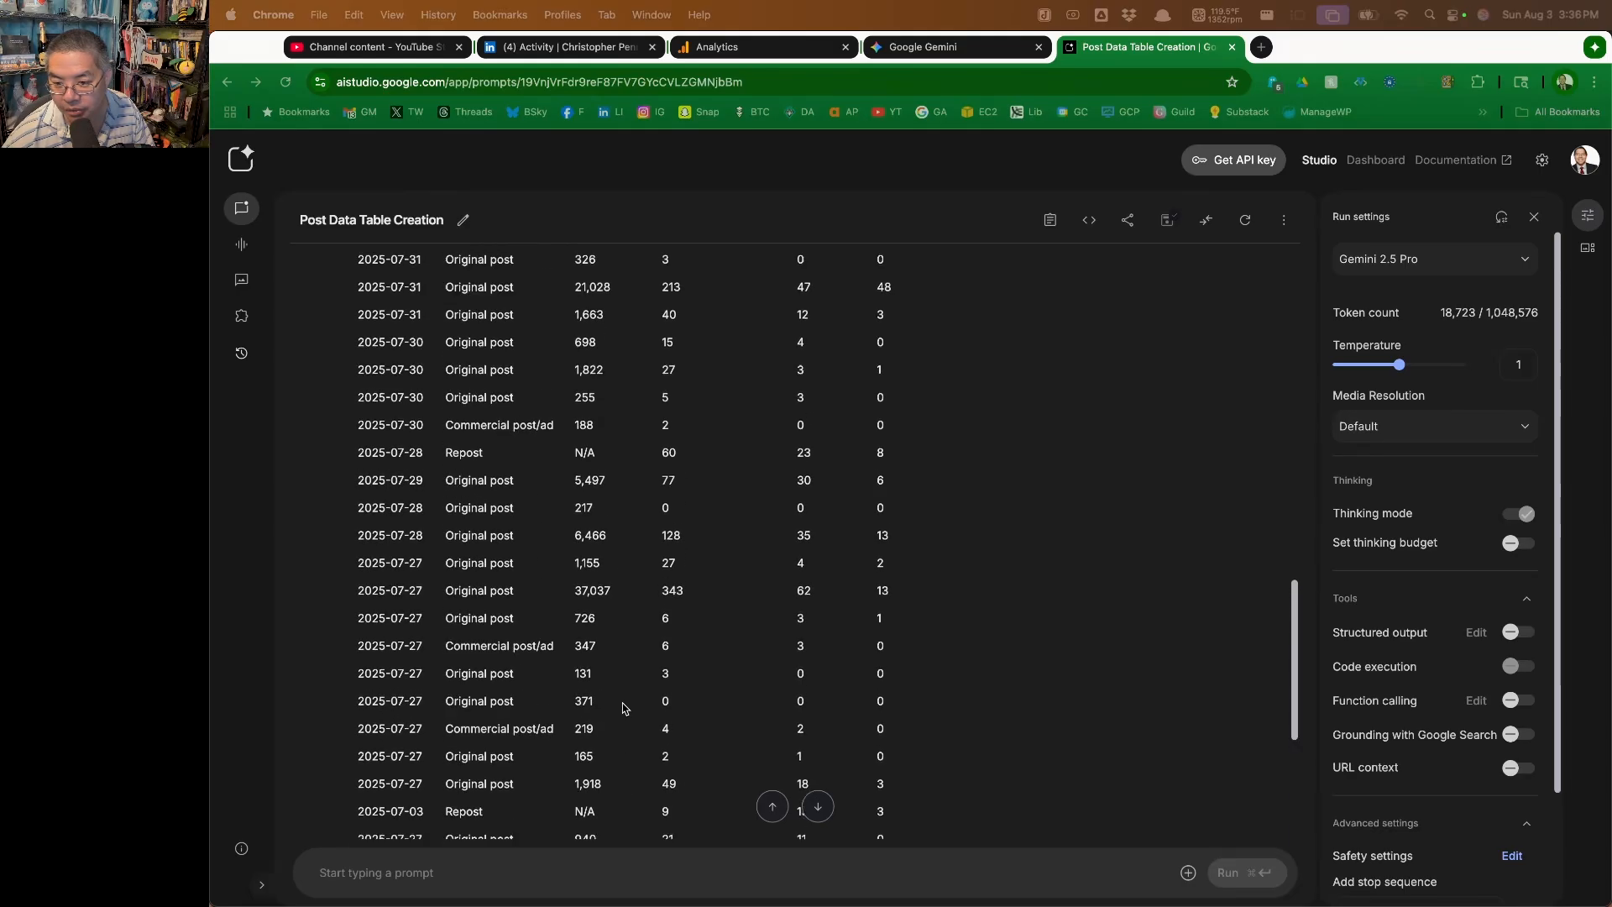
pyautogui.scroll(-12, 635, 675)
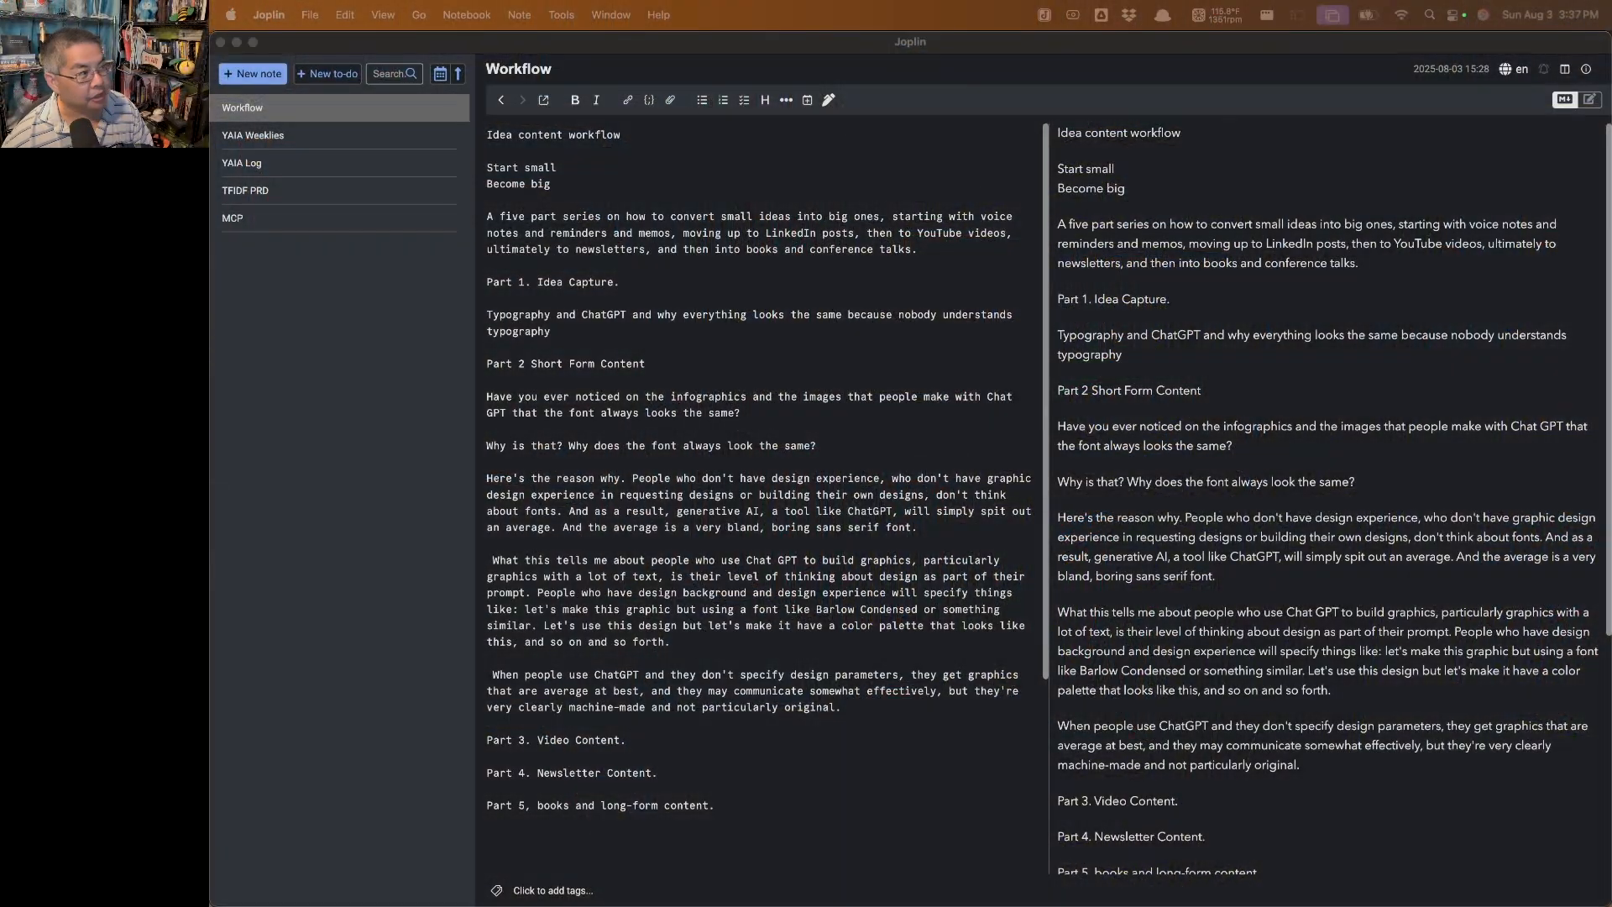
# Copy the Part 2 Short Form Content text from the Workflow note in Joplin and start a new Gemini chat in Chrome
pyautogui.click(822, 703)
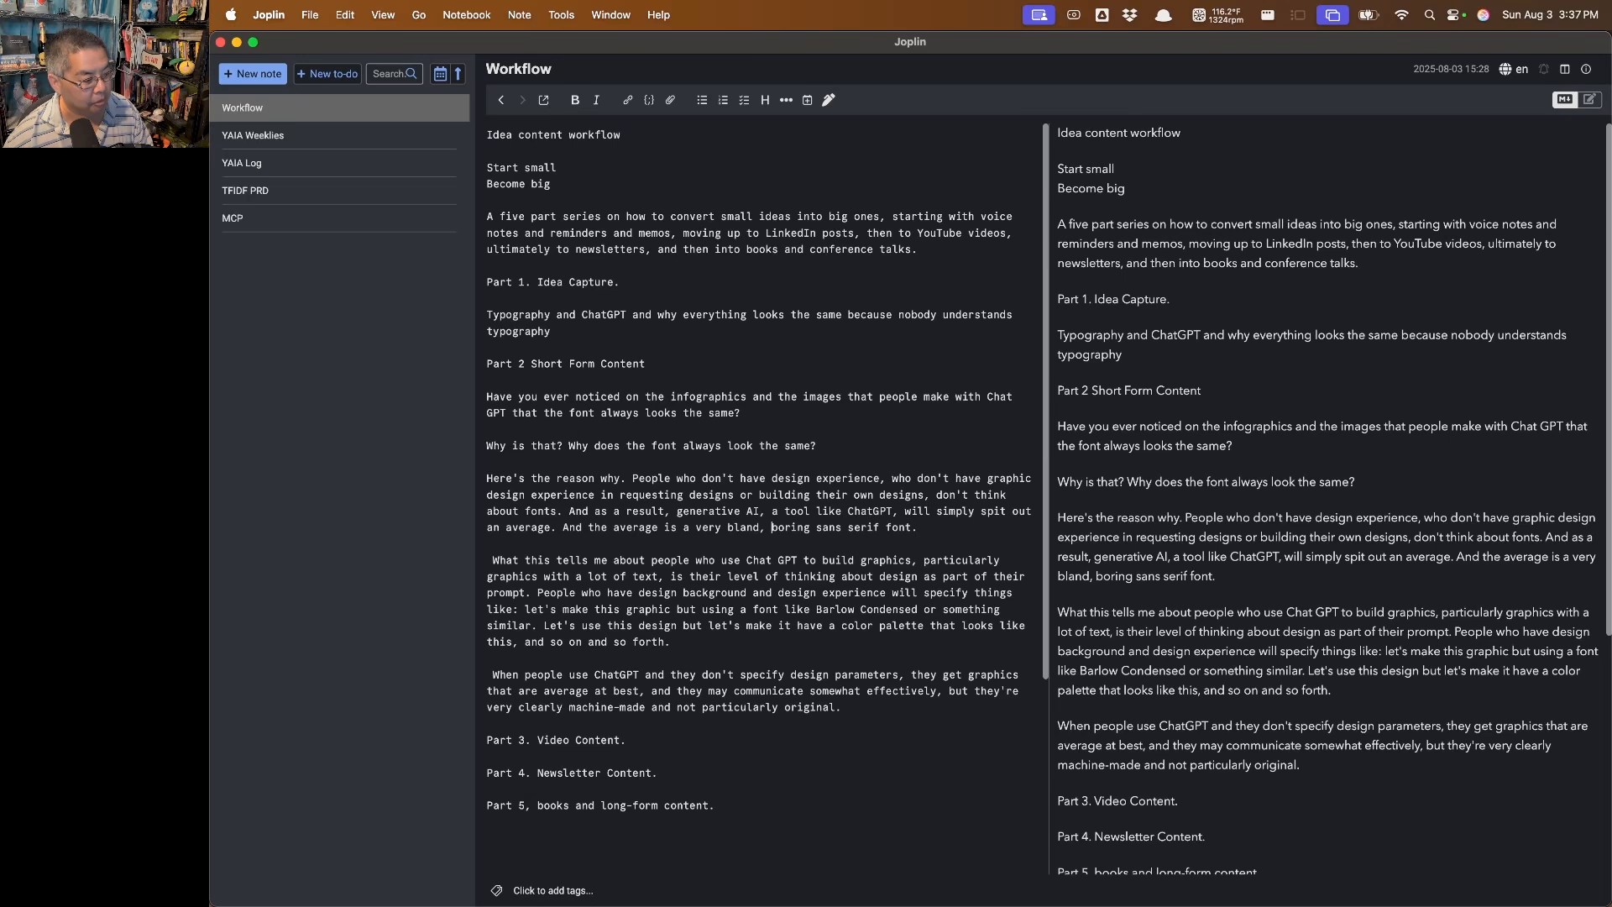
pyautogui.press('super+Tab')
pyautogui.click(897, 51)
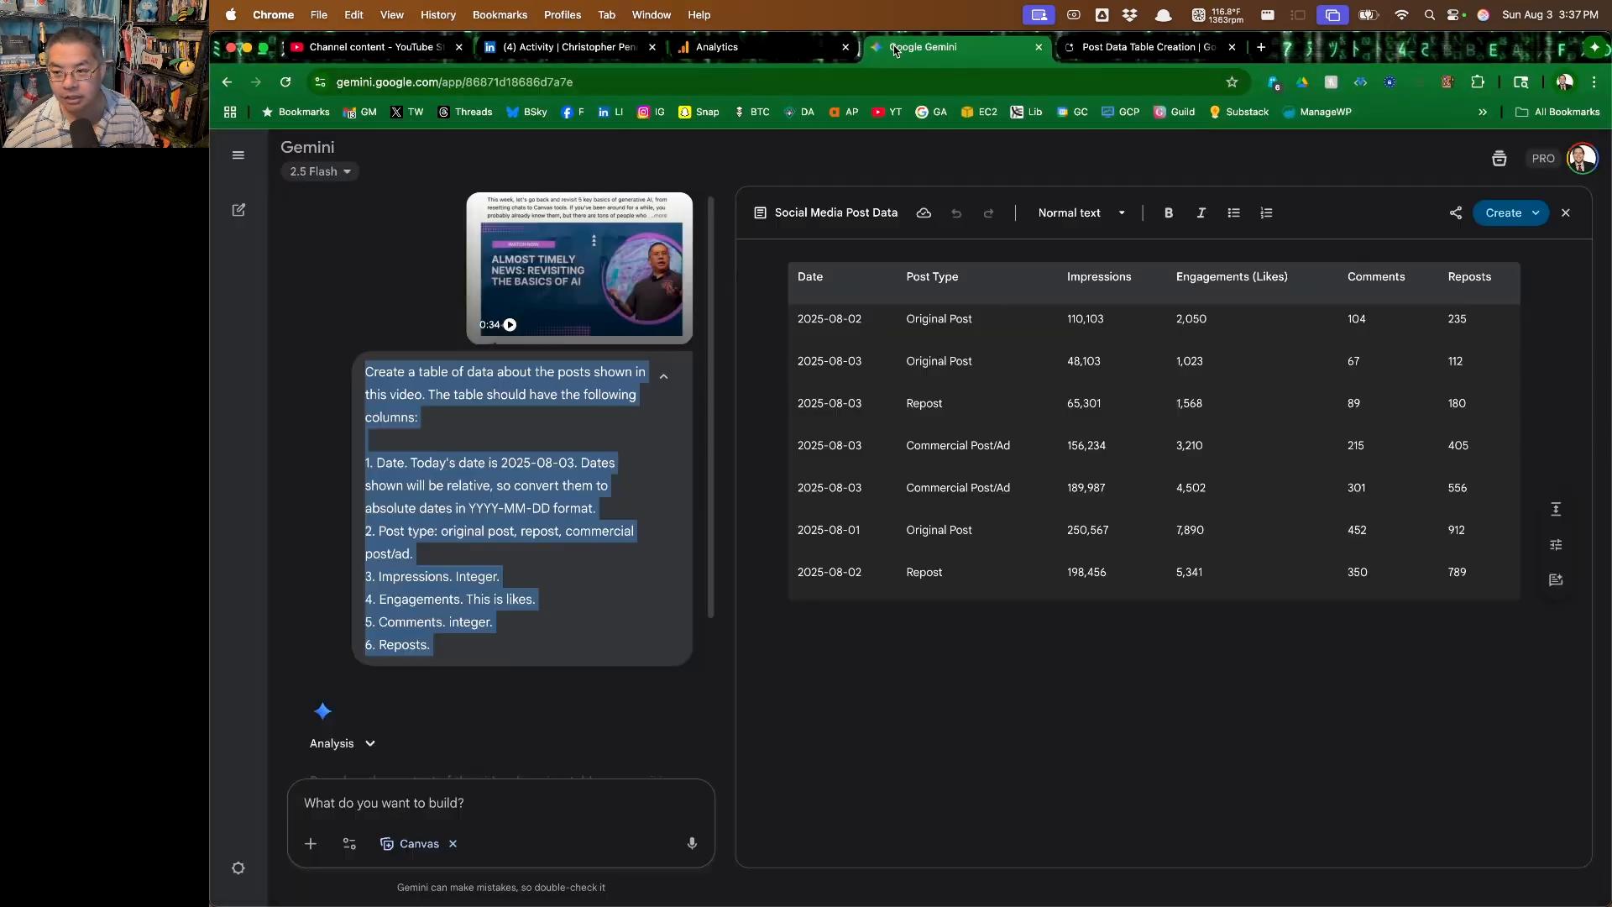
pyautogui.click(239, 155)
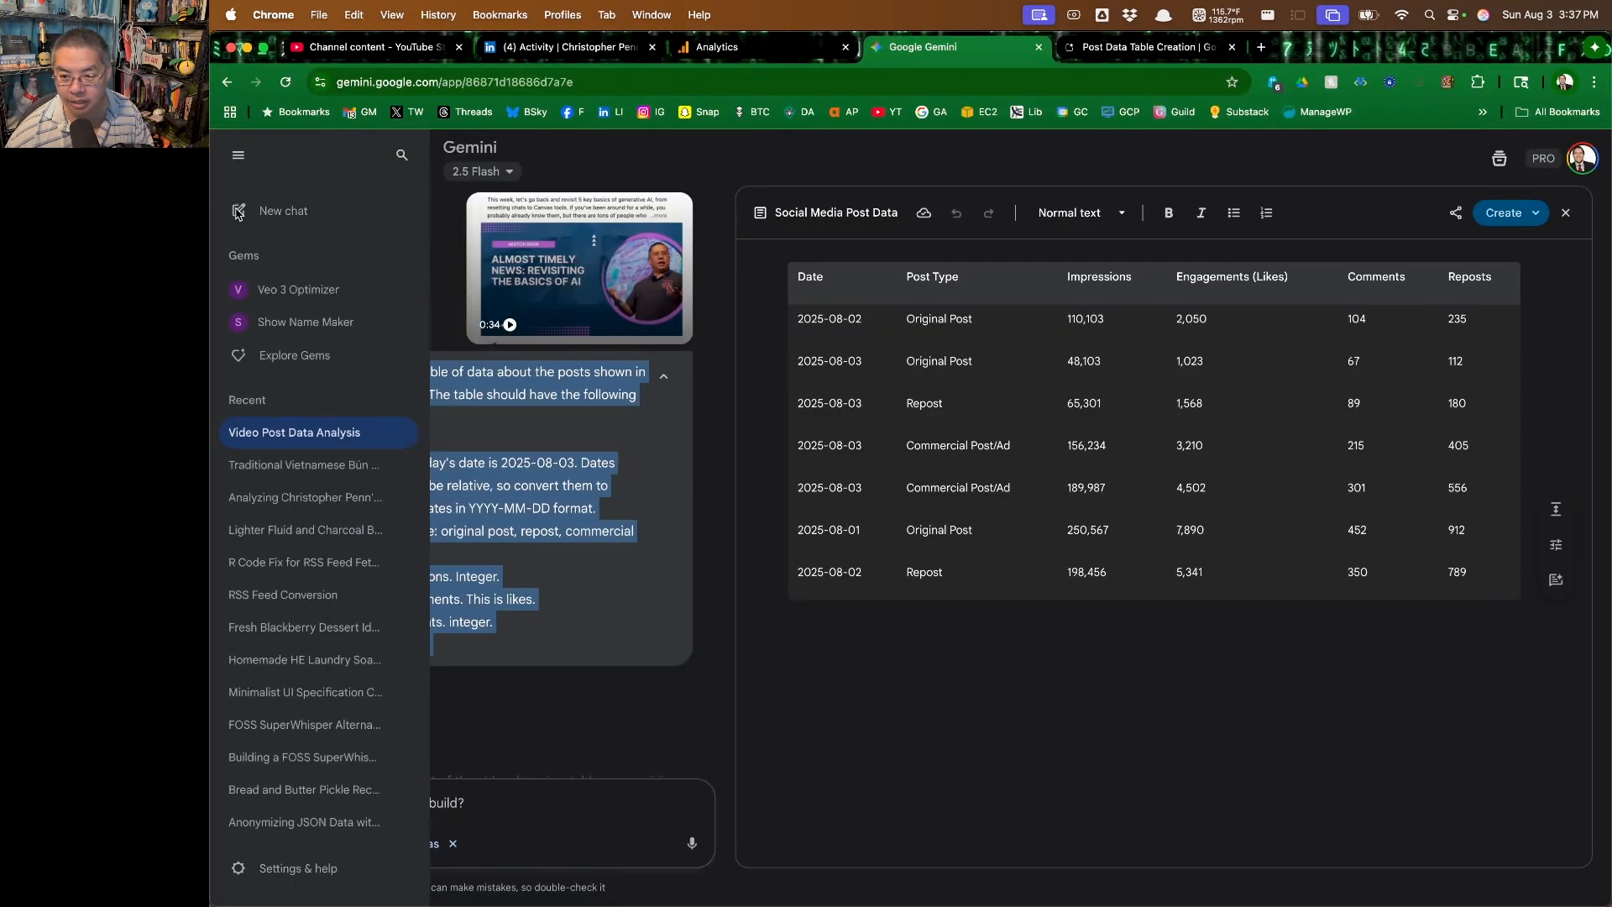
pyautogui.click(248, 216)
# Set the new chat to the 2.5 Pro model and enable the Canvas tool
pyautogui.write('Put t')
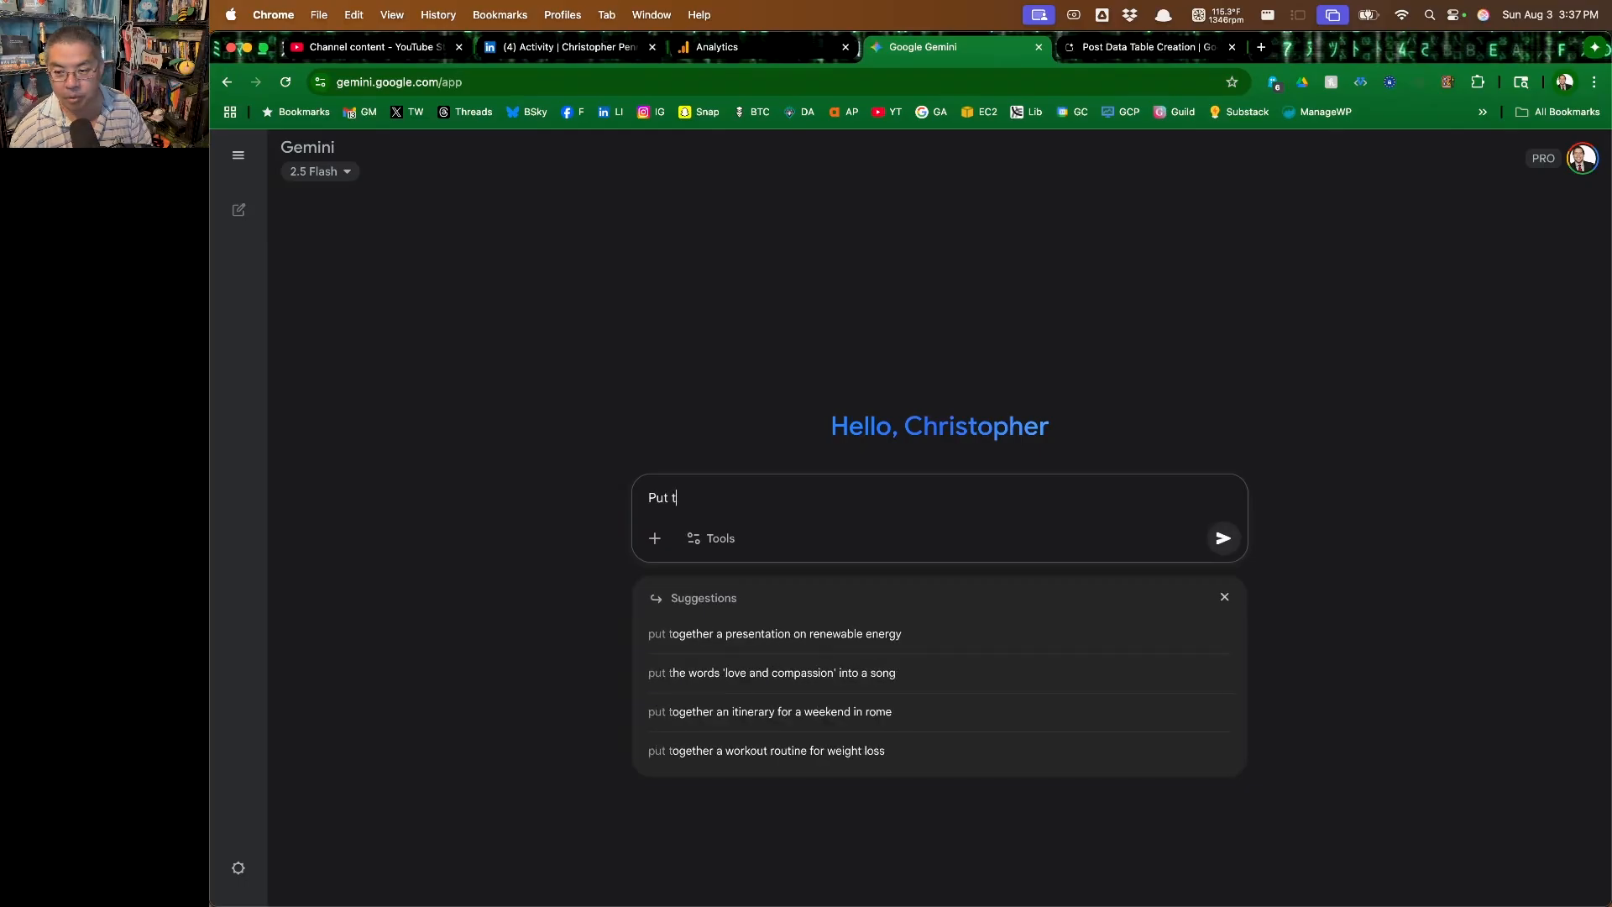
pyautogui.write('his text in the Canvas.')
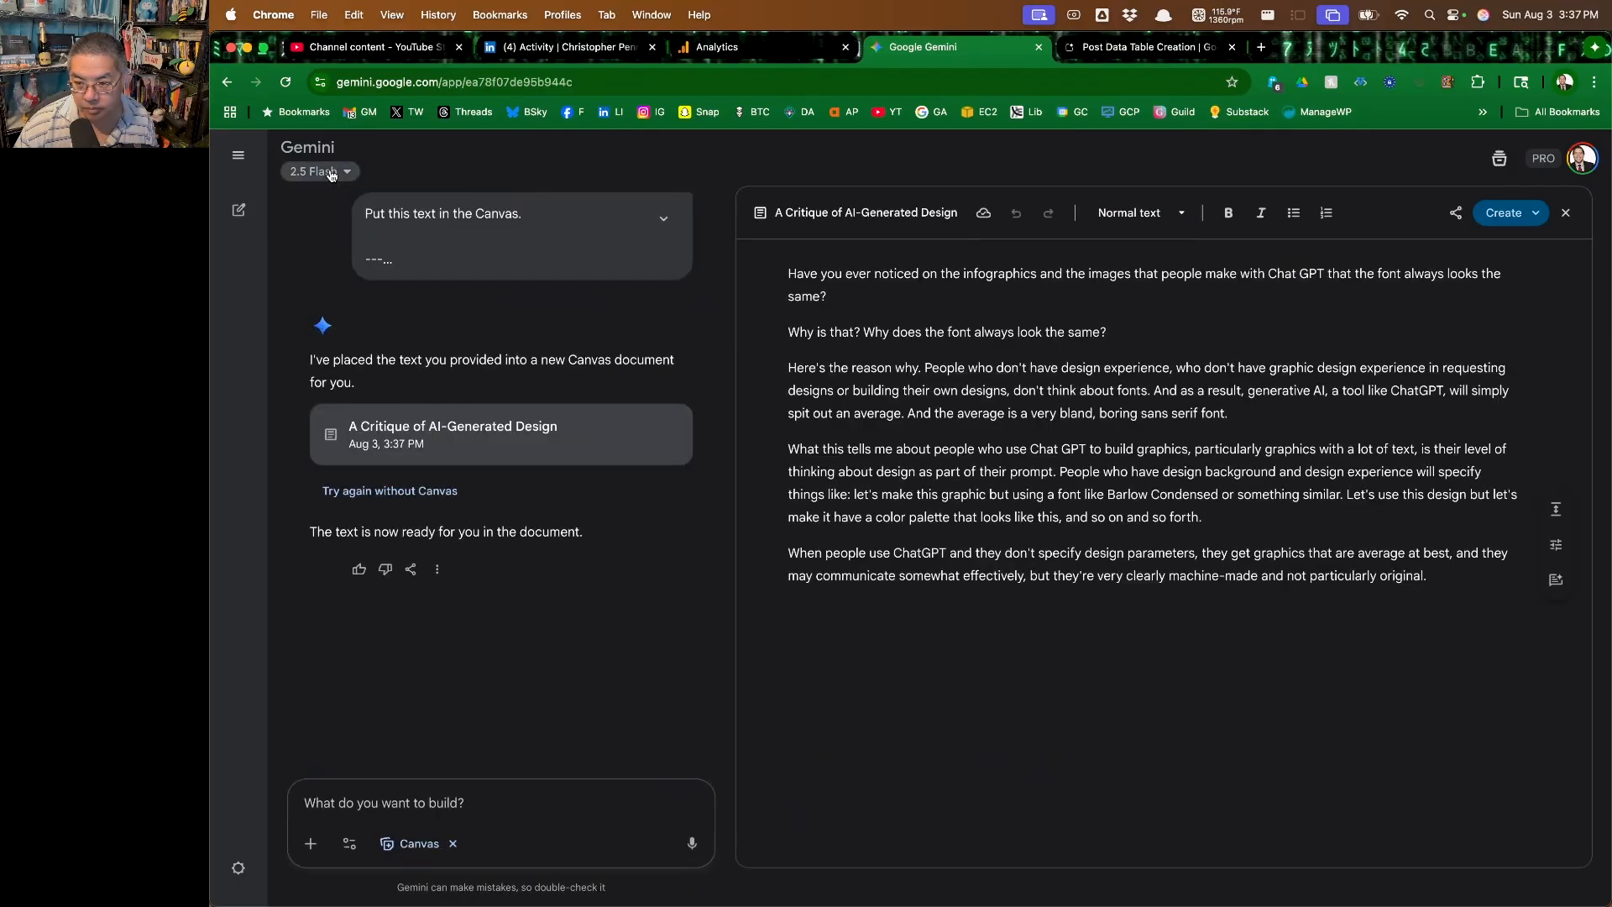
pyautogui.click(313, 171)
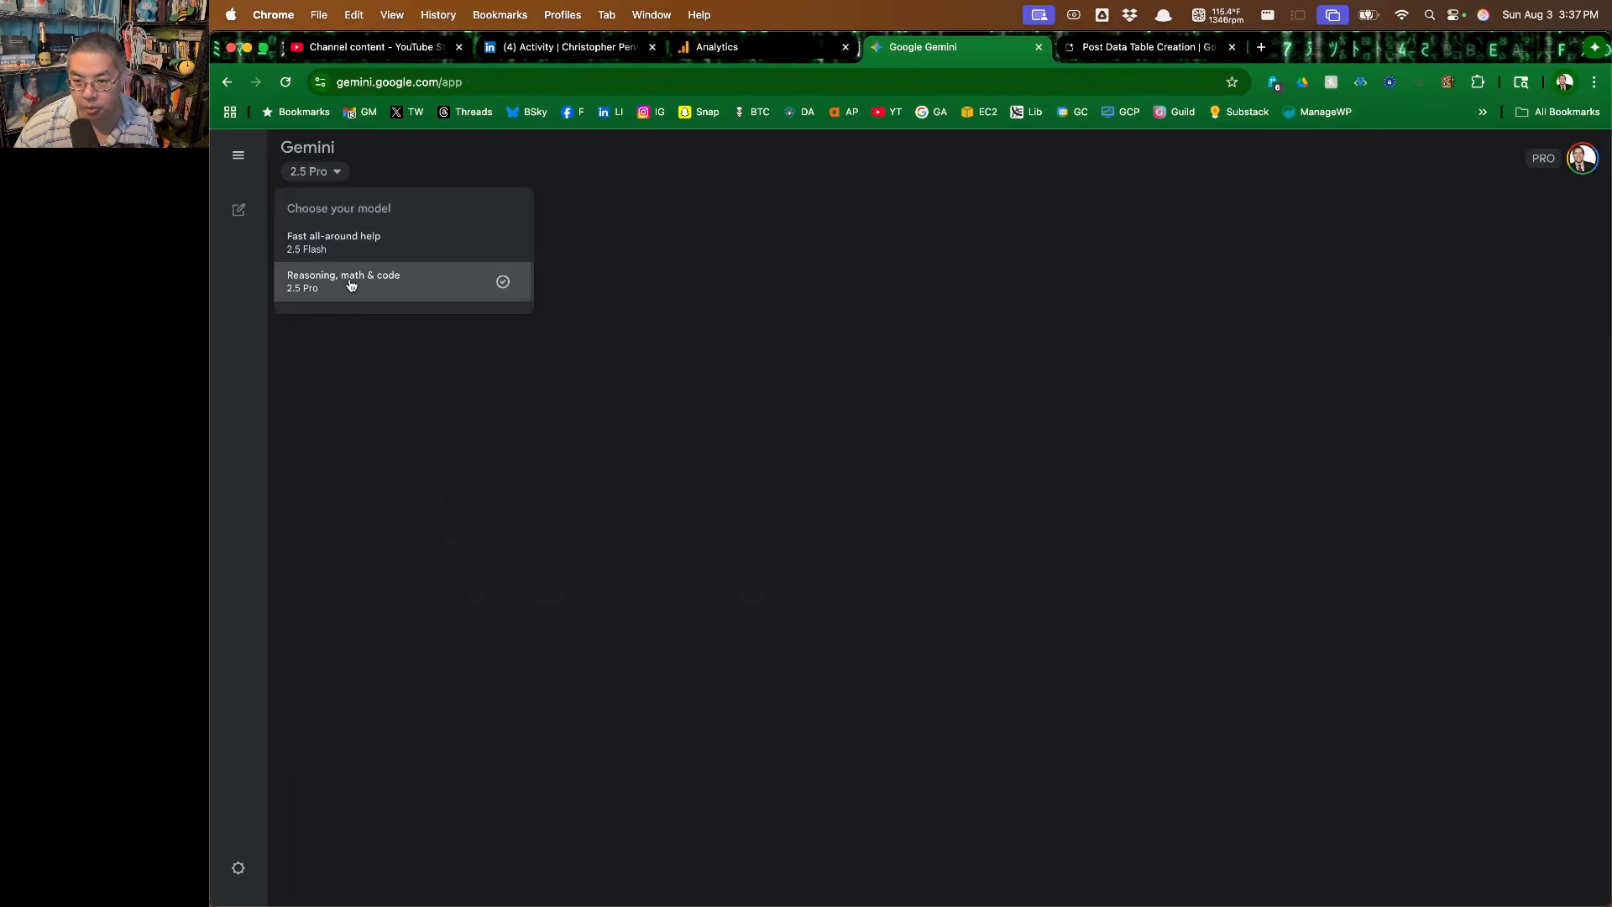
pyautogui.click(349, 280)
pyautogui.click(712, 538)
pyautogui.click(771, 619)
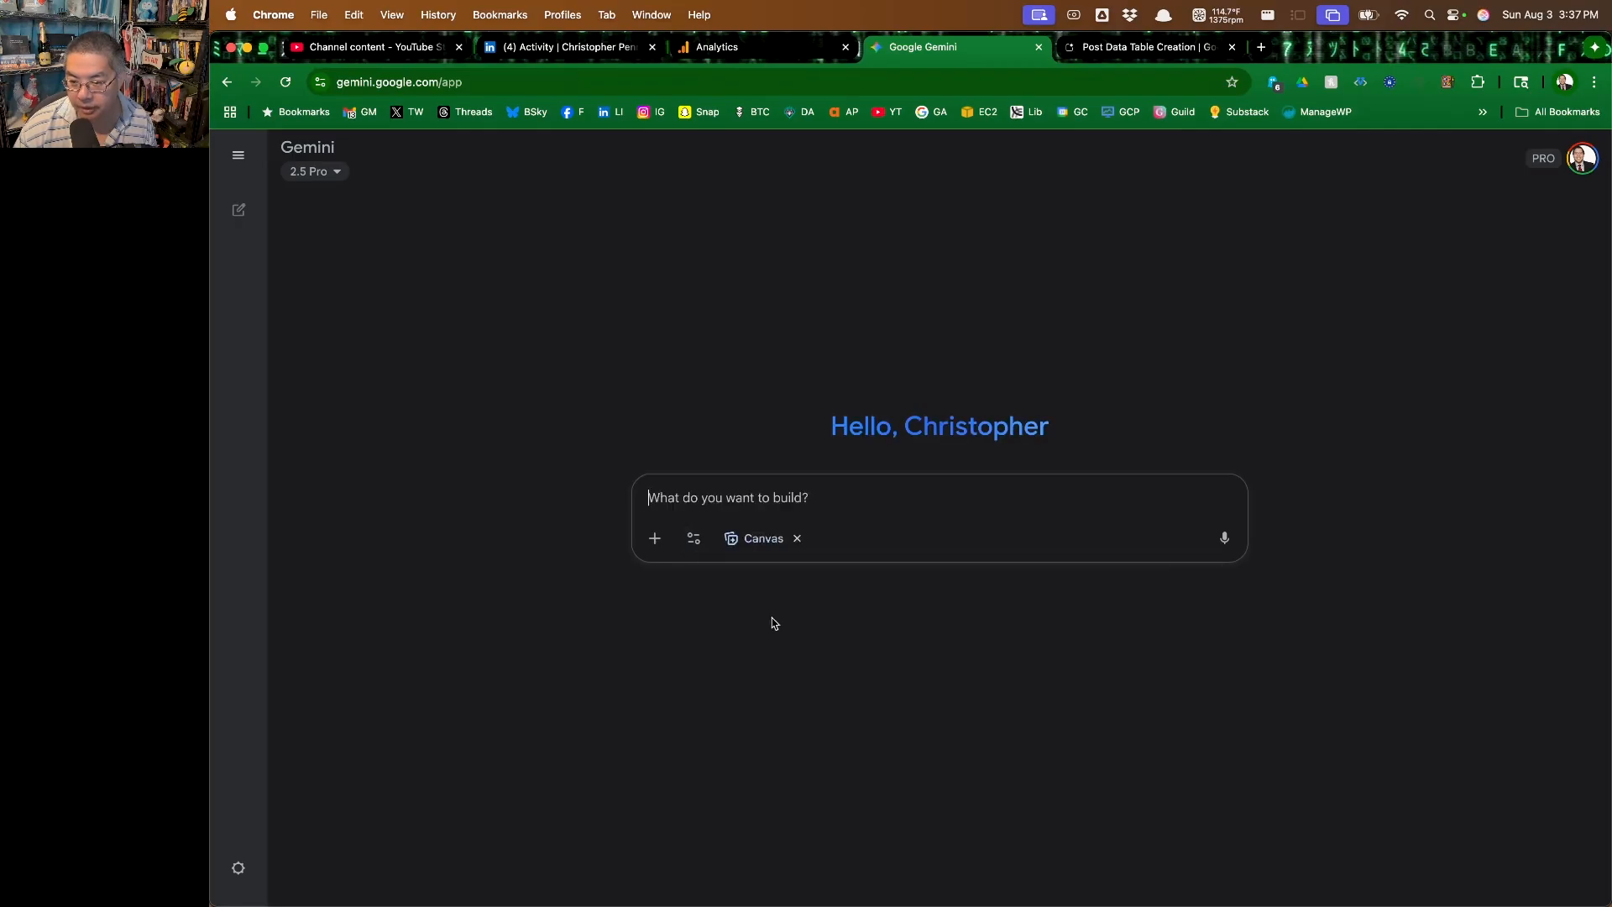
# Submit the prompt "Put this text in the Canvas." followed by a "---" separator line and the copied note text
pyautogui.write('Put this te')
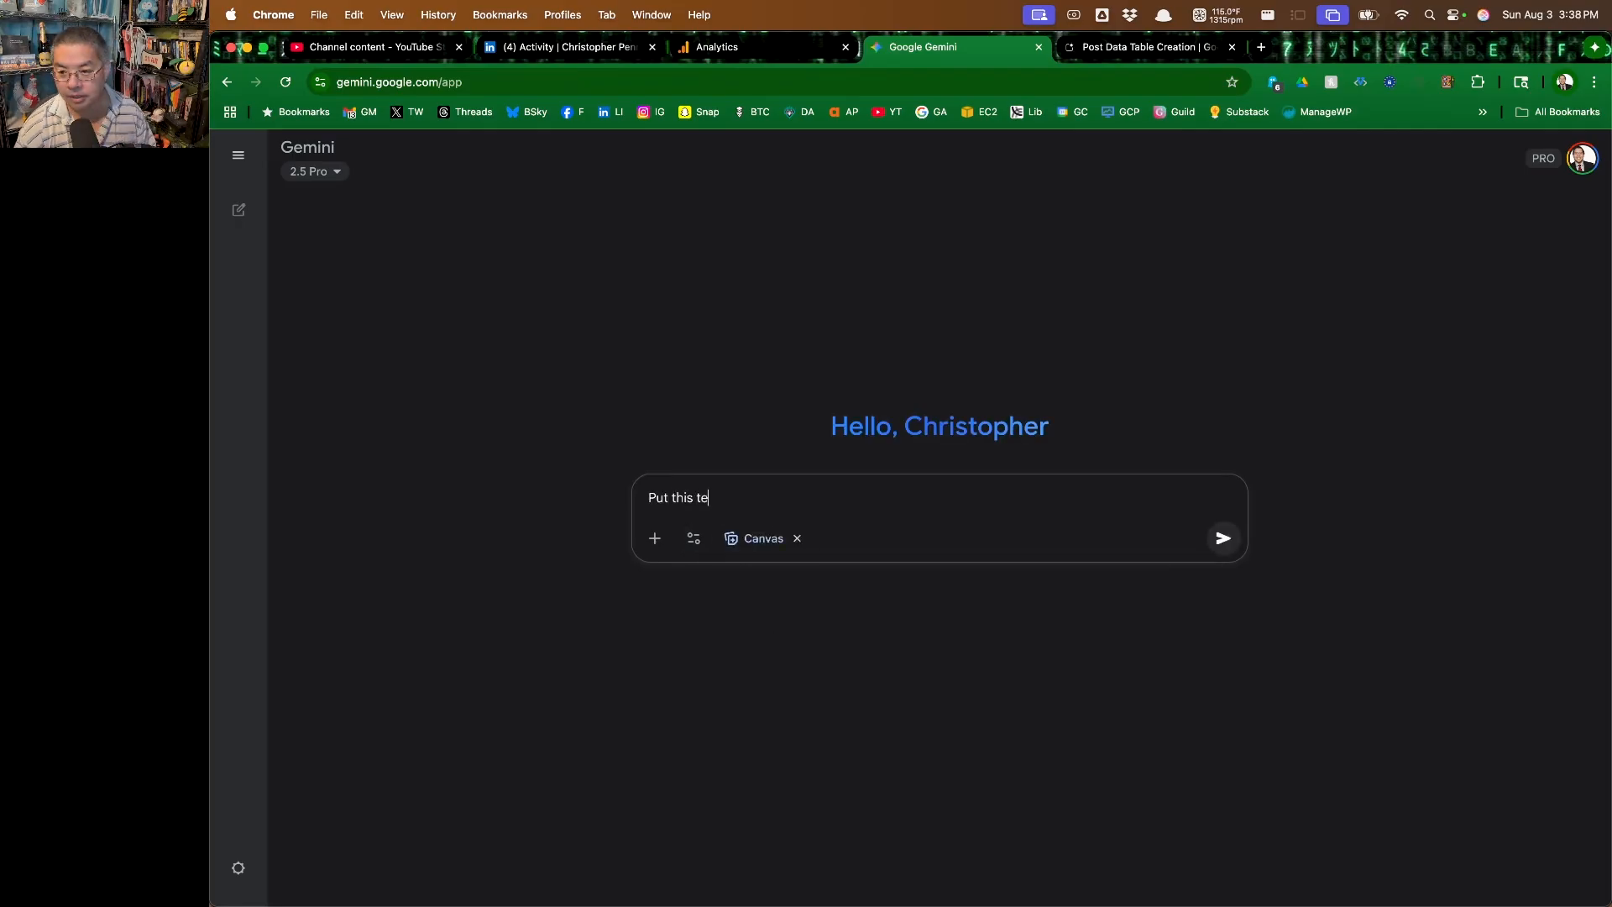
pyautogui.write('xt in the Canvas.')
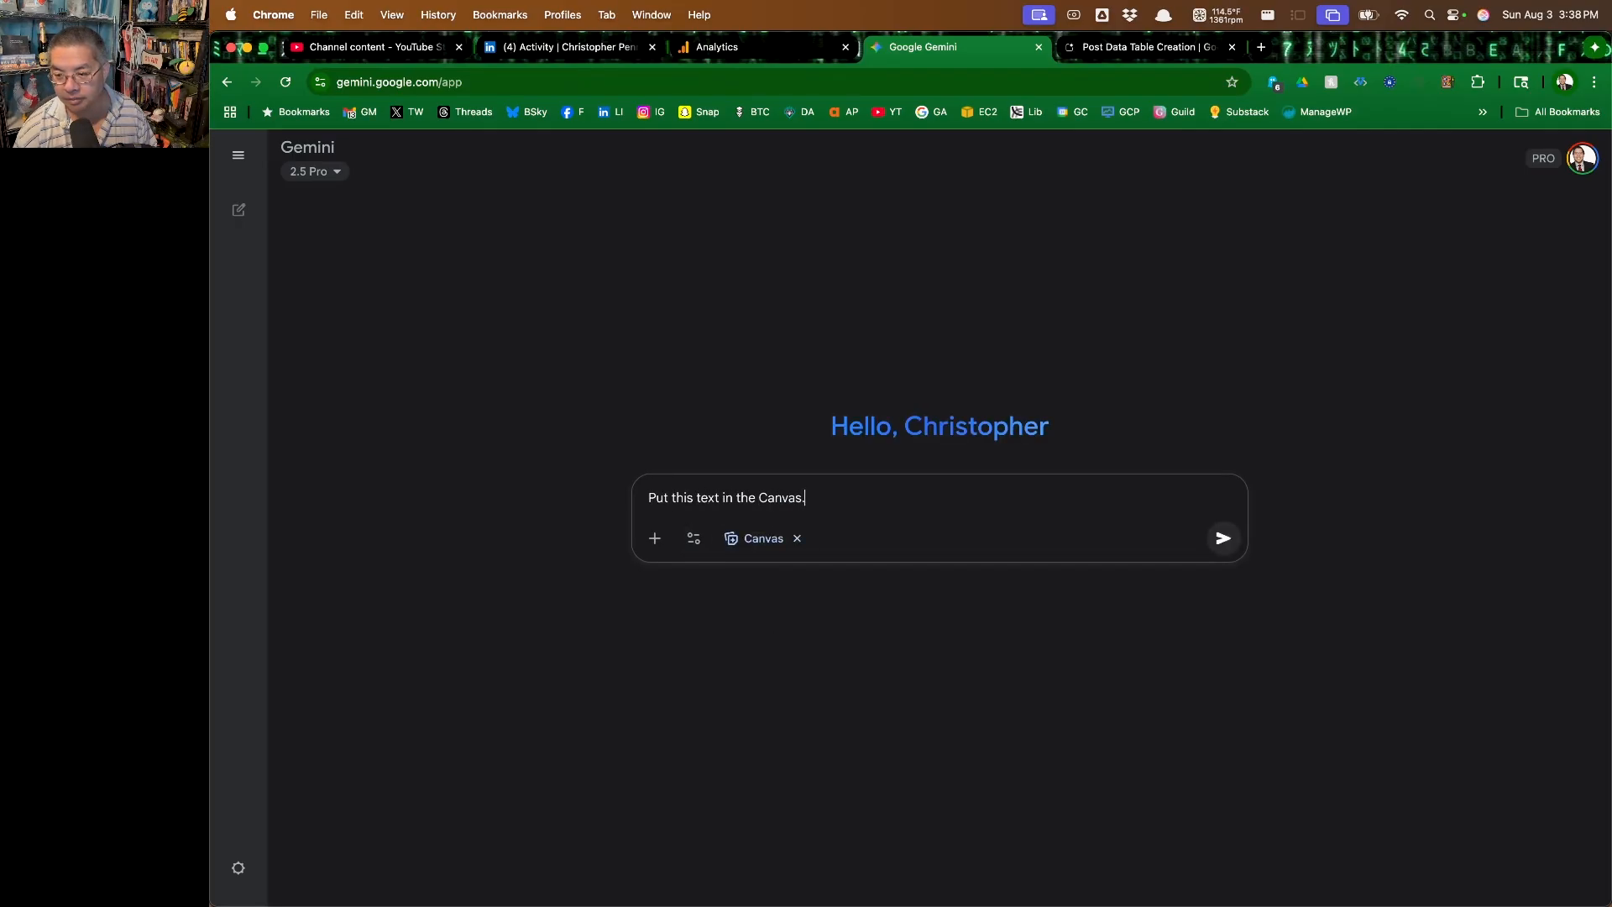
pyautogui.hotkey('shift', 'Return')
pyautogui.hotkey('shift', 'Return')
pyautogui.write('---')
pyautogui.hotkey('shift', 'Return')
pyautogui.hotkey('shift', 'Return')
pyautogui.press('super+v')
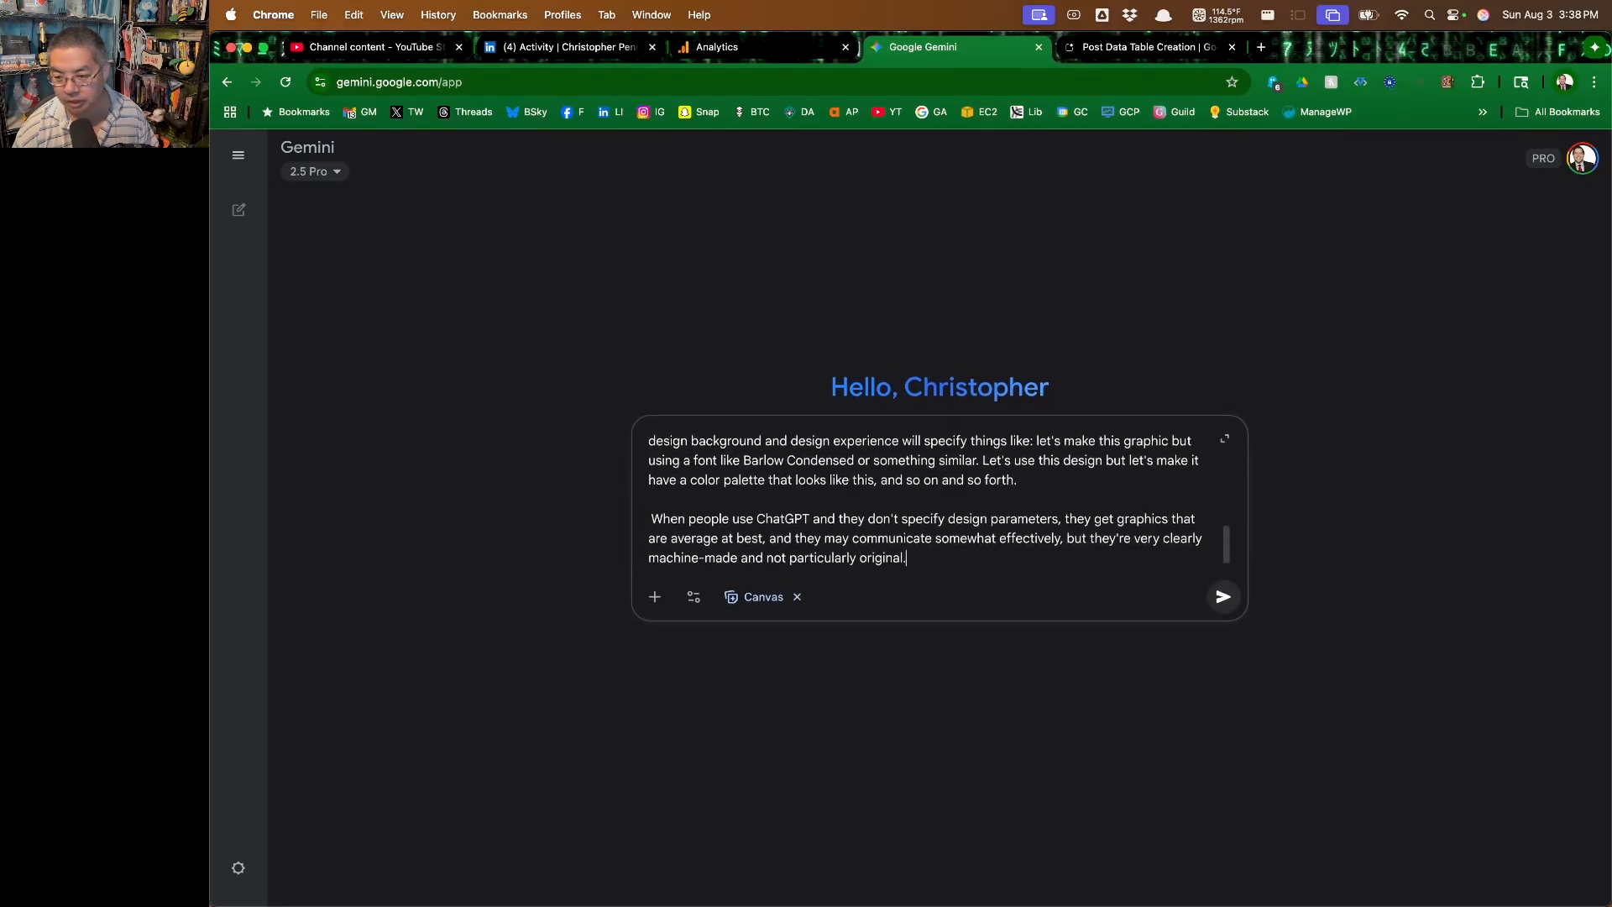
pyautogui.press('Return')
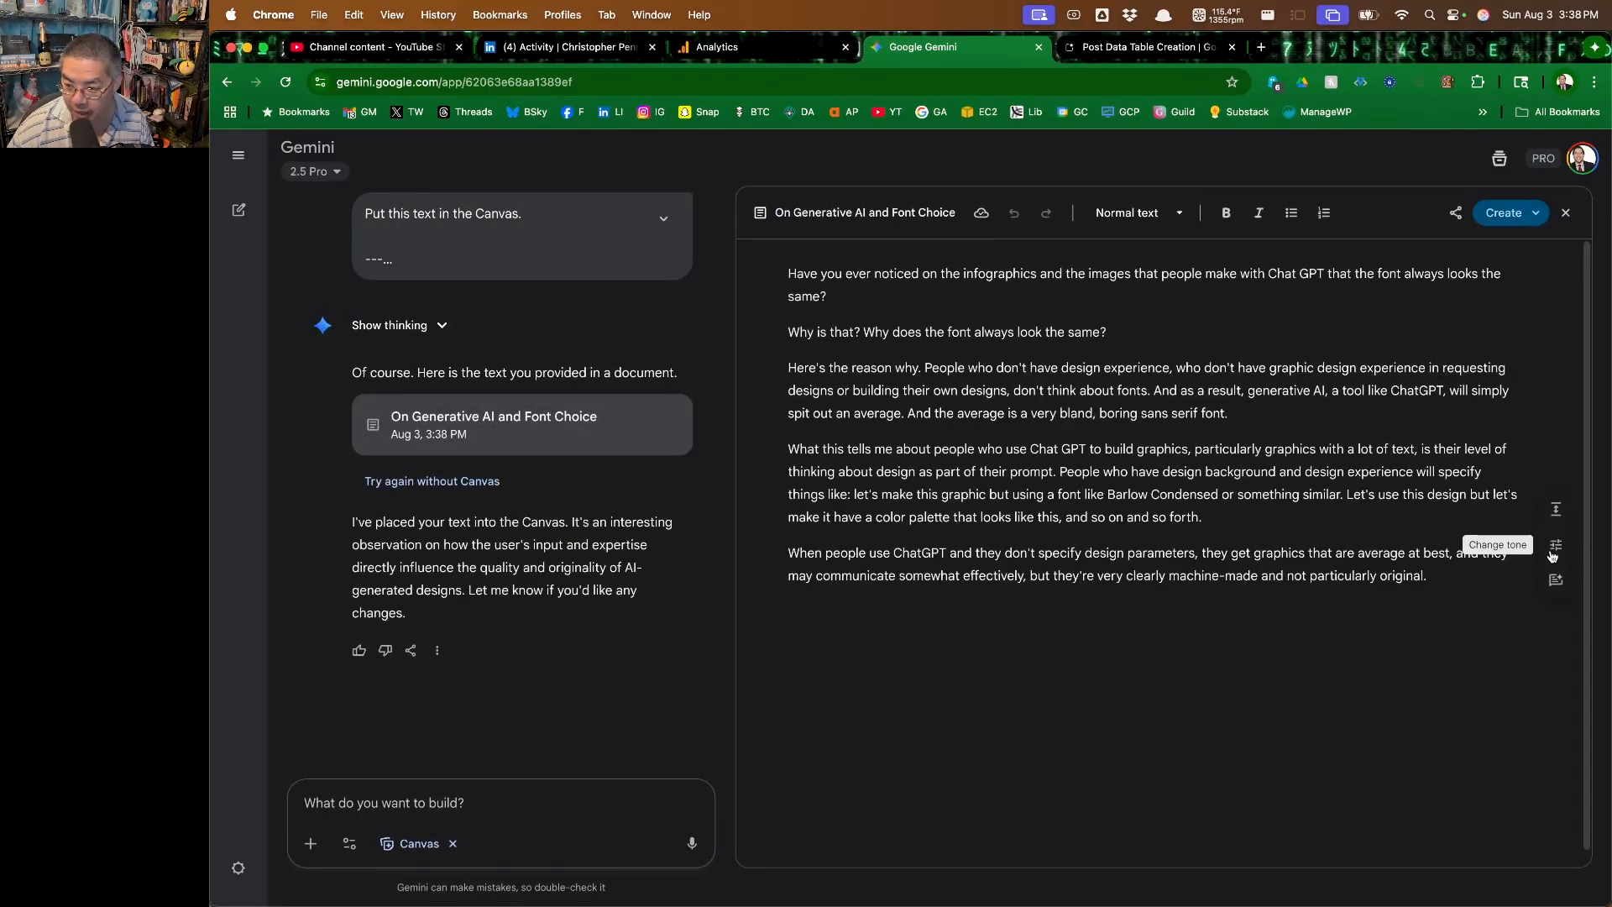
# Make the Canvas document on generative AI and font choice longer with Change length, and review the rewritten text
pyautogui.click(1555, 508)
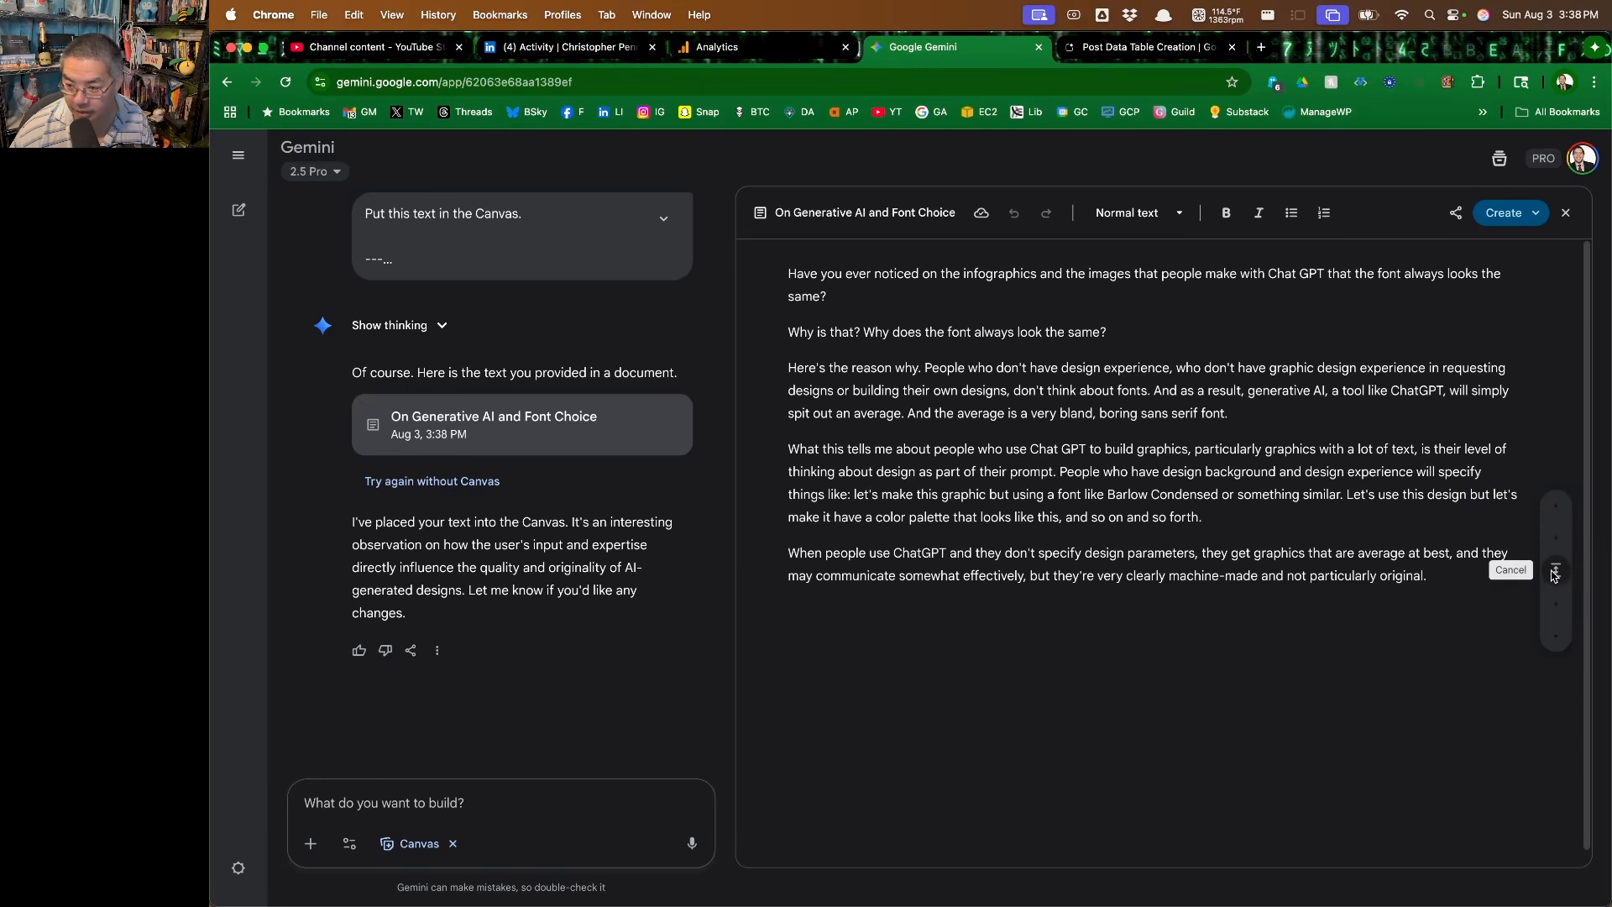
pyautogui.moveTo(1555, 570); pyautogui.dragTo(1555, 635)
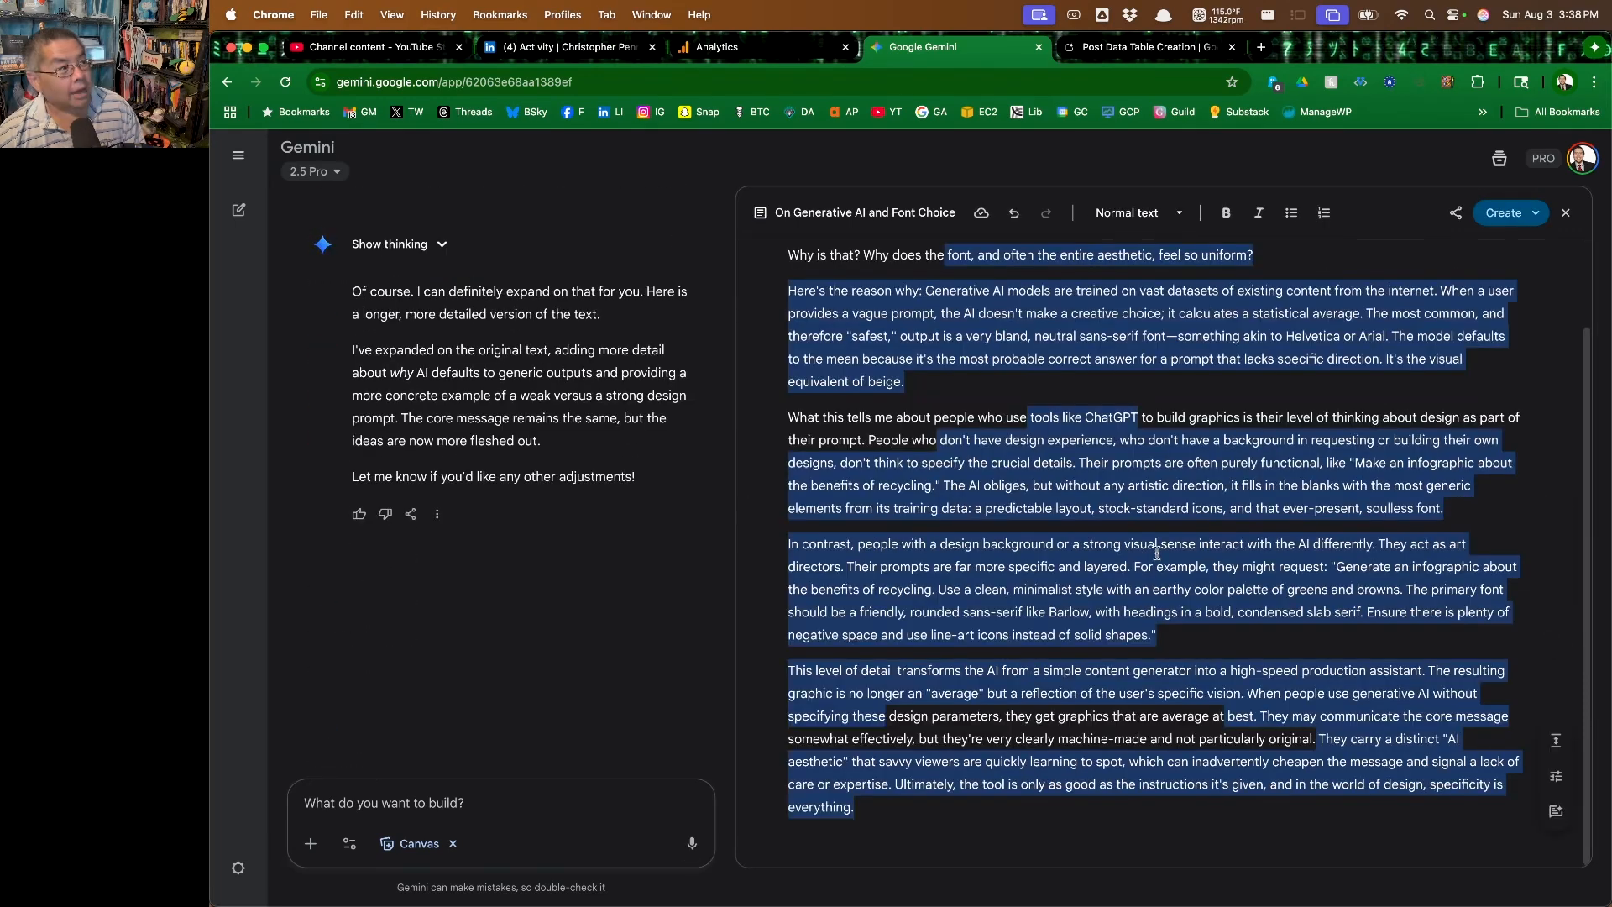
pyautogui.scroll(2, 1157, 556)
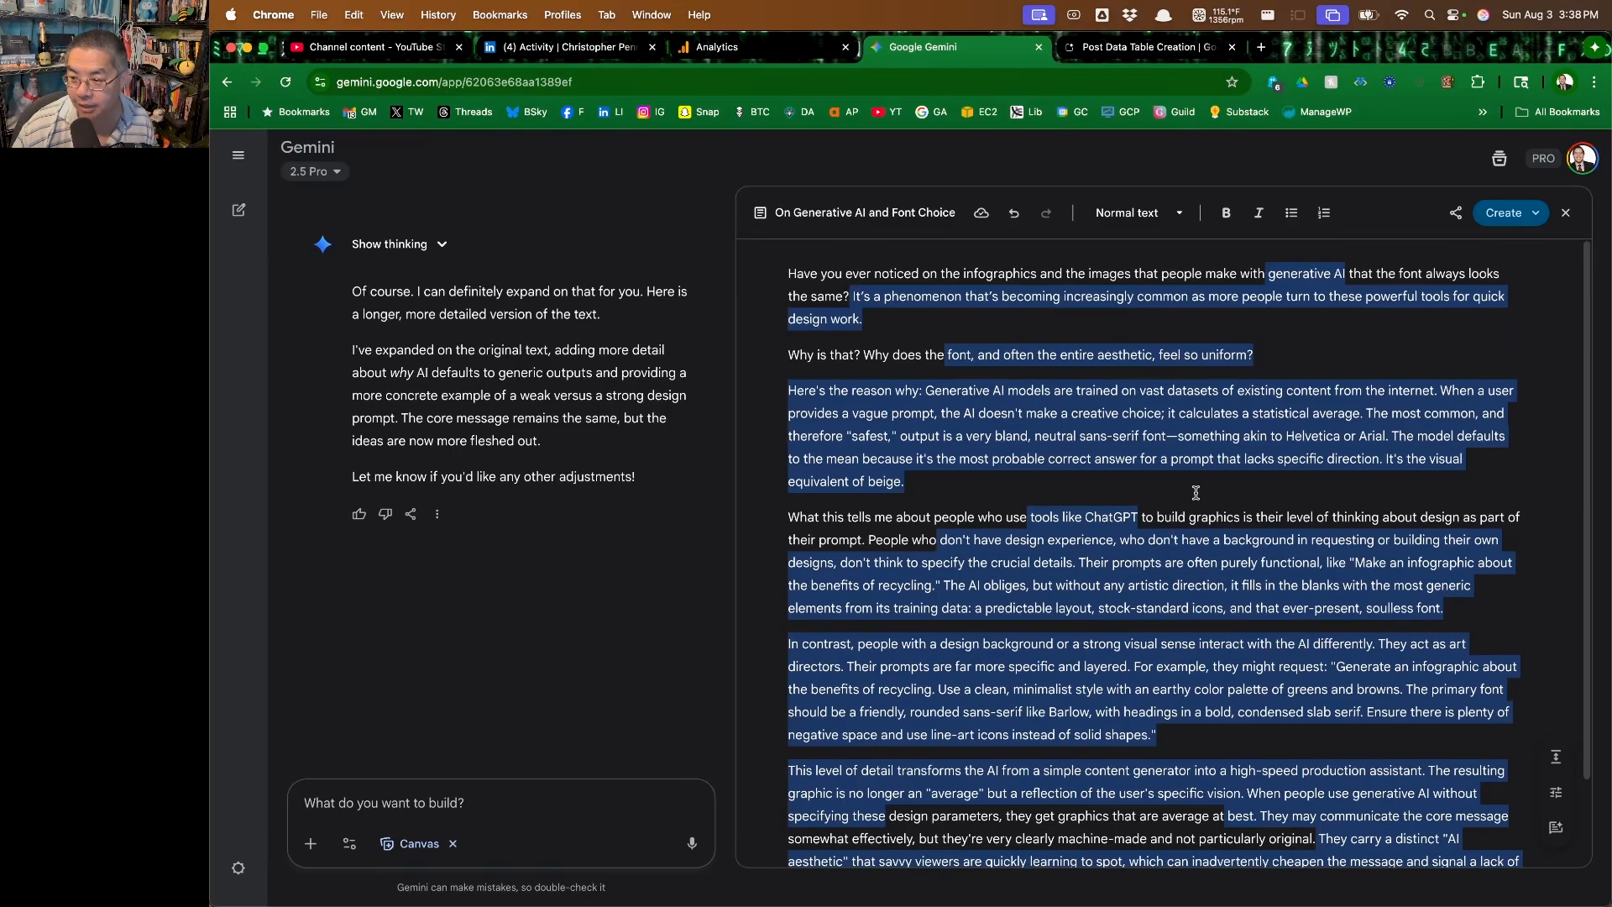
pyautogui.scroll(-2, 1192, 495)
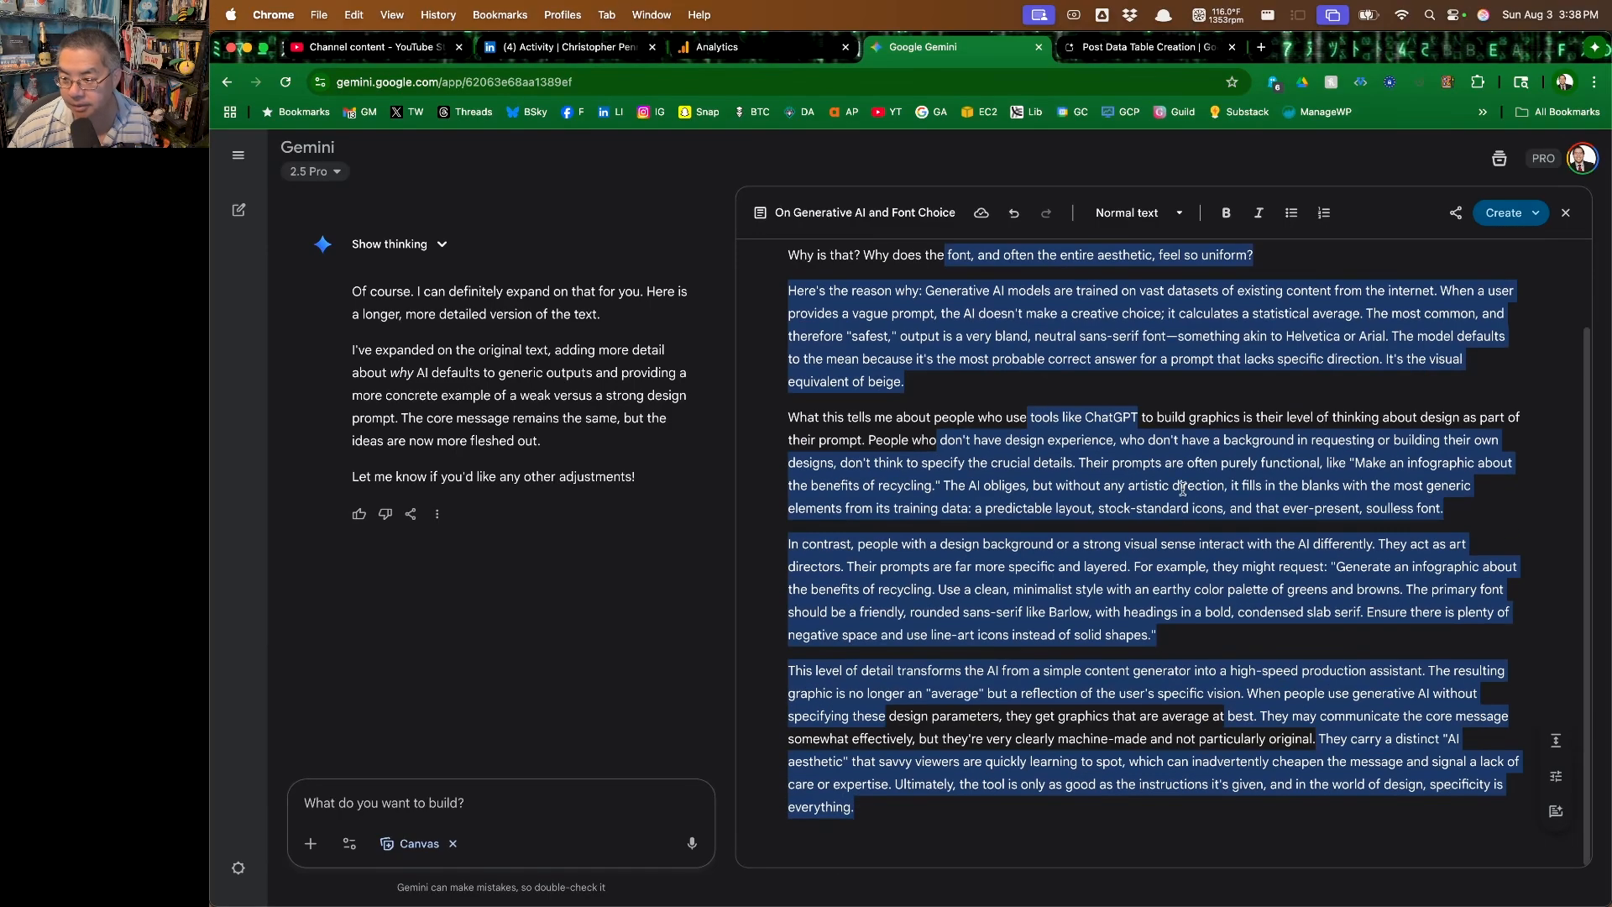
pyautogui.scroll(2, 1142, 521)
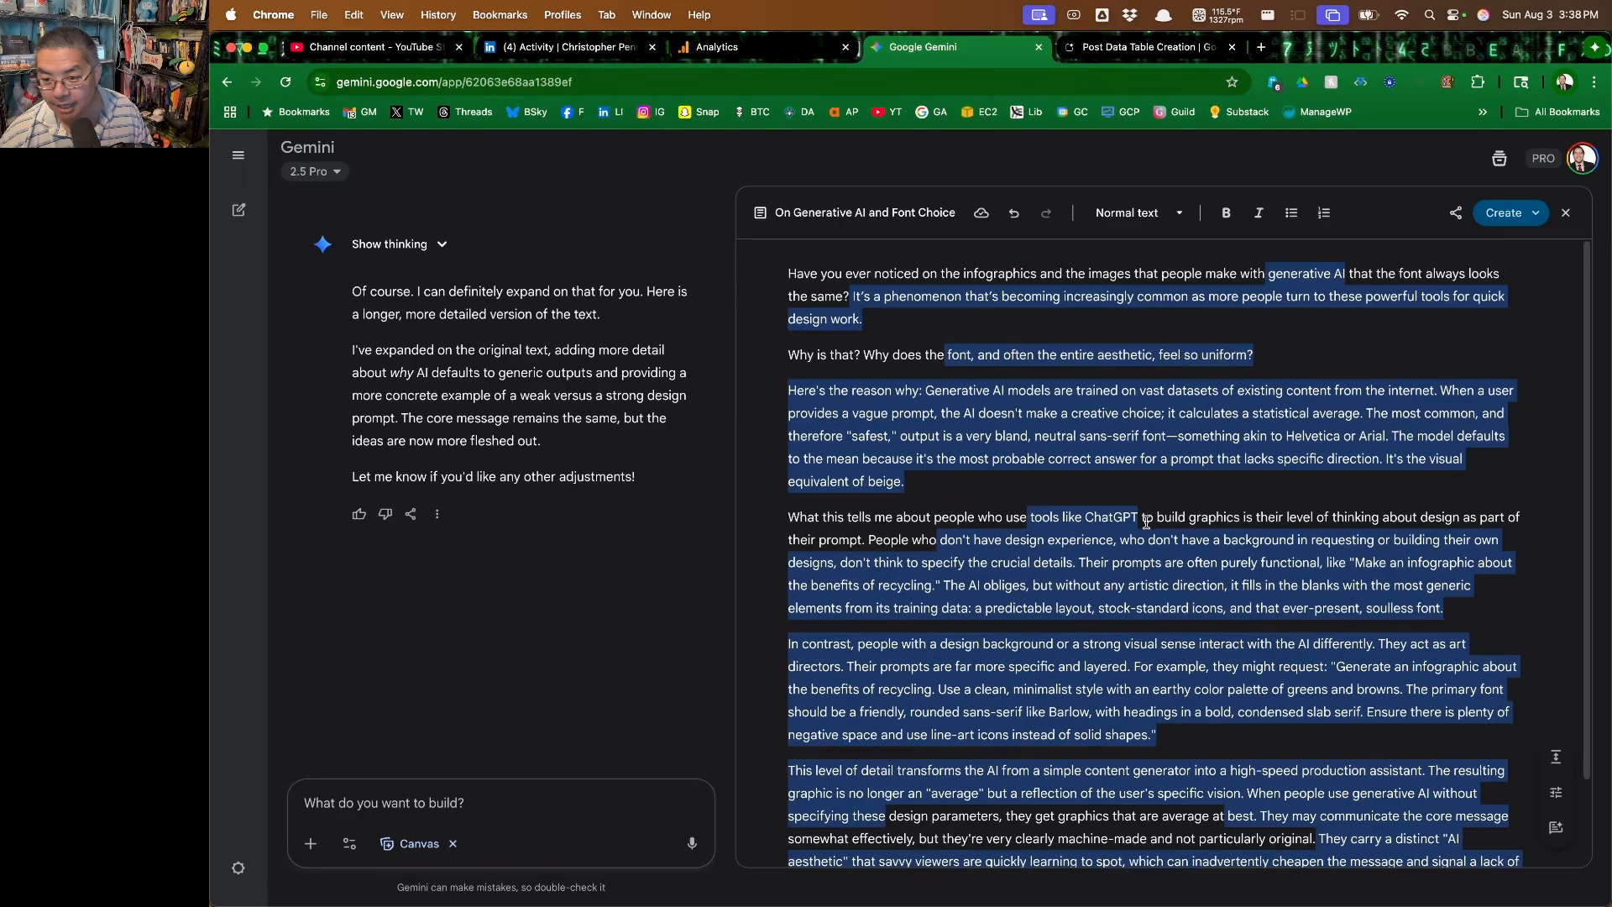